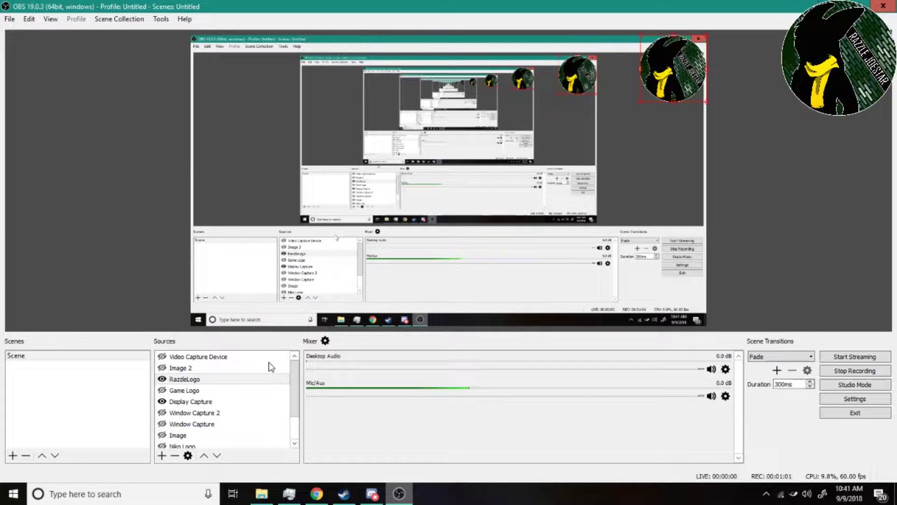
Switch to Chrome, look over the Humble Bundle purchases page and close the Twitter page
left_click(317, 493)
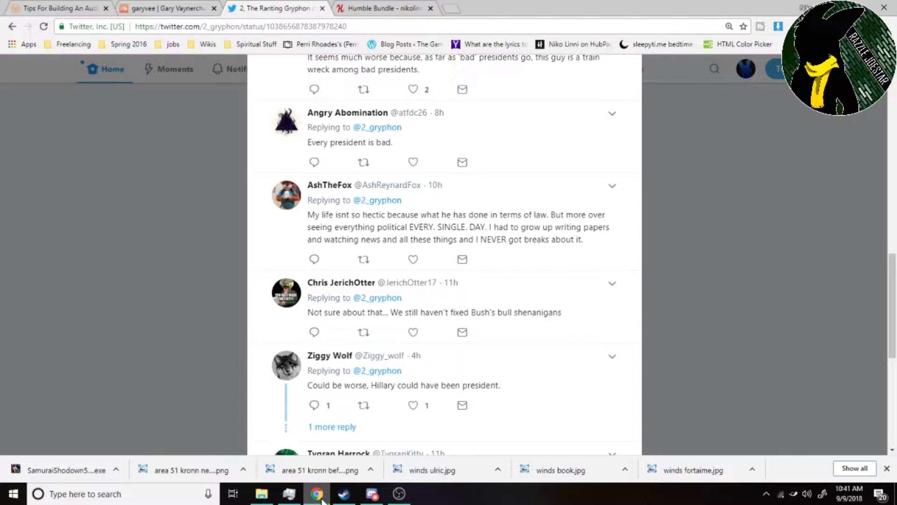
left_click(358, 7)
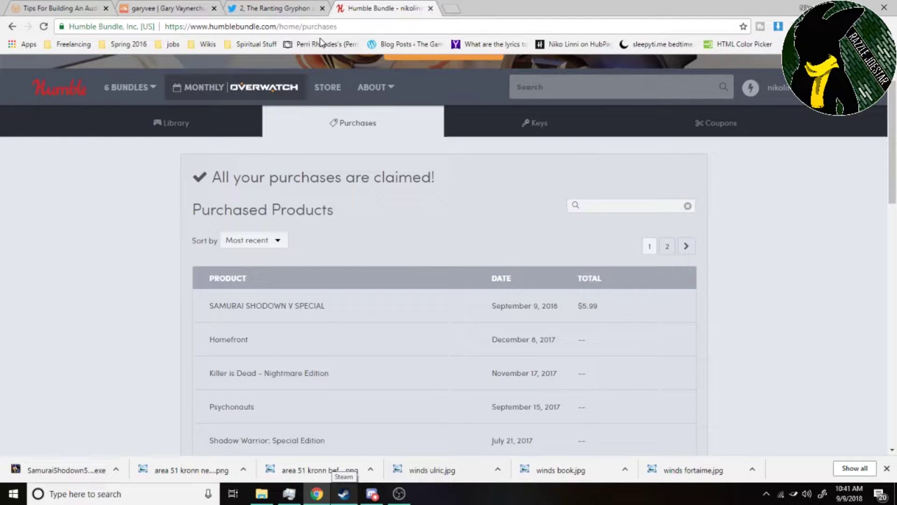
left_click(322, 9)
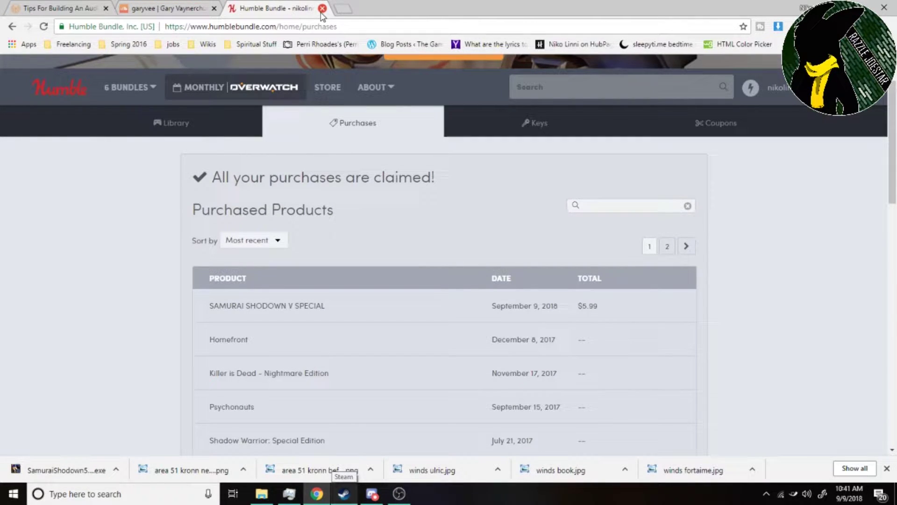
scroll(654, 420, "up", 2)
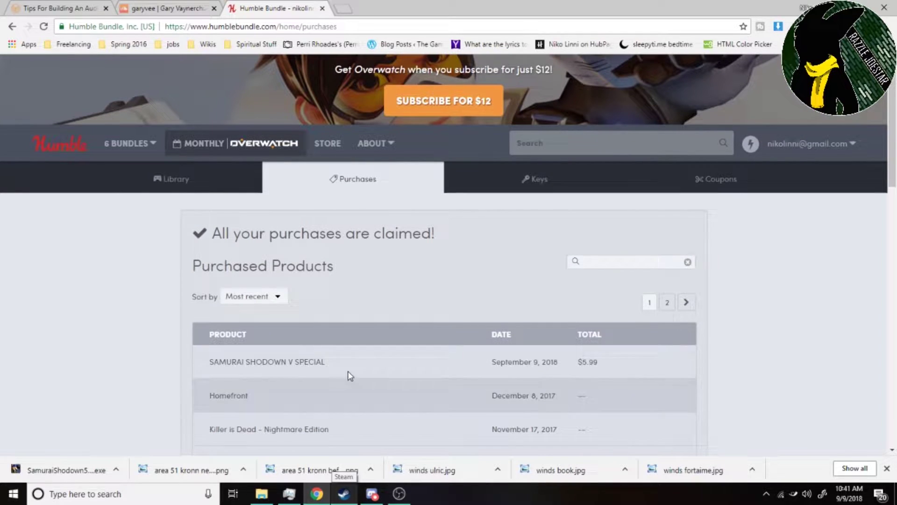
scroll(260, 363, "down", 2)
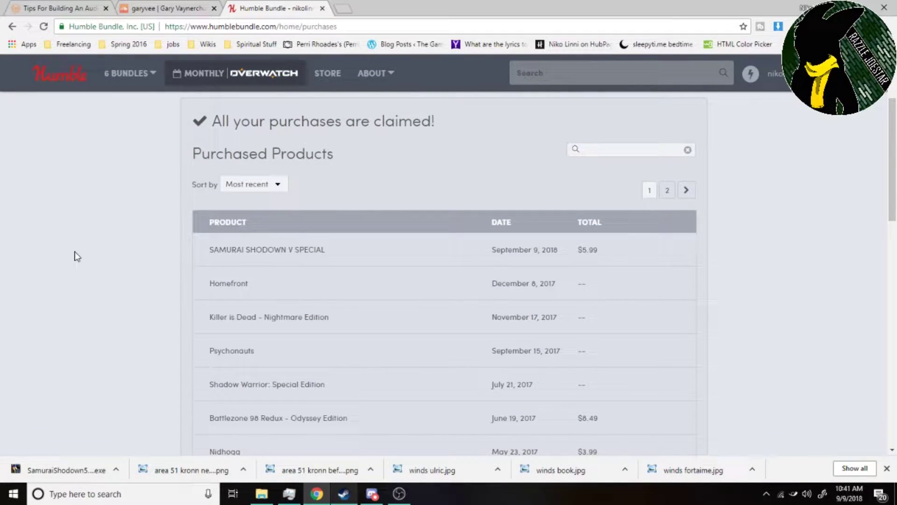
scroll(420, 283, "up", 2)
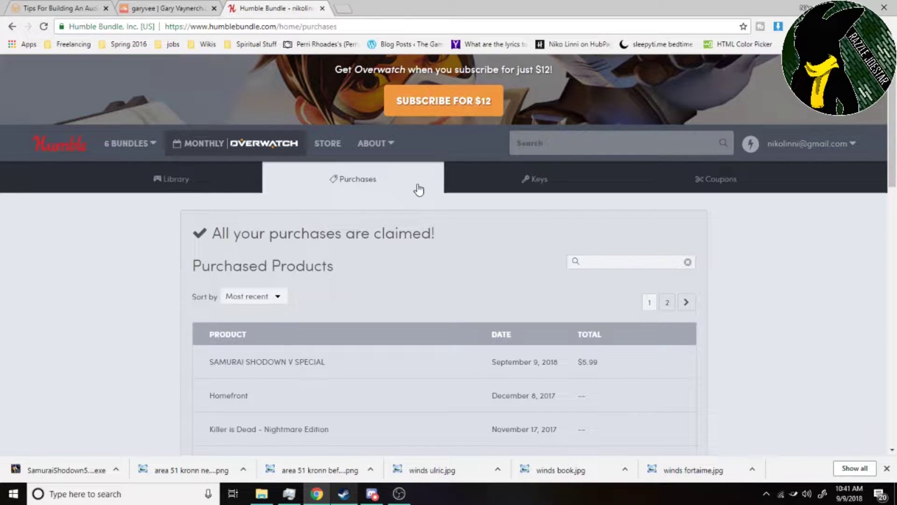
Open the SAMURAI SHODOWN V SPECIAL purchase and find its Windows direct-link download
scroll(316, 297, "down", 2)
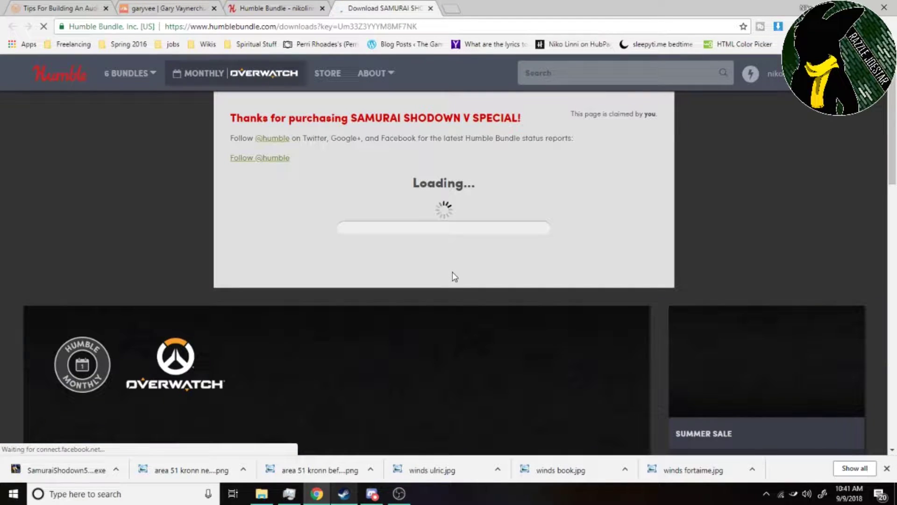
scroll(439, 139, "down", 3)
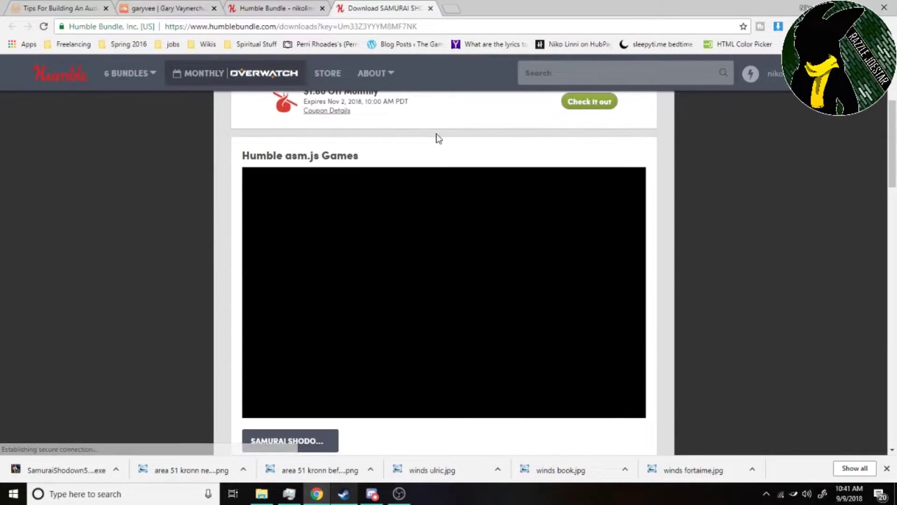
scroll(517, 252, "down", 3)
scroll(435, 342, "down", 3)
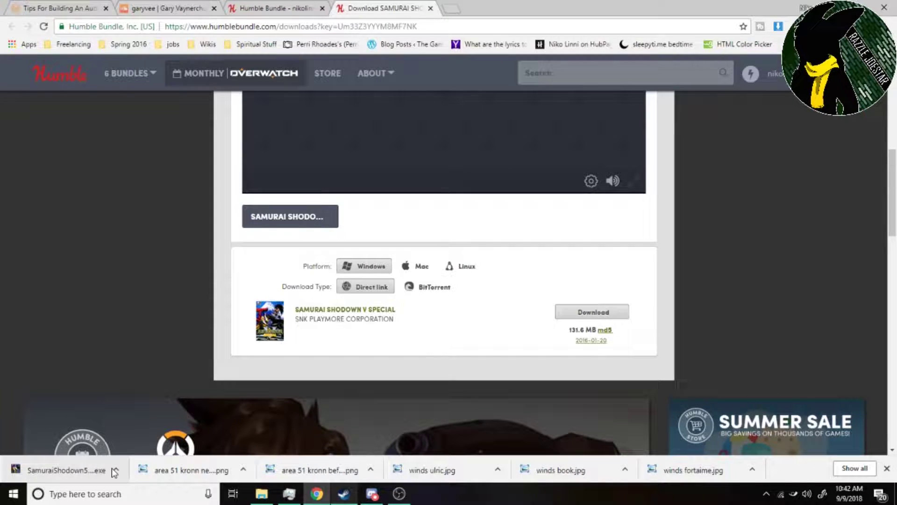
Run the Samurai Shodown V Special installer from the desktop and complete setup with the default destination folder and no desktop icon
left_click(895, 496)
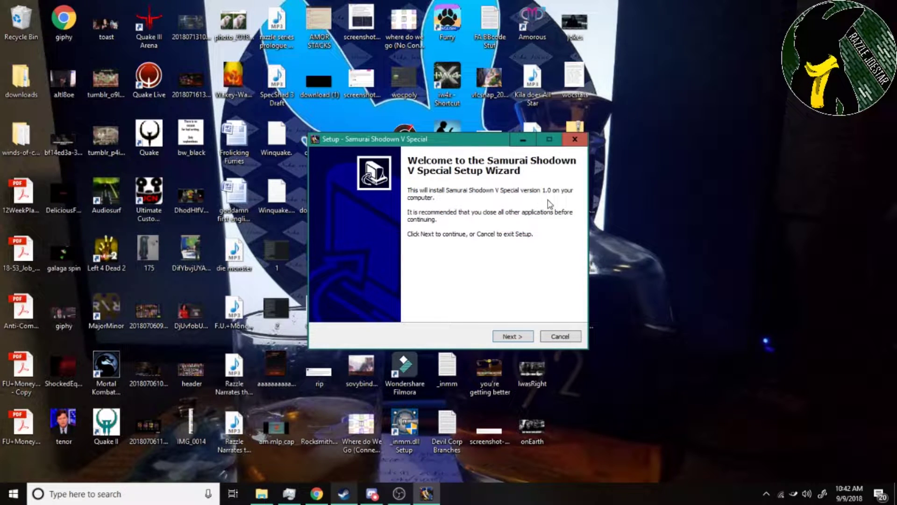
left_click(513, 336)
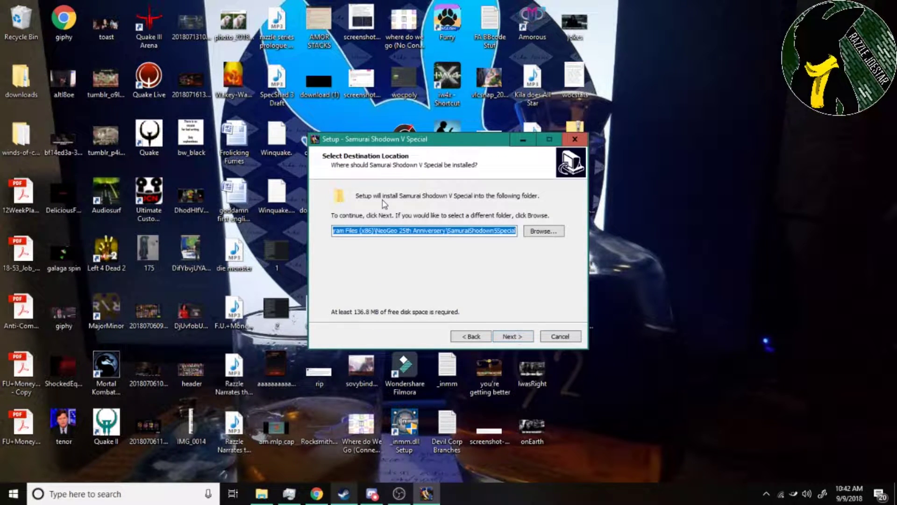
left_click_drag(359, 231, 585, 235)
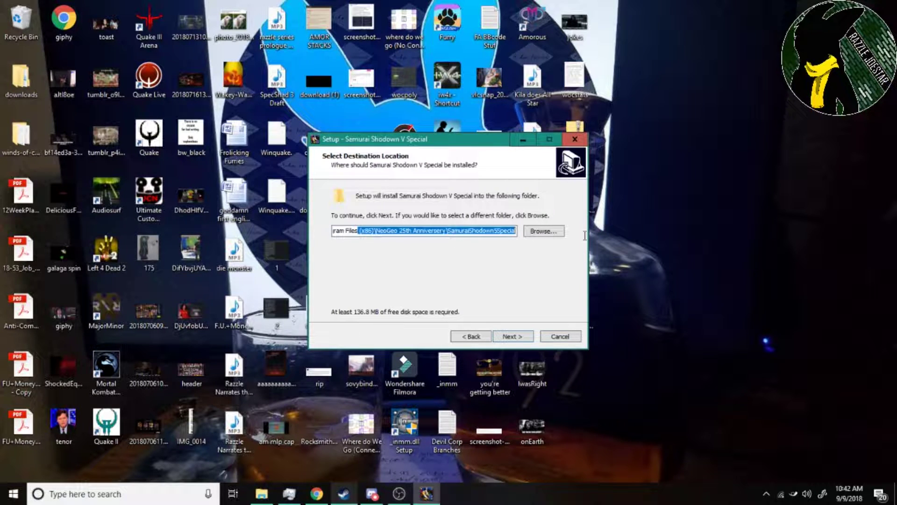
left_click(522, 337)
left_click(522, 337)
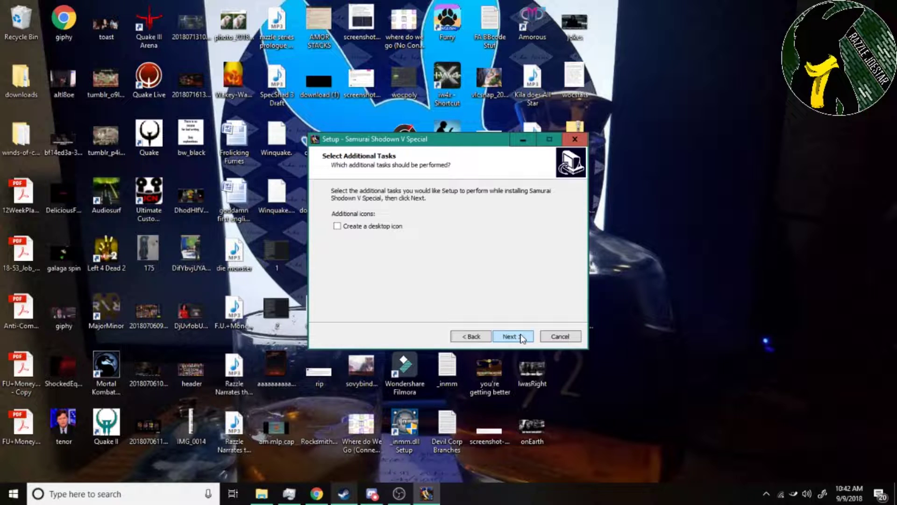
left_click(521, 337)
left_click(521, 337)
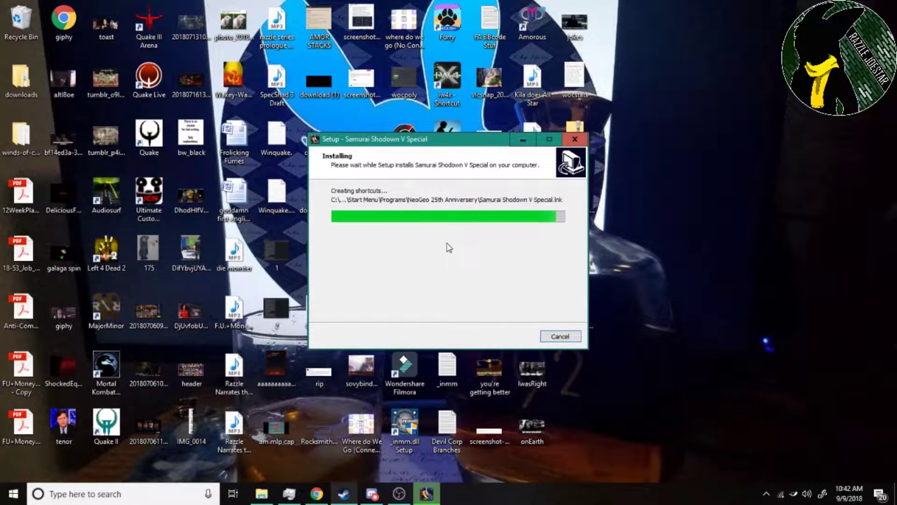
left_click(512, 336)
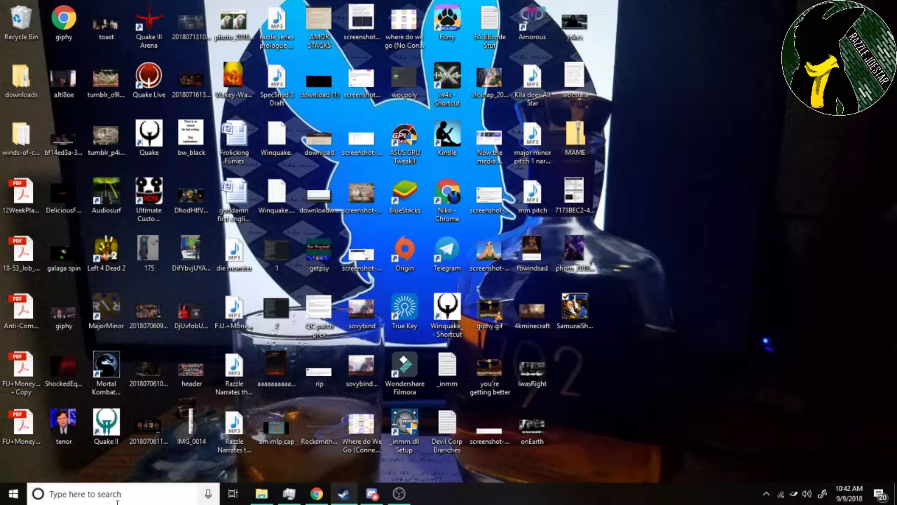
Launch Samurai Shodown V Special from the NeoGeo 25th Anniversery program folder
left_click(13, 493)
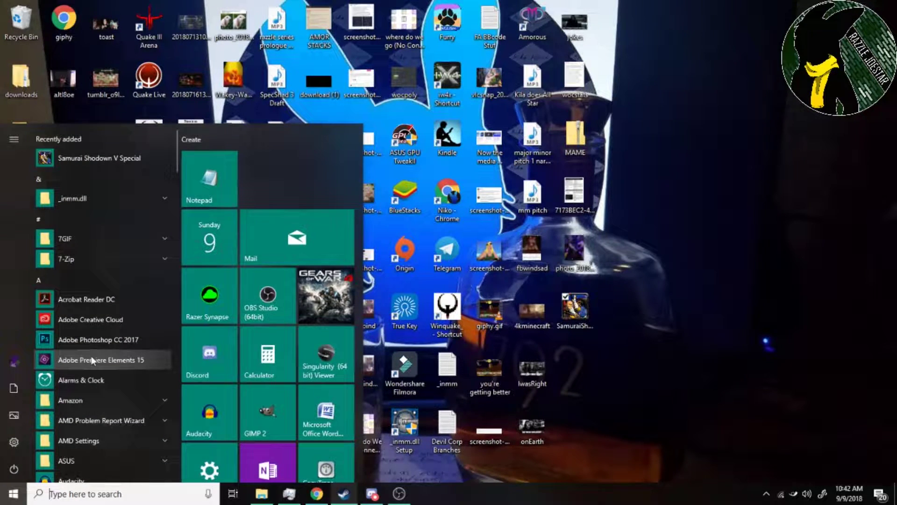
scroll(92, 359, "down", 5)
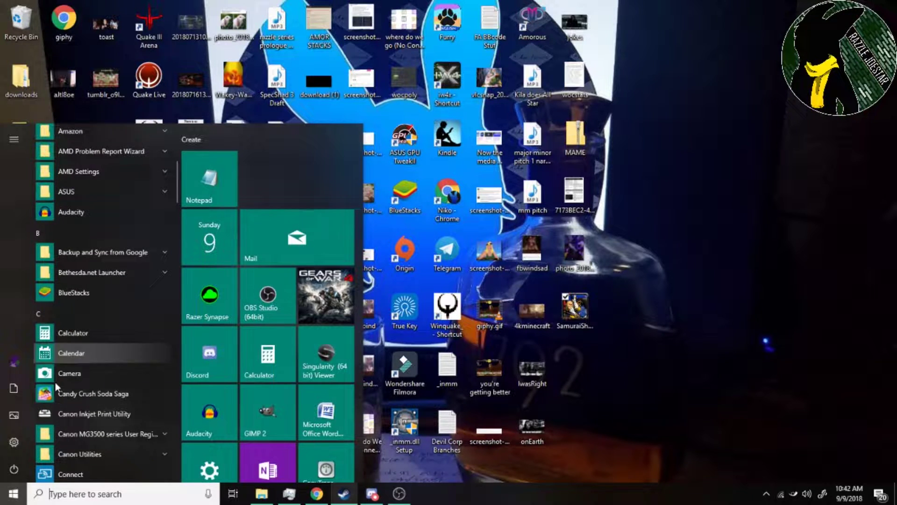
scroll(60, 395, "down", 2)
scroll(61, 397, "down", 3)
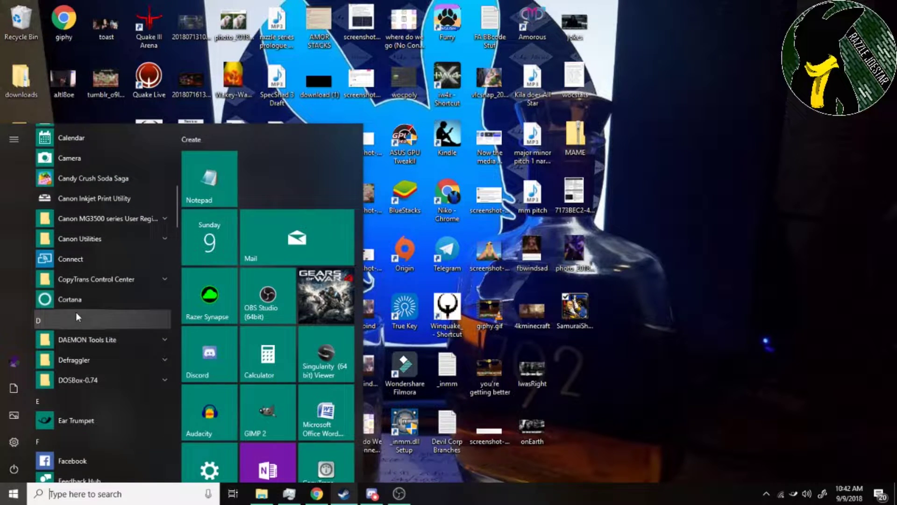
scroll(76, 312, "down", 3)
scroll(76, 313, "down", 10)
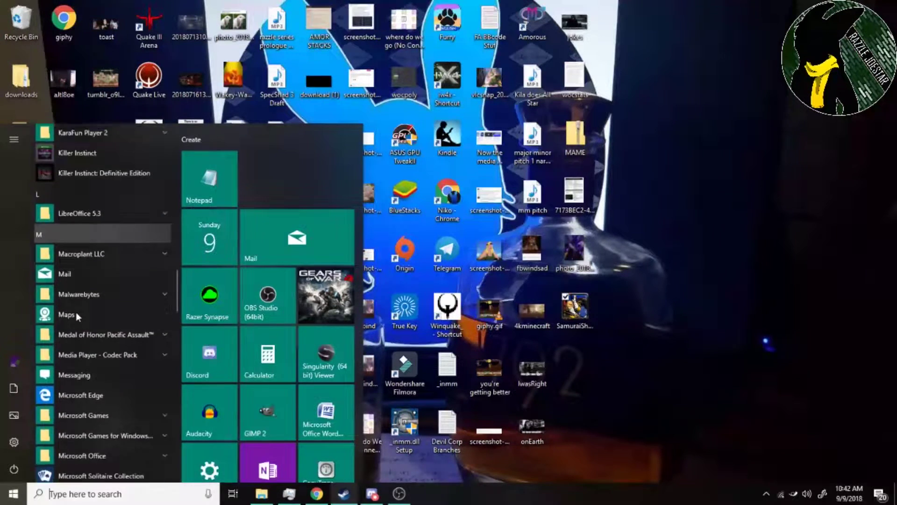
scroll(76, 312, "down", 4)
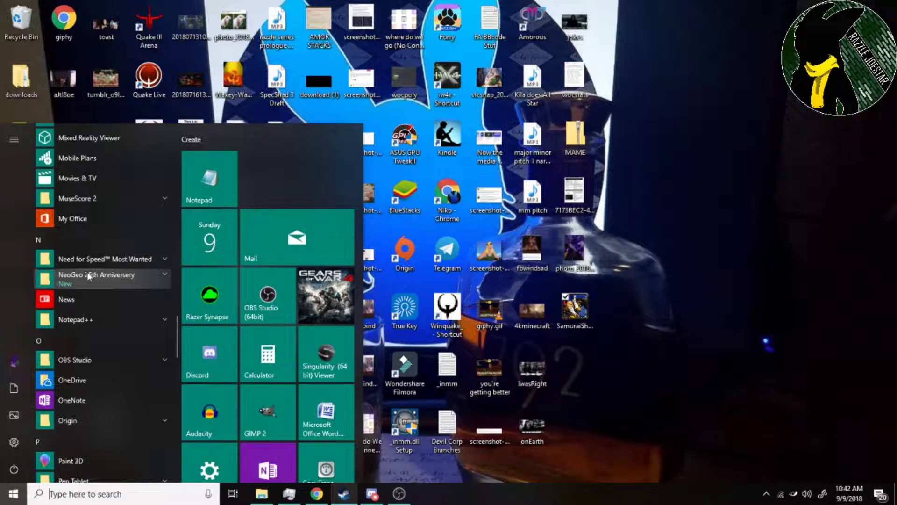
left_click(165, 277)
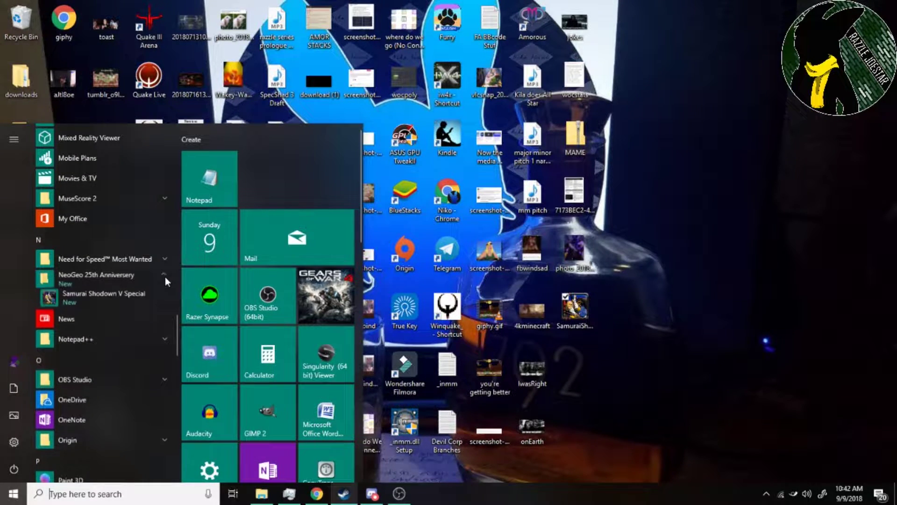
left_click(75, 300)
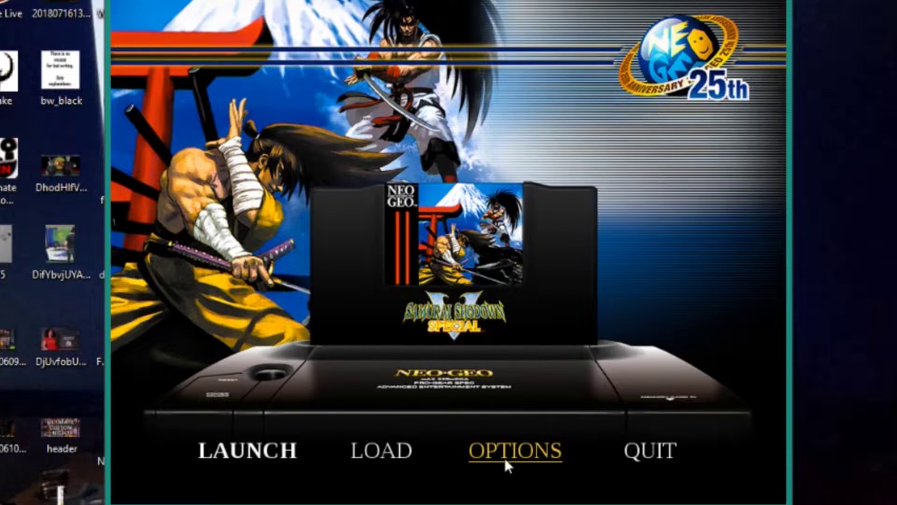
Examine the keyboard and gamepad layouts in the game controls
left_click(489, 456)
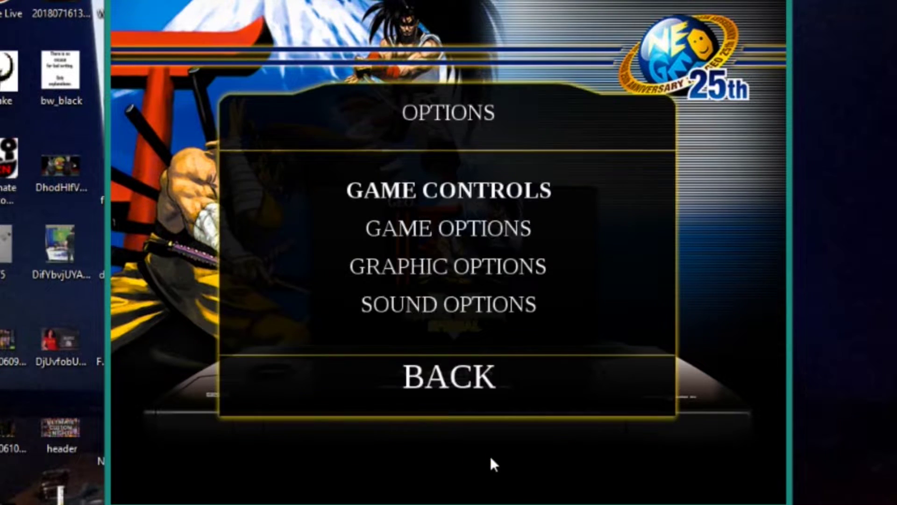
left_click(469, 182)
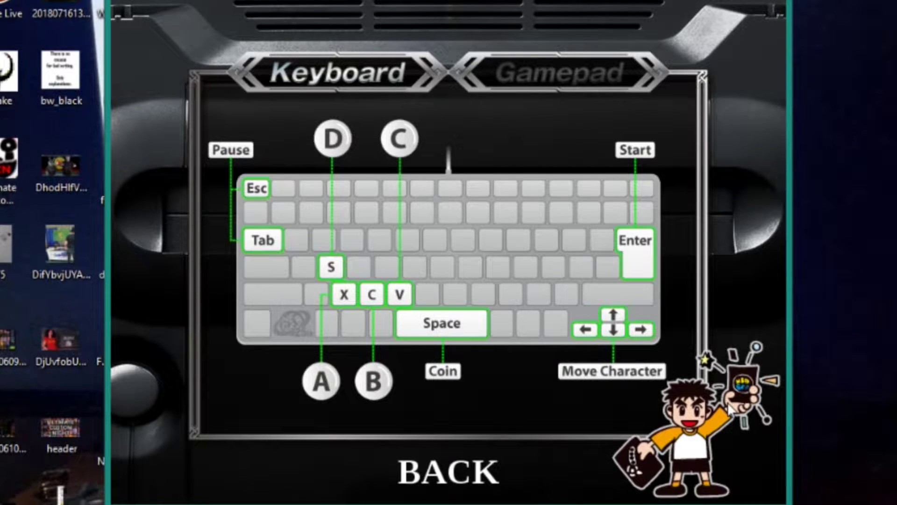
left_click(583, 69)
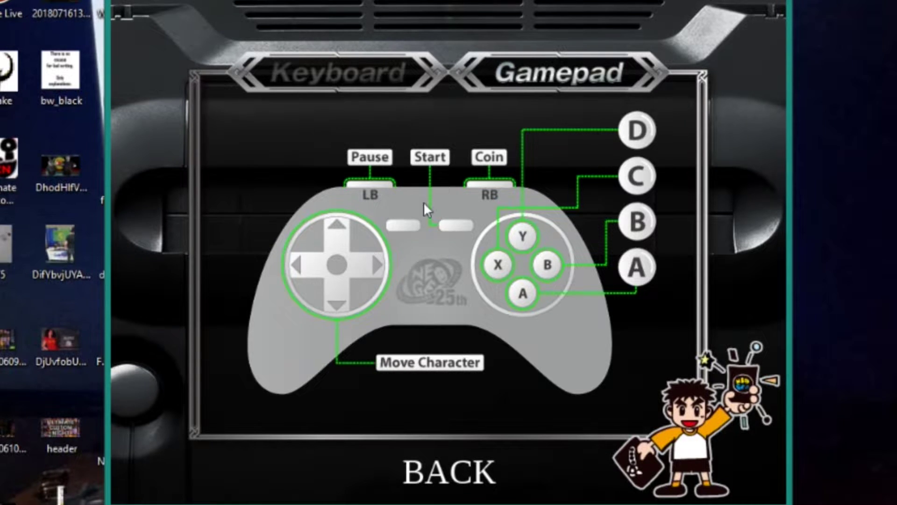
left_click(339, 70)
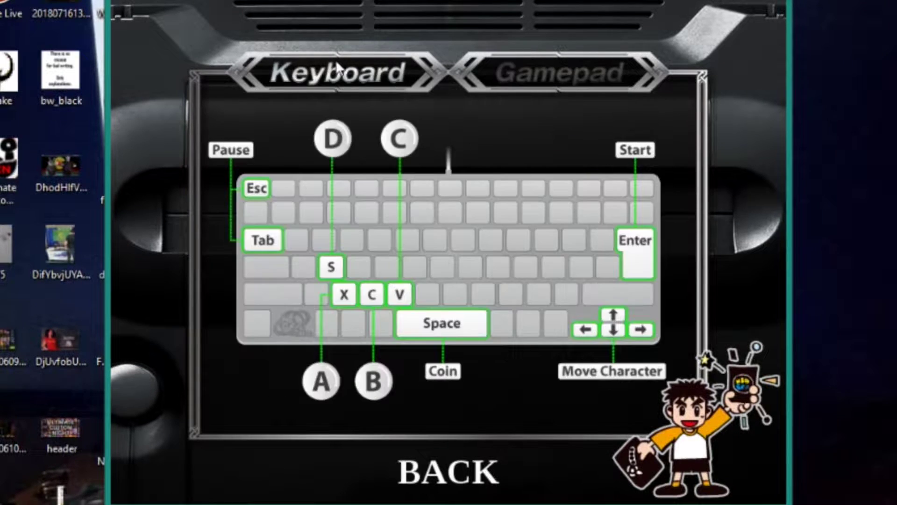
left_click(464, 467)
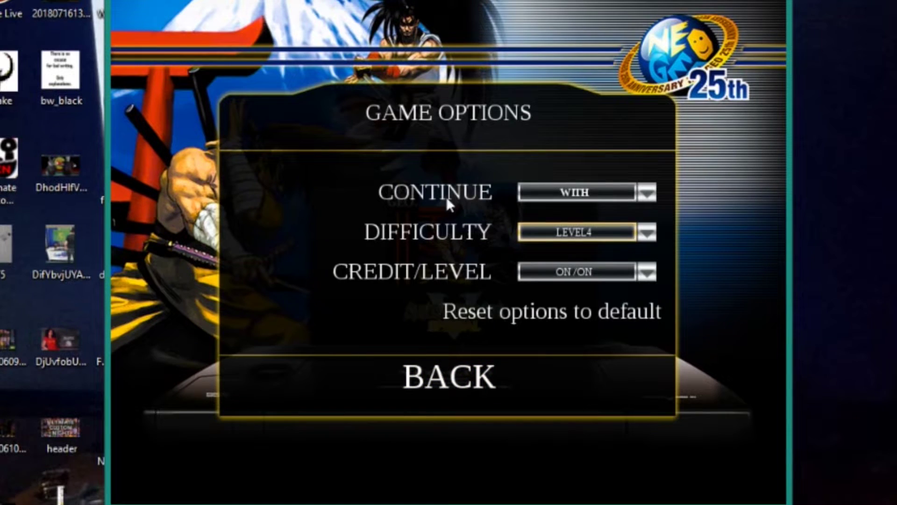
Check the Continue setting in the game options and return to the options list
left_click(606, 192)
left_click(607, 191)
left_click(444, 388)
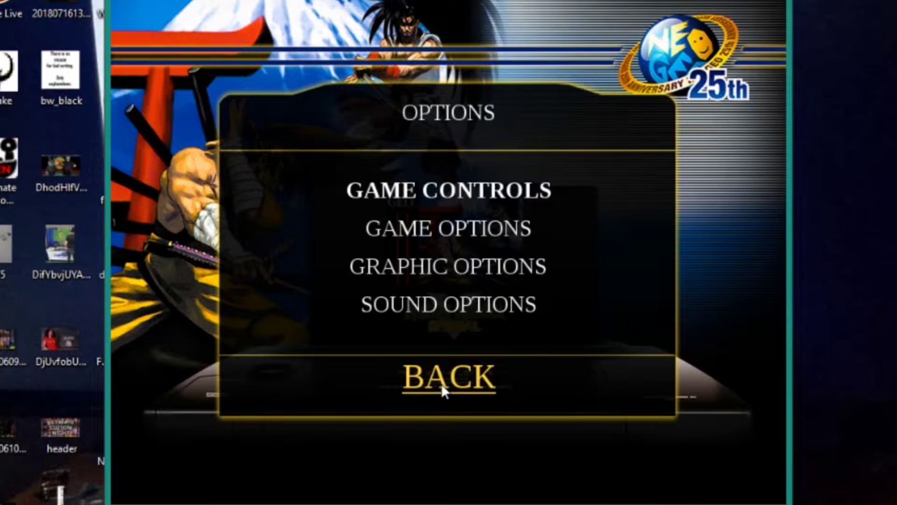
Review the video mode in the graphic options and the volume in the sound options, and return to the title screen
left_click(441, 279)
left_click(490, 187)
left_click(492, 187)
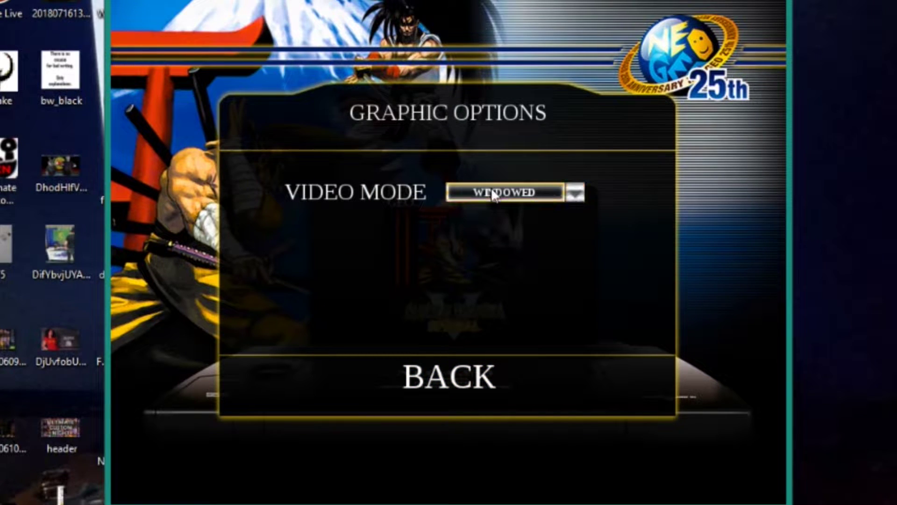
left_click(459, 381)
left_click(484, 302)
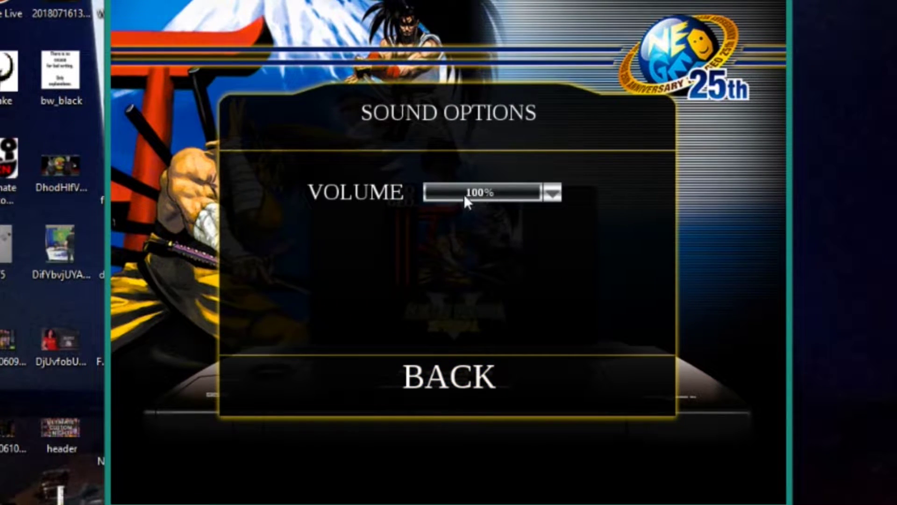
left_click(447, 410)
left_click(453, 377)
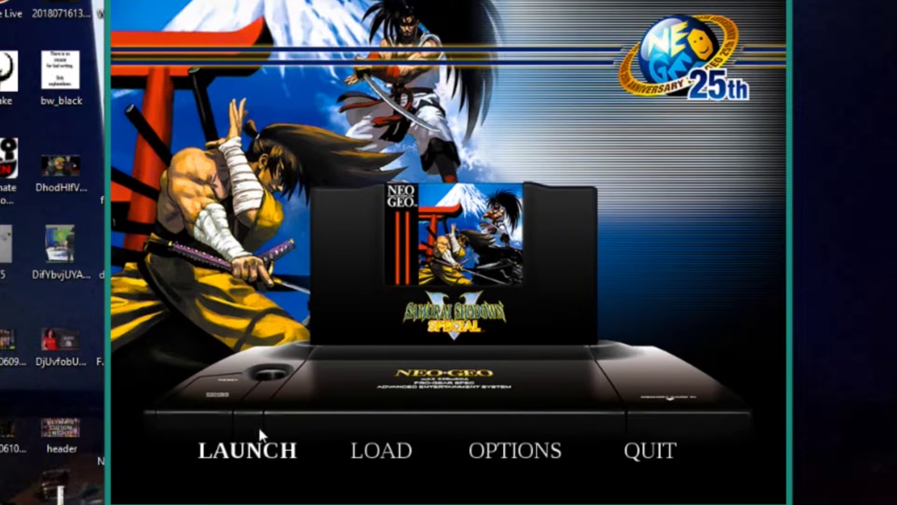
Launch the game with the keyboard activated, insert one credit, and pause it
left_click(261, 445)
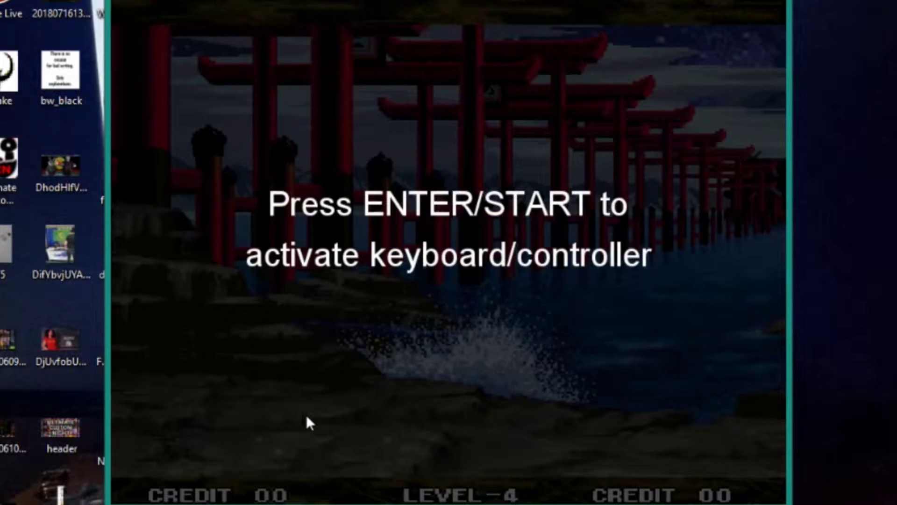
key("Return")
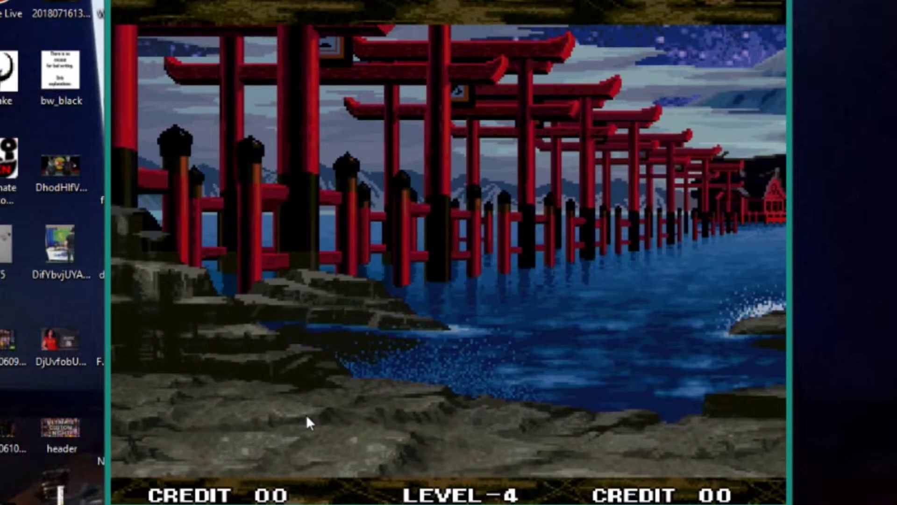
key("5")
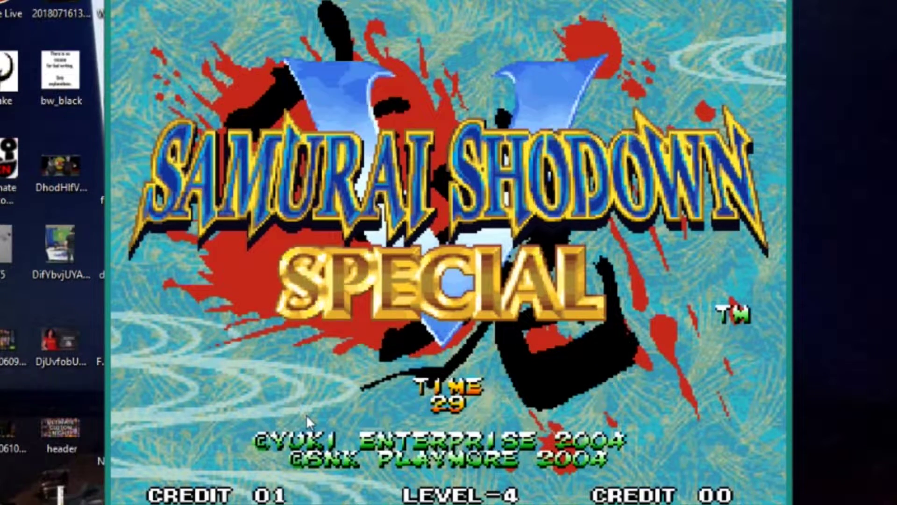
key("Escape")
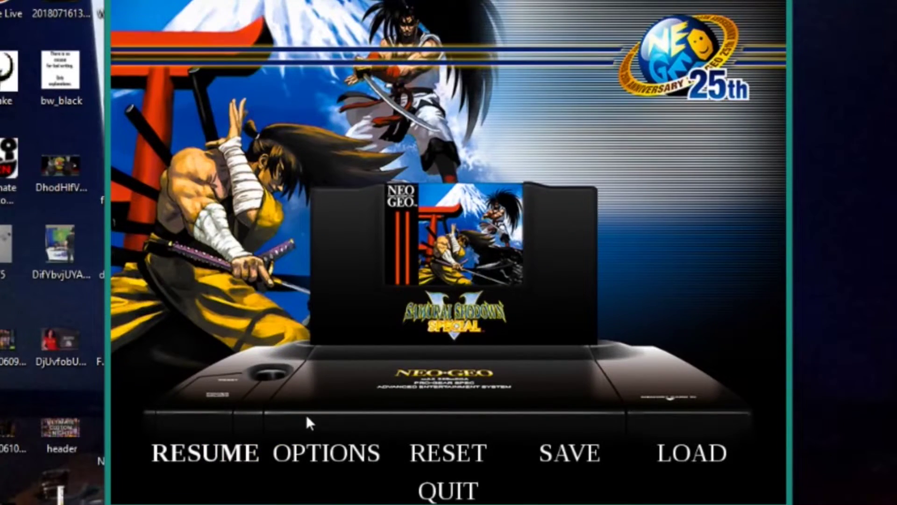
Resume the paused game, insert a second credit for player one, and pause again
key("Escape")
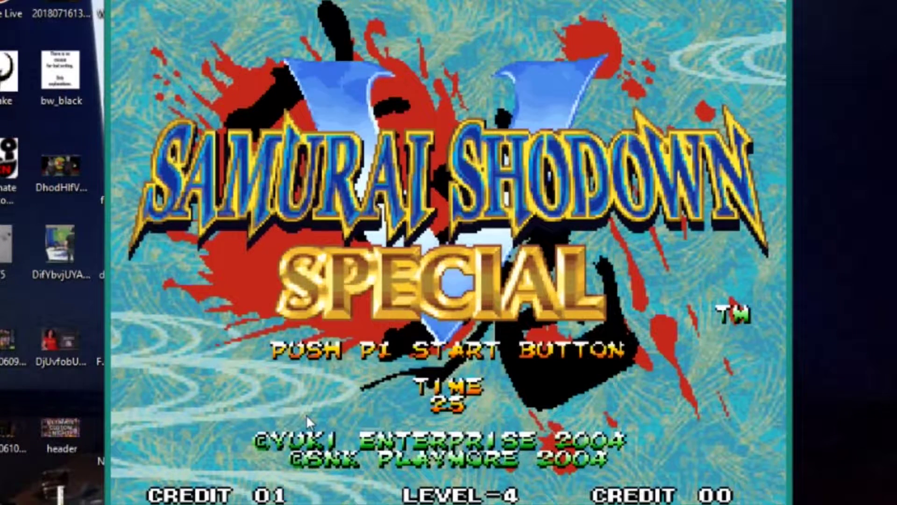
key("5")
key("Escape")
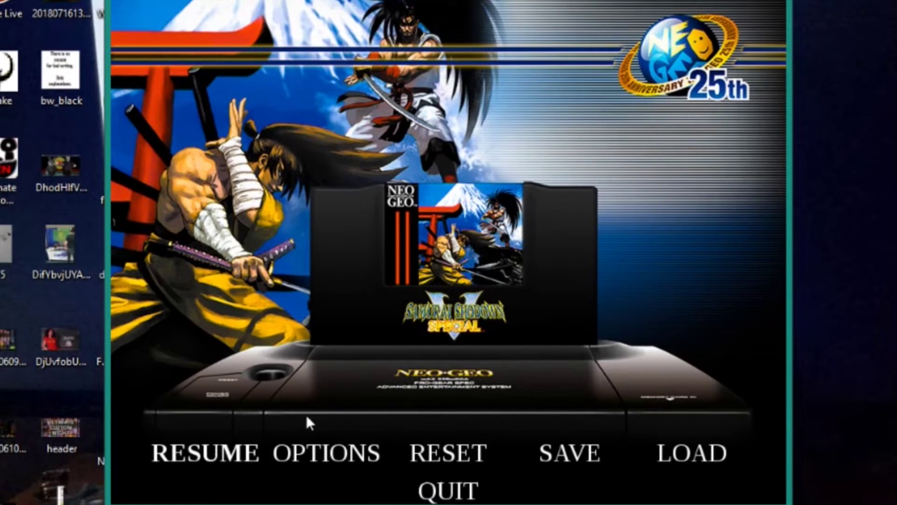
key("Escape")
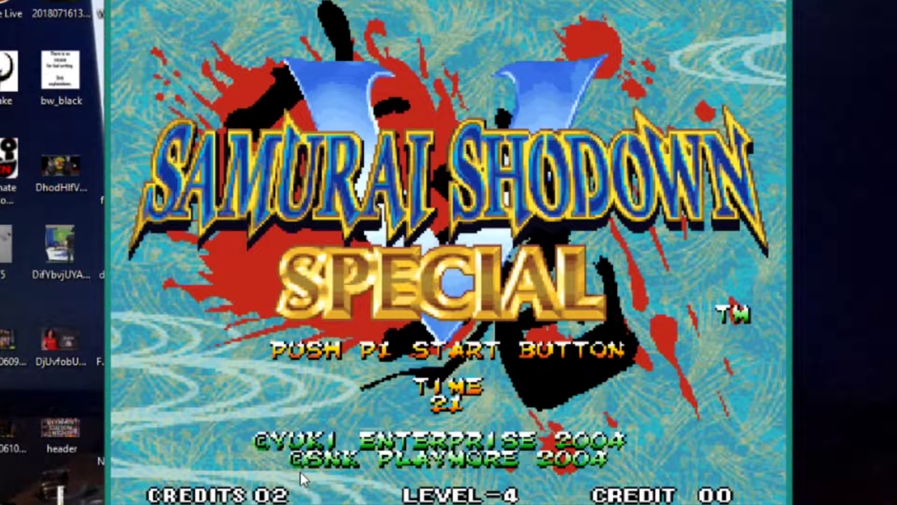
key("Escape")
key("Escape")
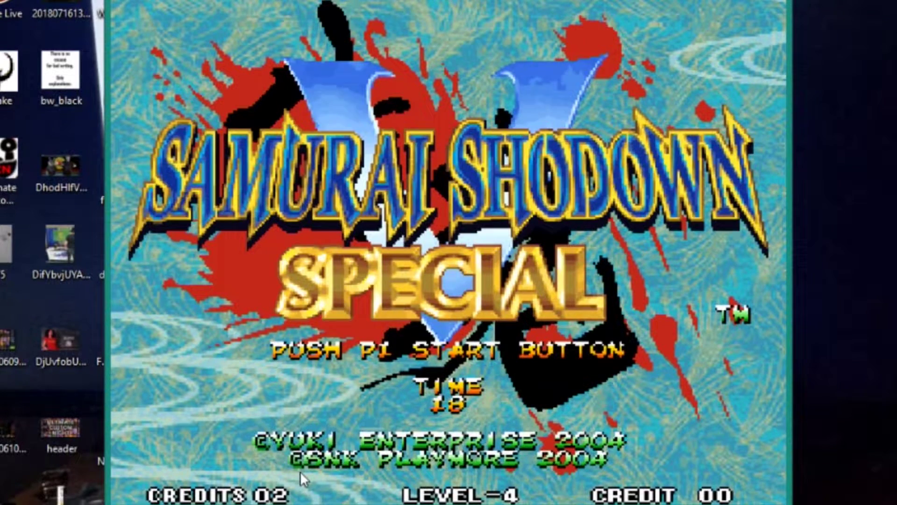
key("Escape")
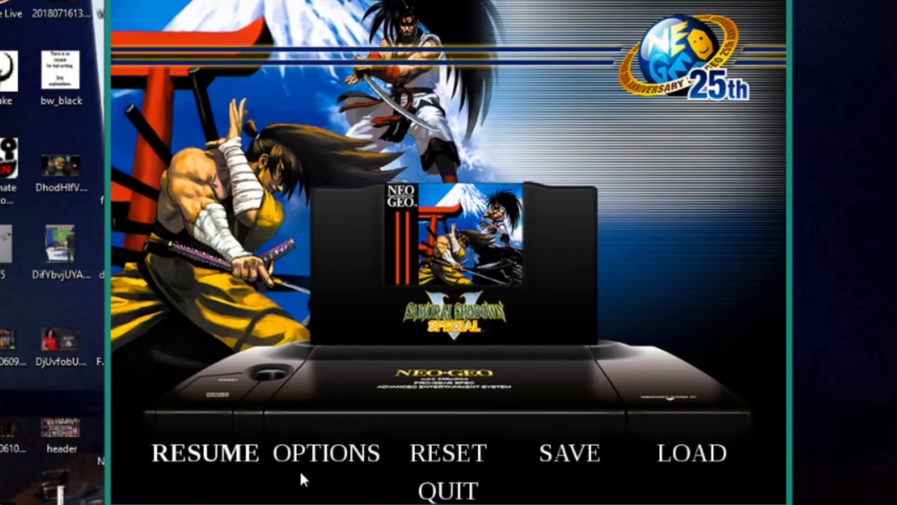
Review the keyboard layout in the game's control options and return to the title screen
key("Return")
key("Down")
key("Up")
key("Return")
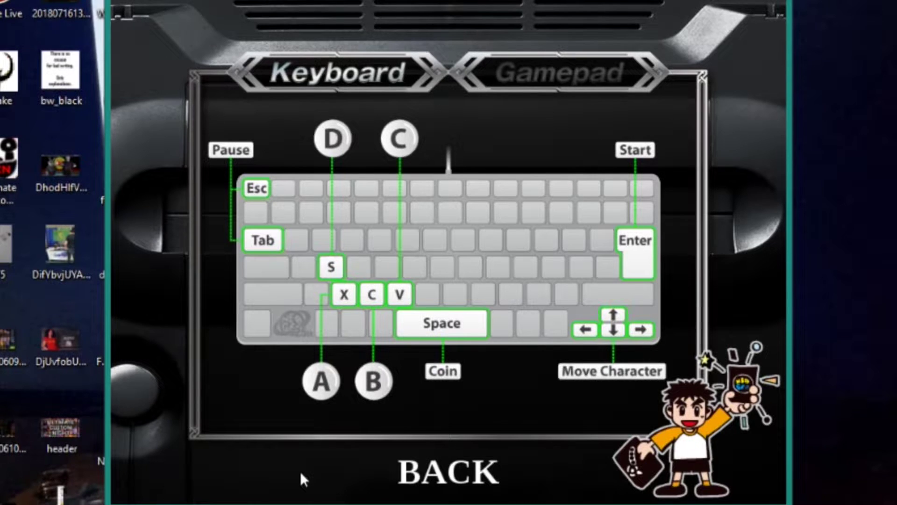
key("Escape")
key("Escape")
key("Escape")
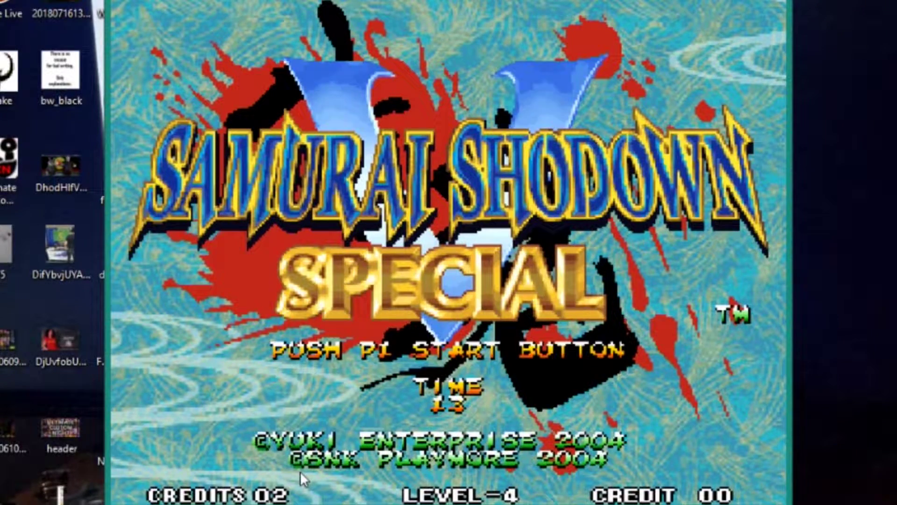
Start a one-player game and select Haohmaru as the fighter
key("1")
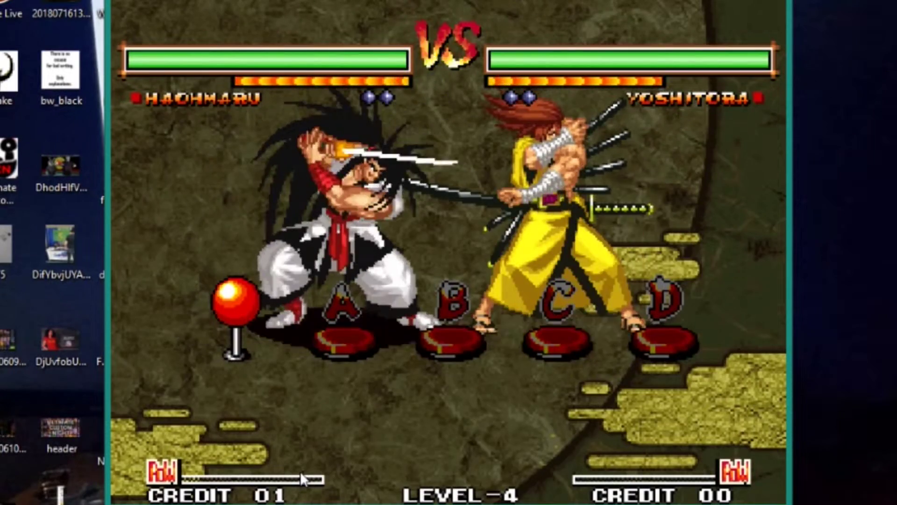
key("1")
key("Left")
key("Left")
key("Up")
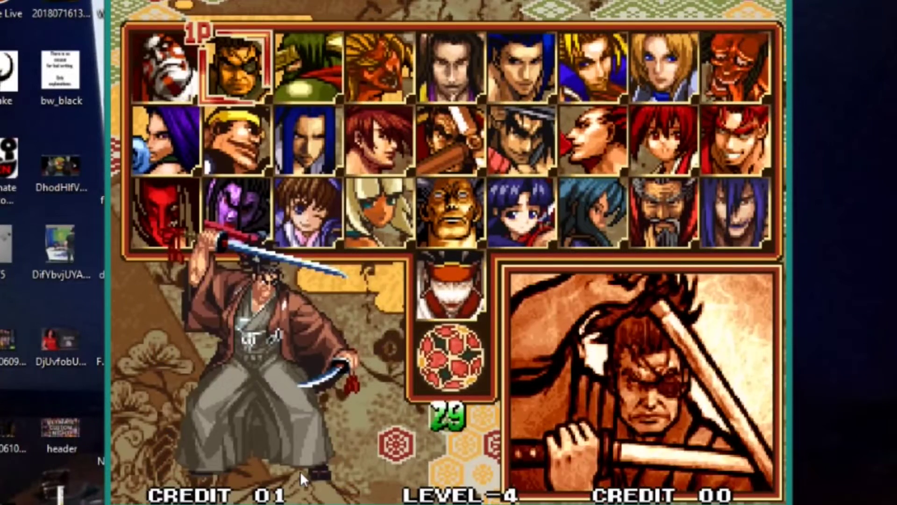
key("Right")
key("Right")
key("Down")
key("Right")
key("Right")
key("Left")
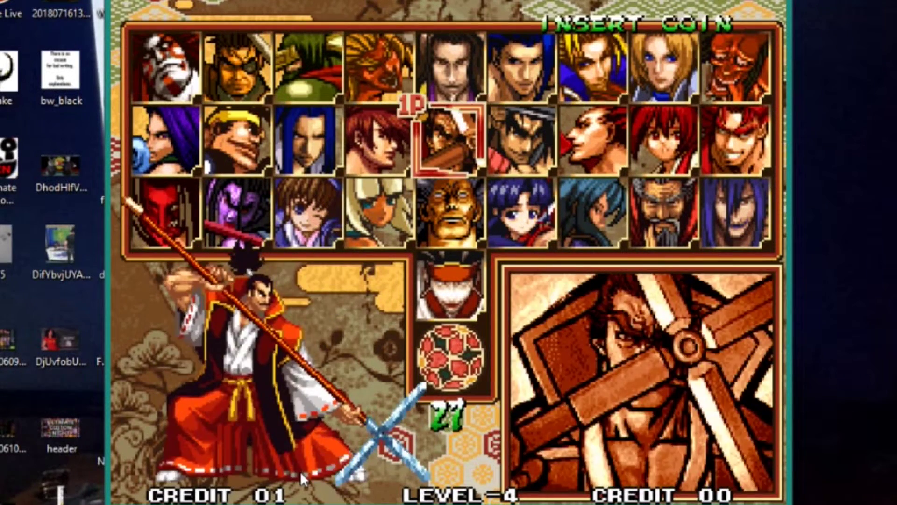
key("Right")
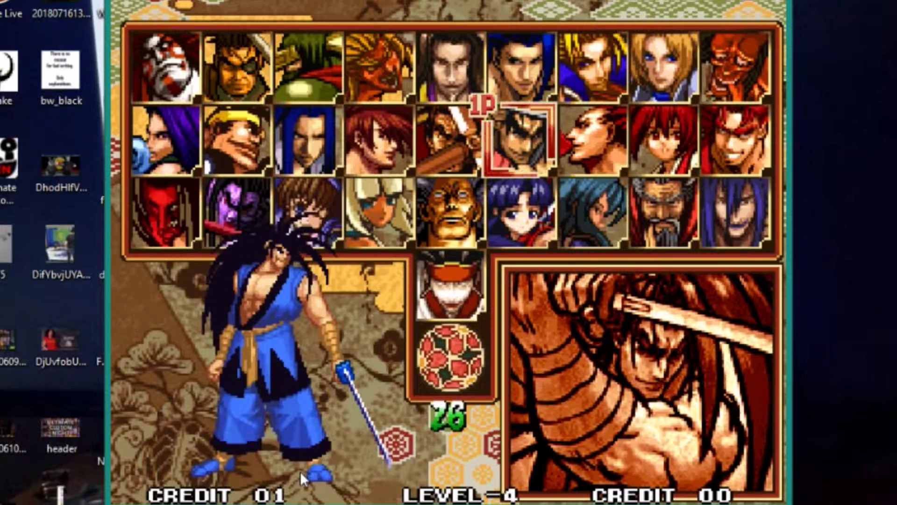
key("z")
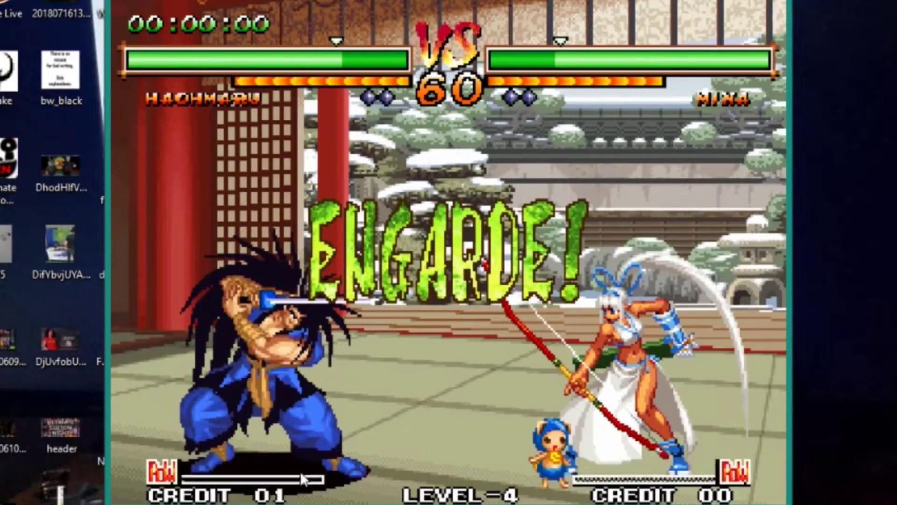
Fight the first round against Mina with jumps, advances and sword attacks until she is defeated
key("Up")
key("Right")
key("z")
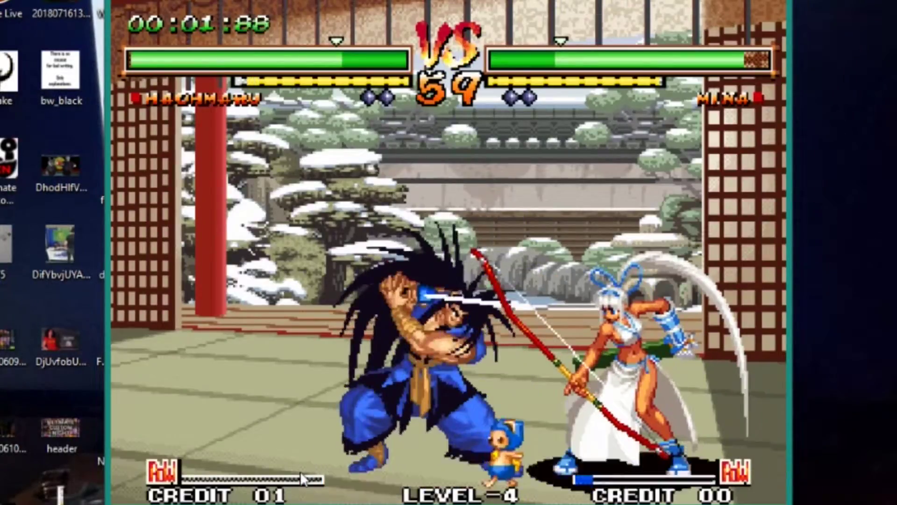
key("z")
key("Up")
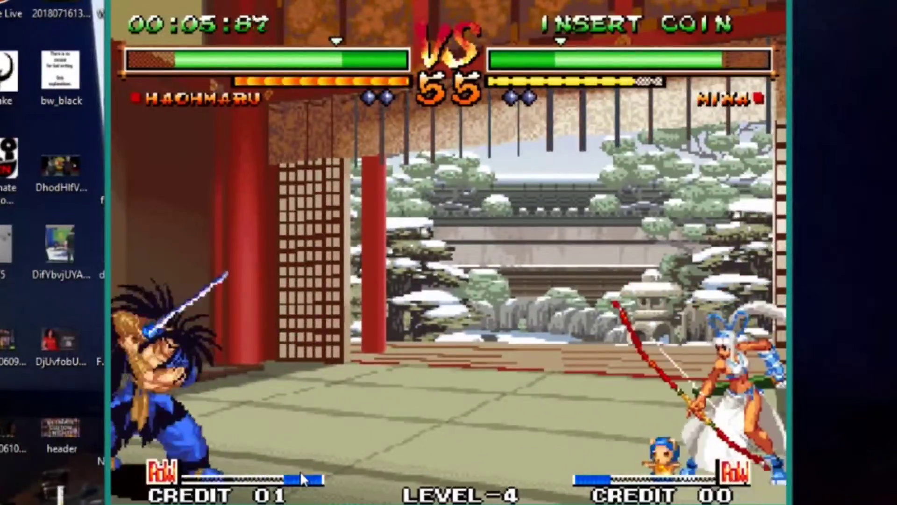
key("Up")
key("Right")
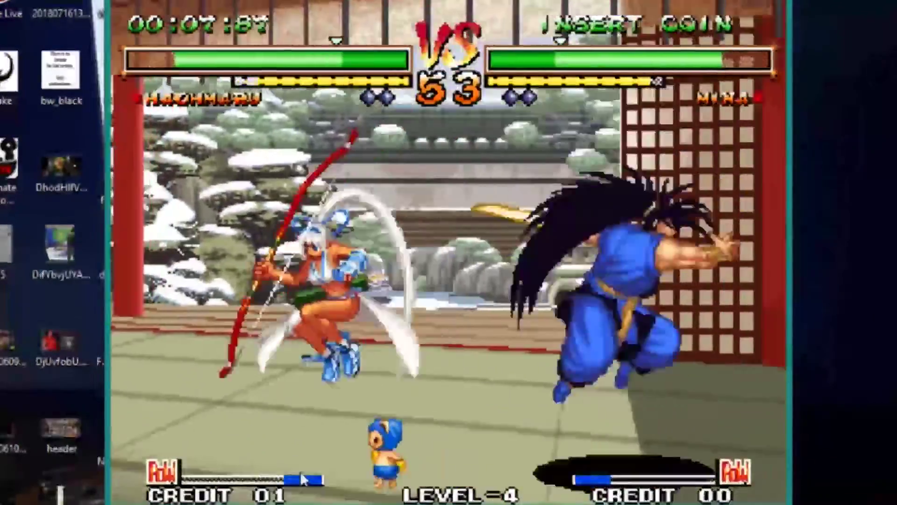
key("Up")
key("Left")
key("z")
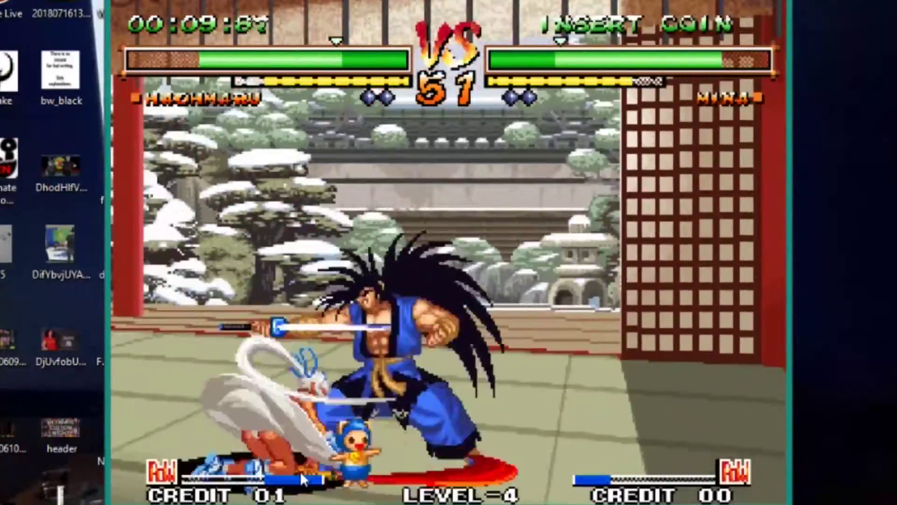
key("Left")
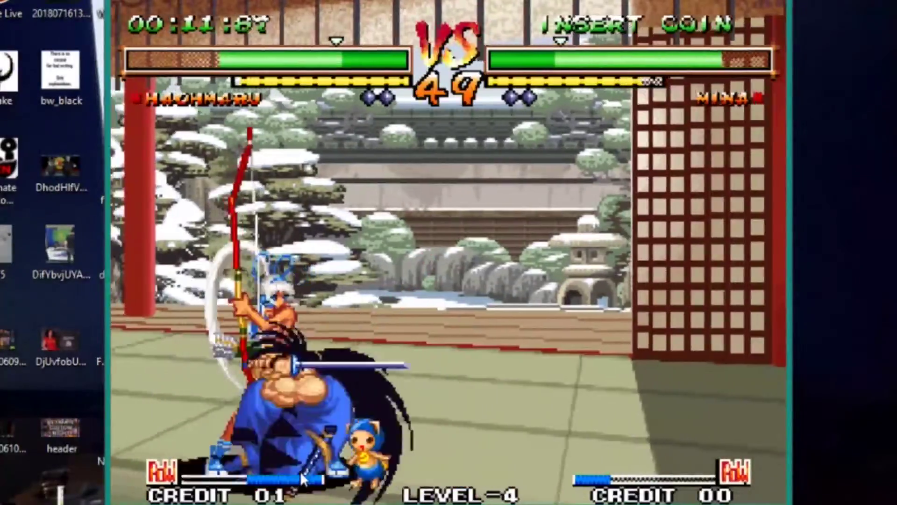
key("Up")
key("Left")
key("z")
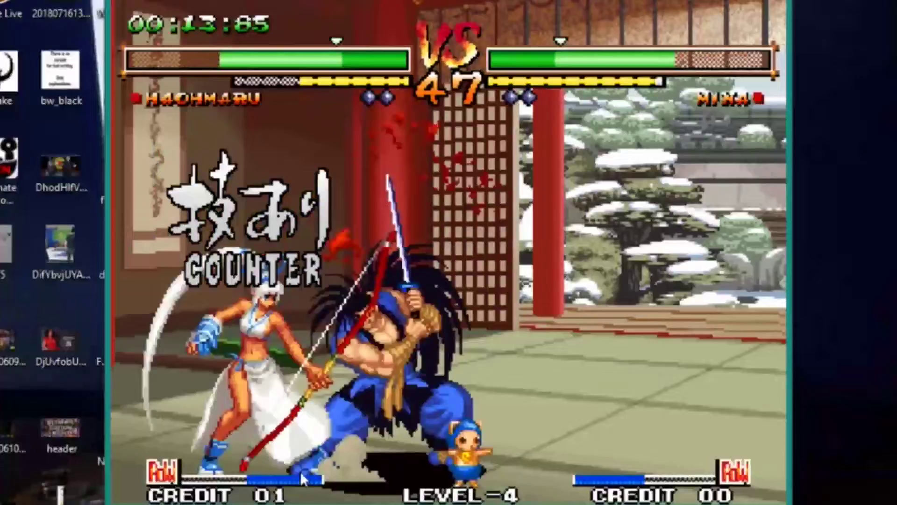
key("z")
key("Up")
key("Left")
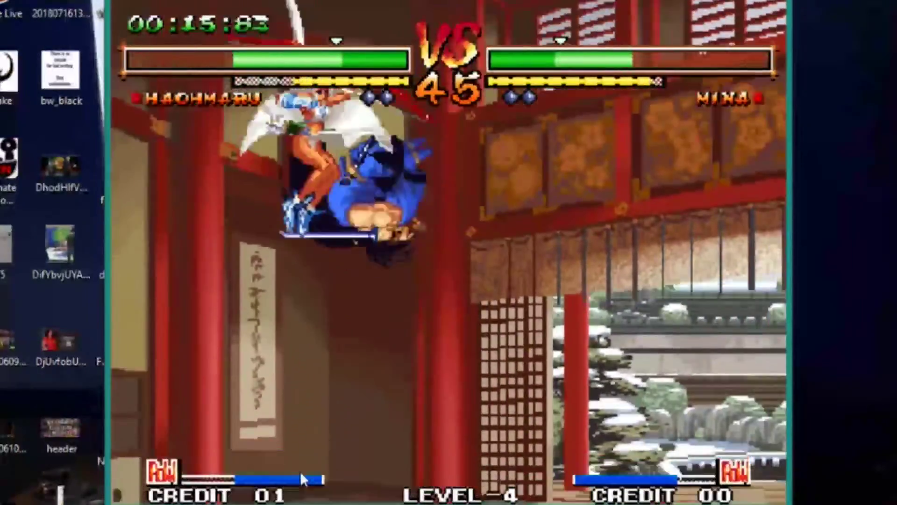
key("Up")
key("Left")
key("z")
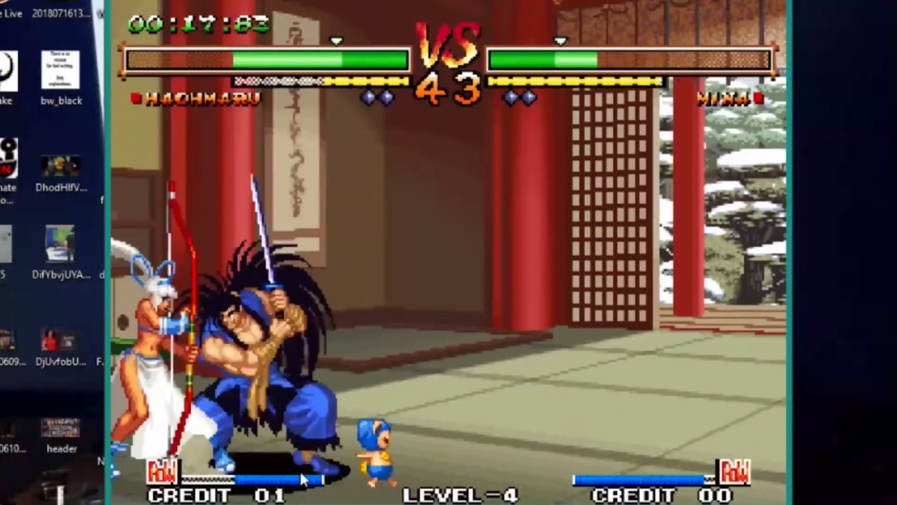
key("Down")
key("z")
key("z")
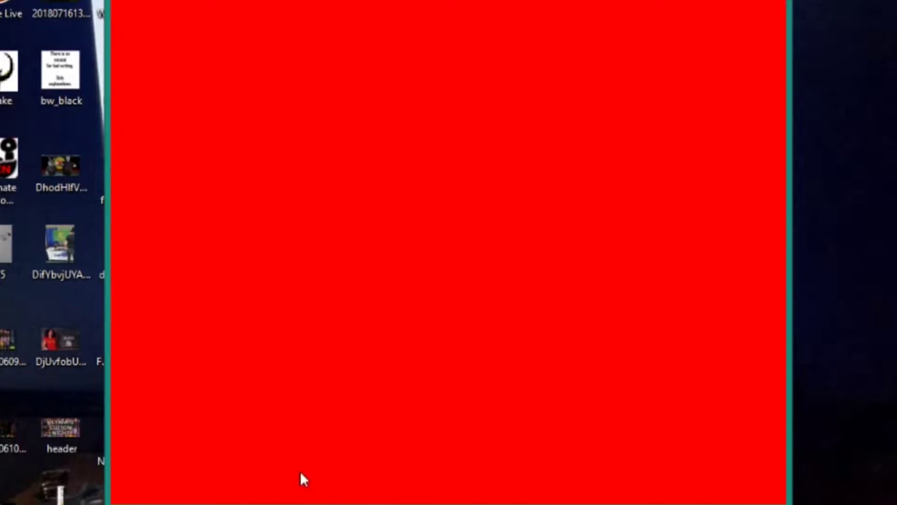
key("Up")
key("Left")
key("z")
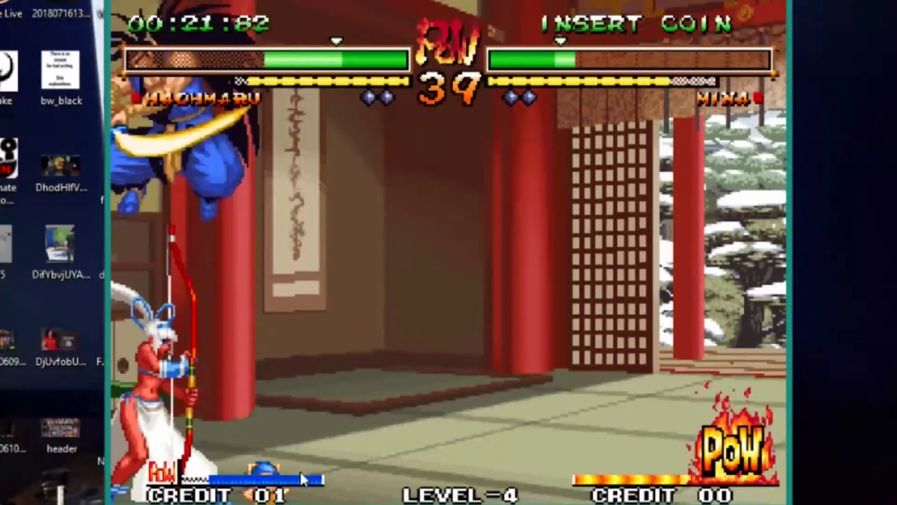
key("z")
key("Up")
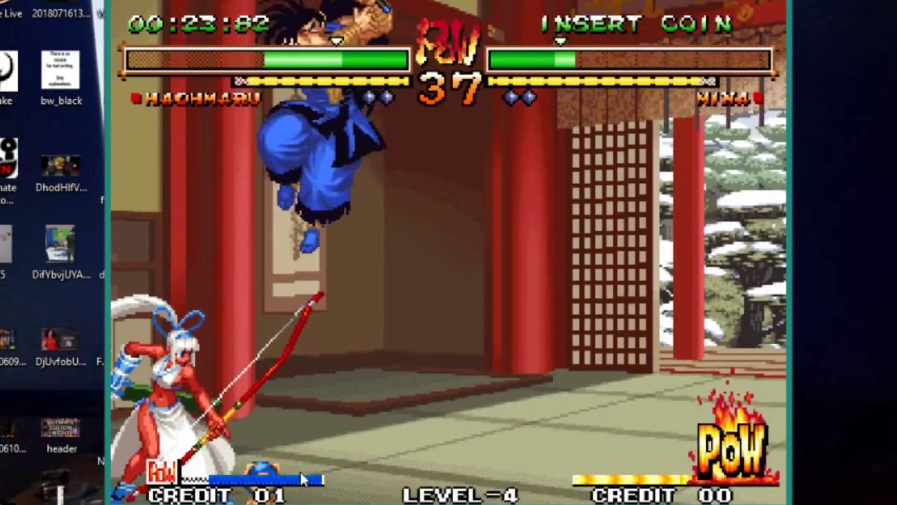
key("Up")
key("z")
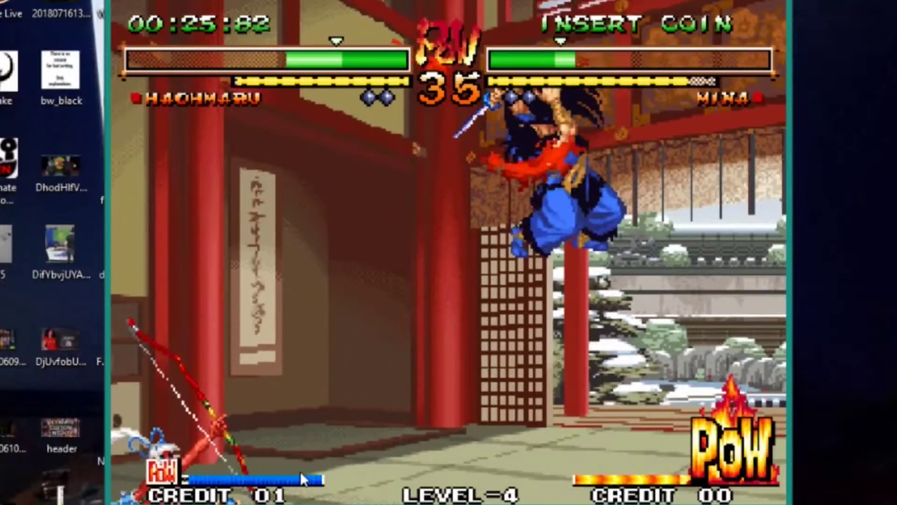
key("Left")
key("Left")
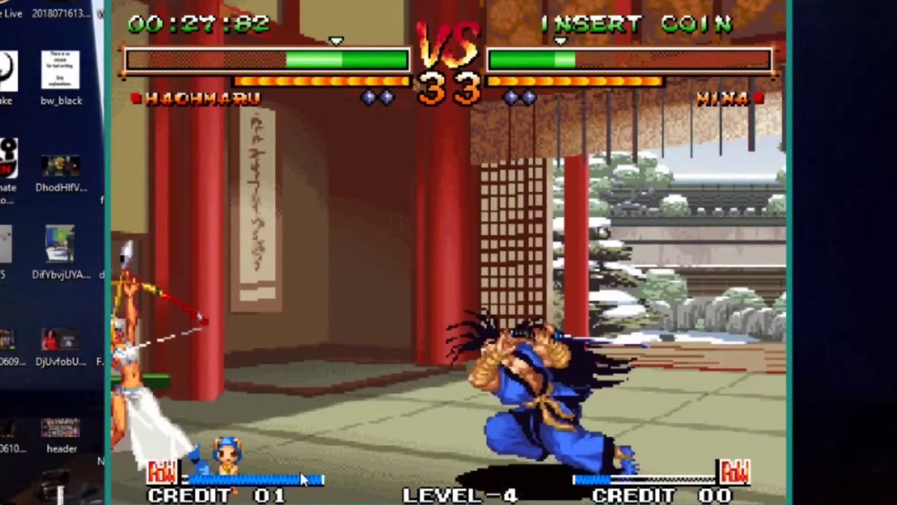
key("Up")
key("z")
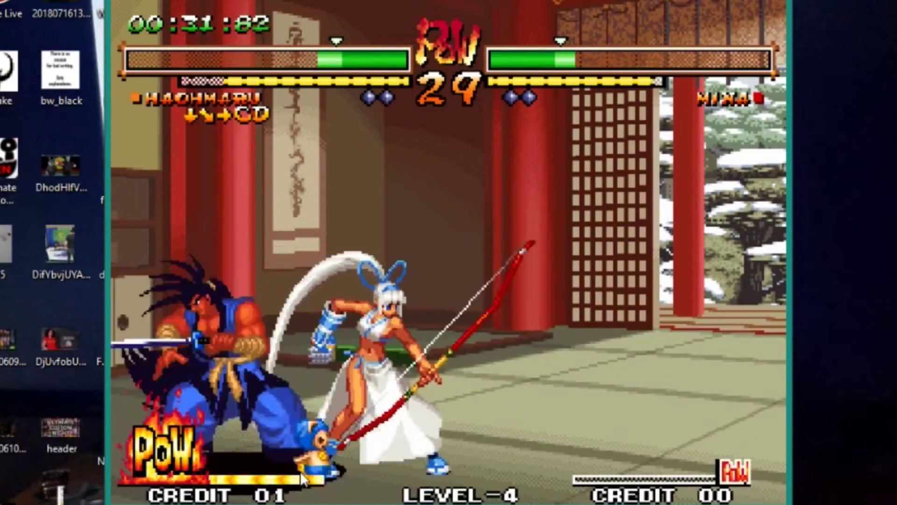
key("Right")
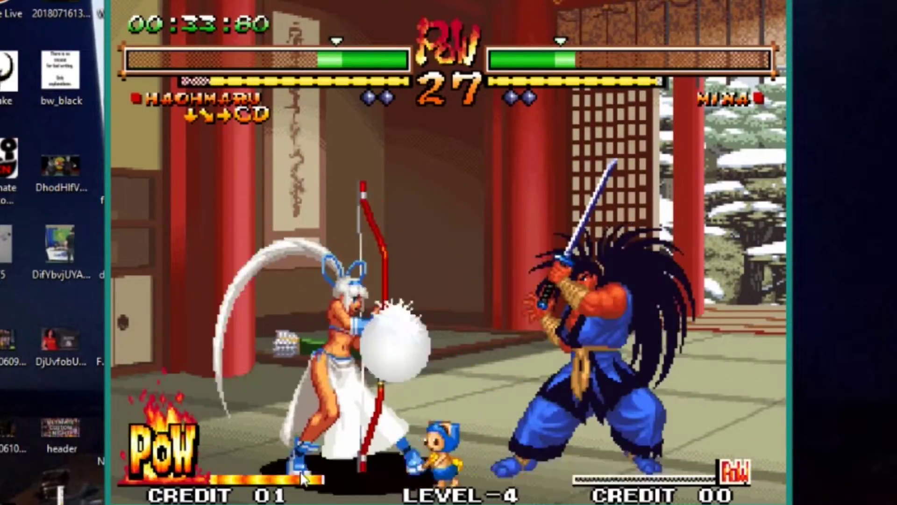
key("z")
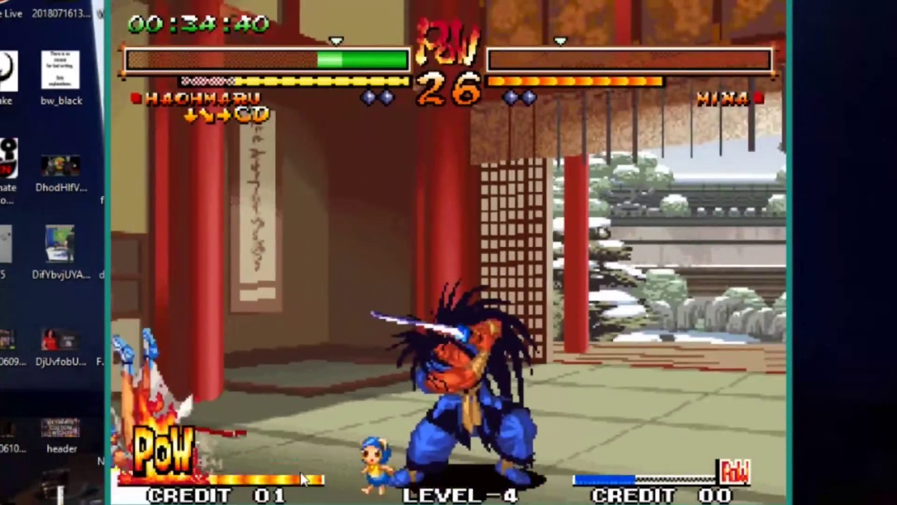
Pause the match and quit the game to the desktop
key("Escape")
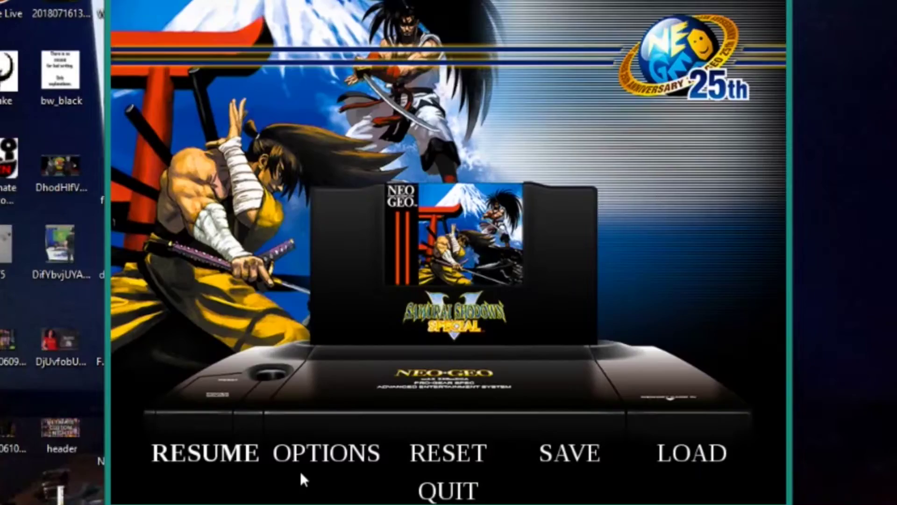
left_click(450, 491)
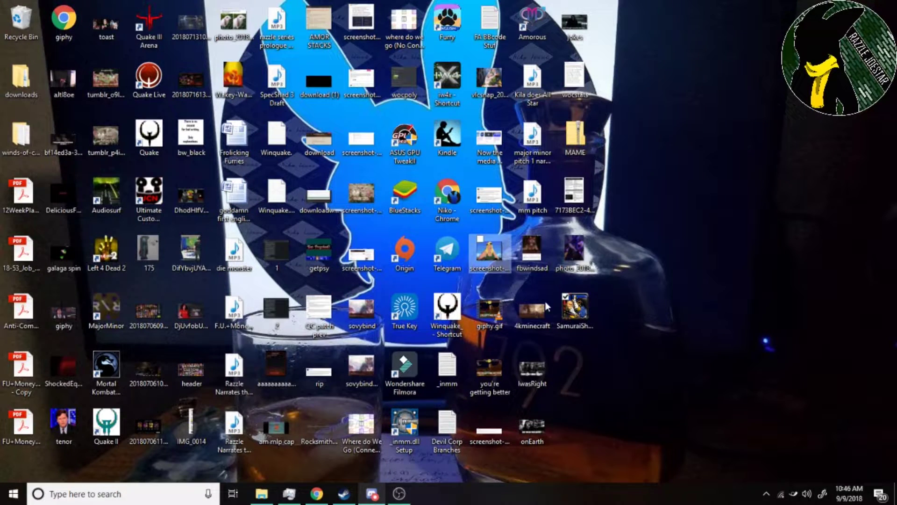
left_click(723, 175)
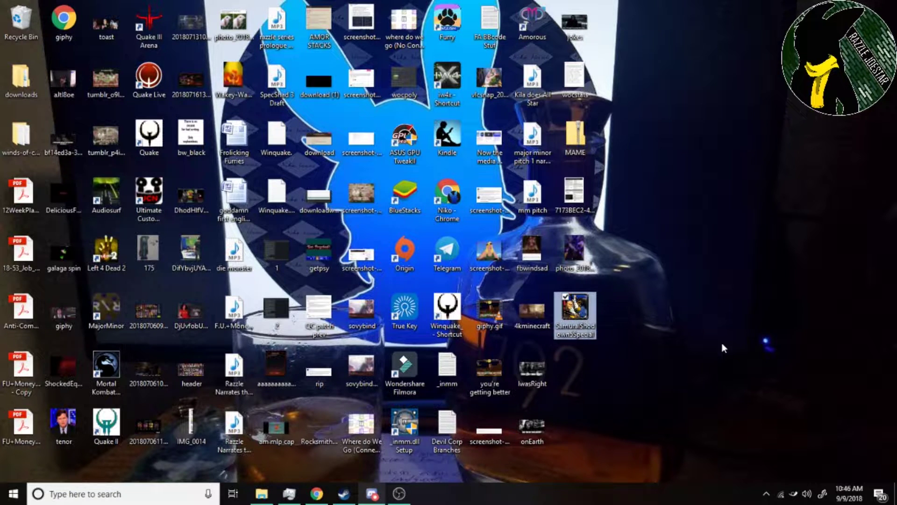
Find the NeoGeo 25th Anniversary folder among the installed programs, look inside it, and return to the desktop
key("super")
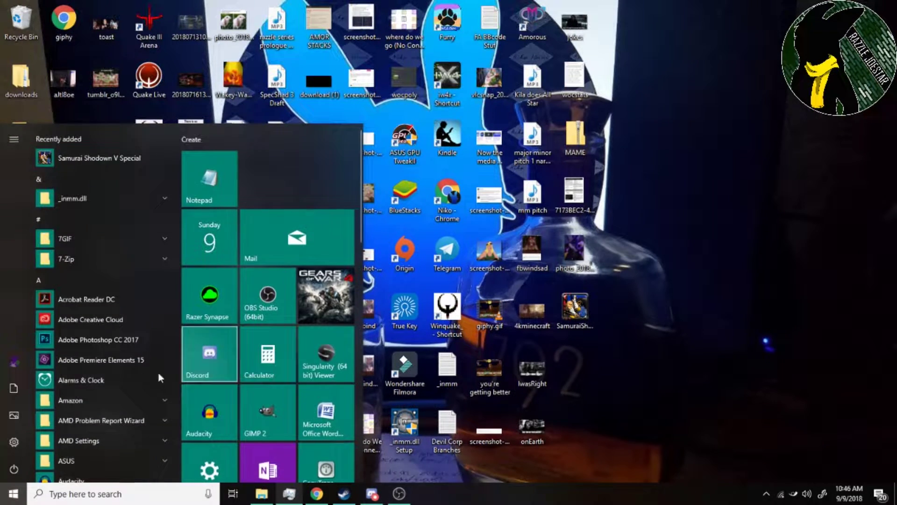
scroll(68, 380, "down", 3)
scroll(69, 380, "down", 15)
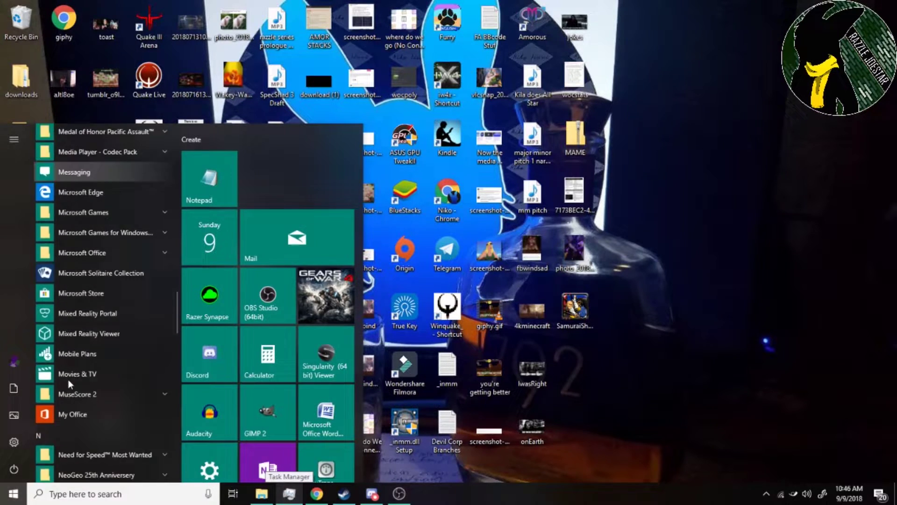
scroll(69, 379, "up", 2)
scroll(96, 372, "down", 2)
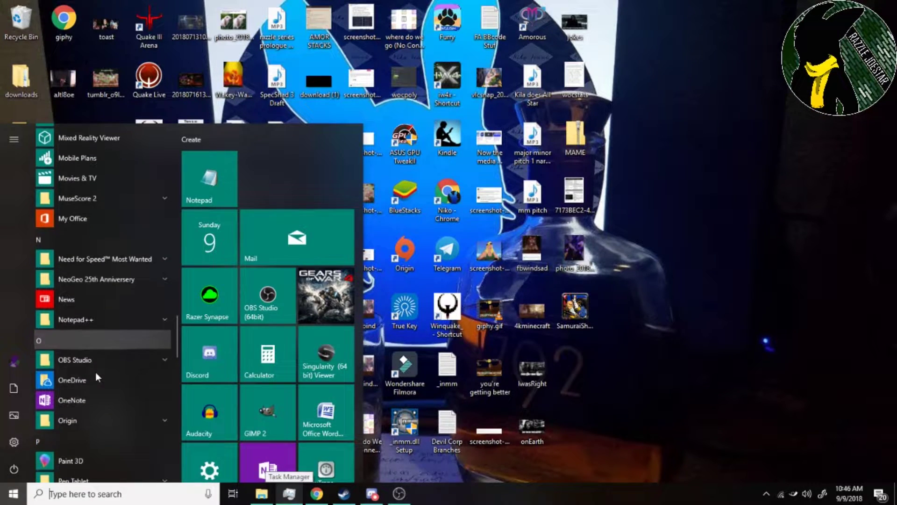
left_click(96, 279)
left_click(740, 403)
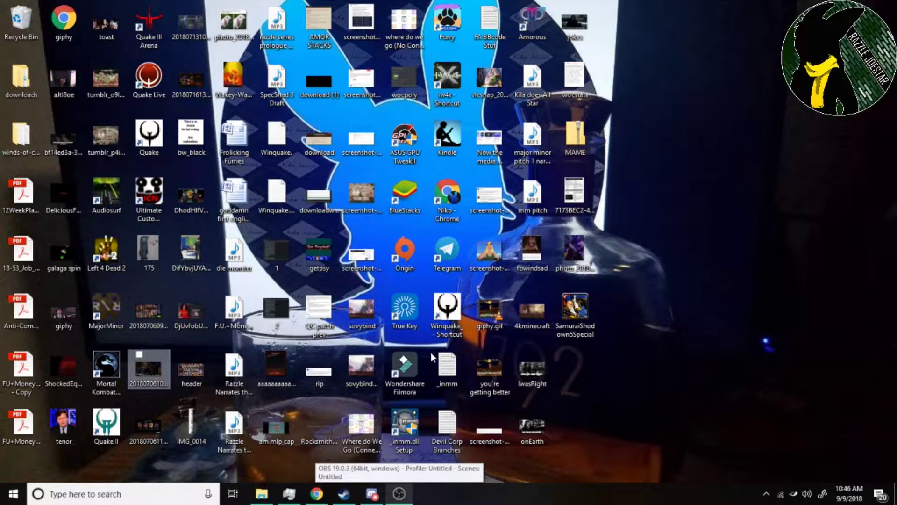
Browse from Local Disk (C:) through Program Files (x86) and NeoGeo 25th Anniversery to the SamuraiShodown5Special folder
left_click(266, 495)
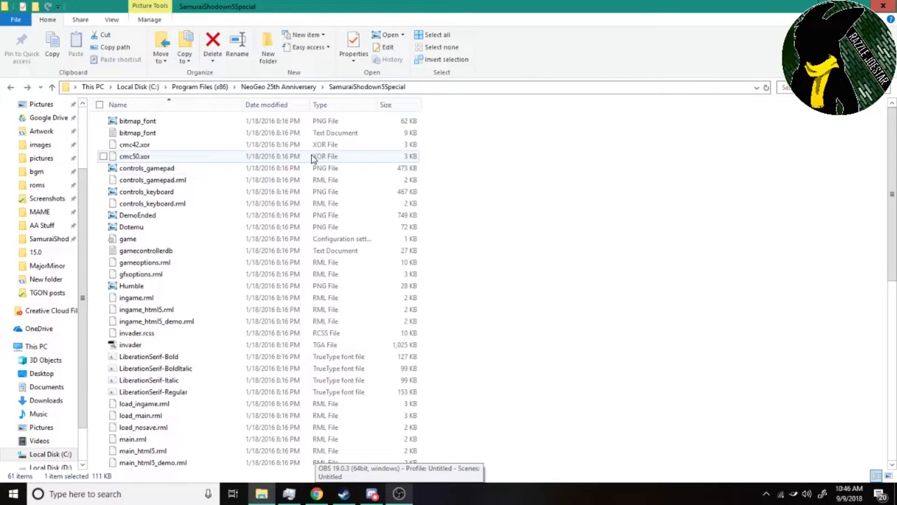
left_click(139, 87)
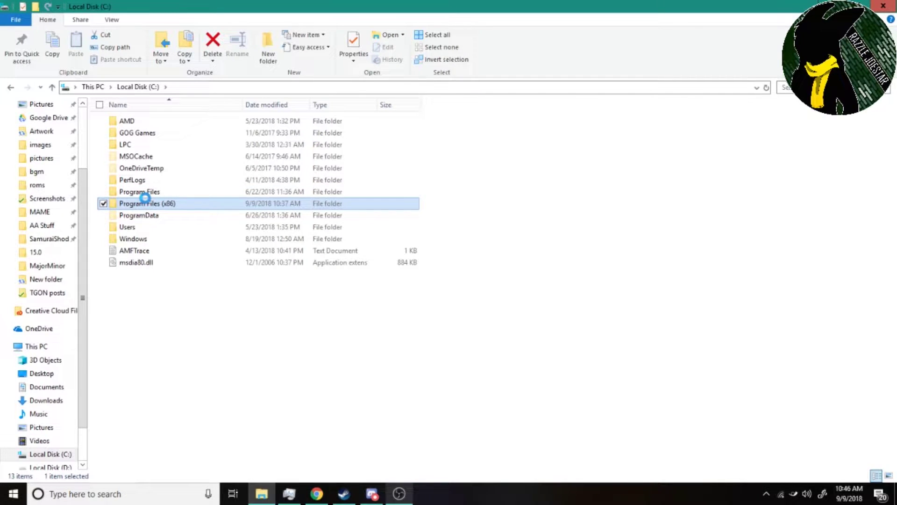
double_click(144, 202)
scroll(146, 320, "down", 6)
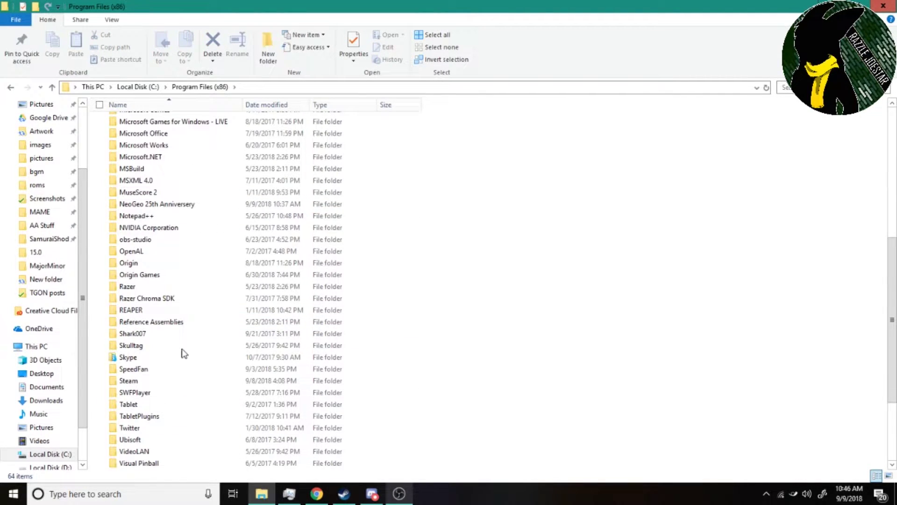
double_click(150, 205)
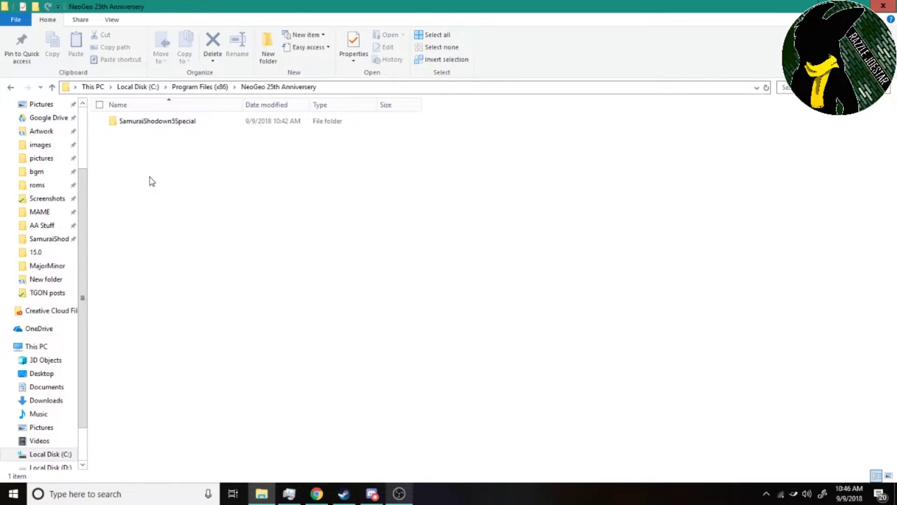
double_click(158, 127)
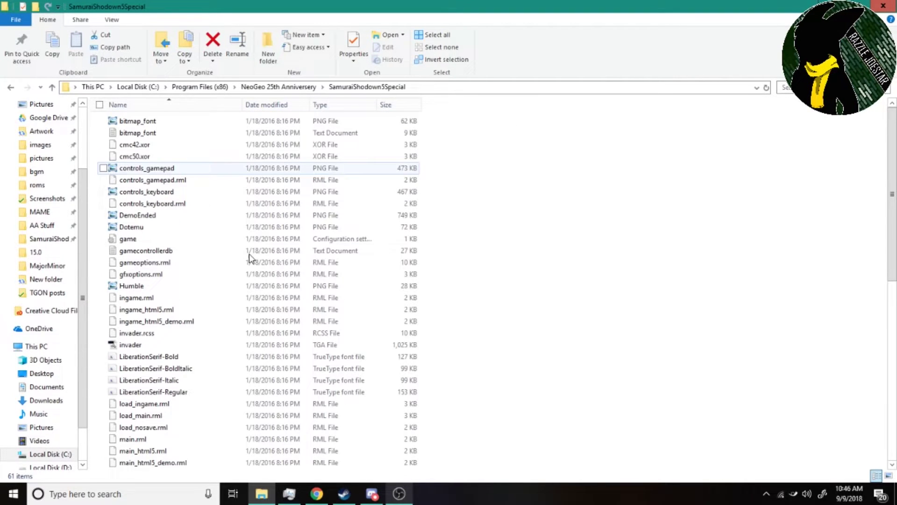
Copy the three compressed files neogeo, samsh5sp and ss5shnd from the SamuraiShodown5Special folder
scroll(160, 371, "down", 6)
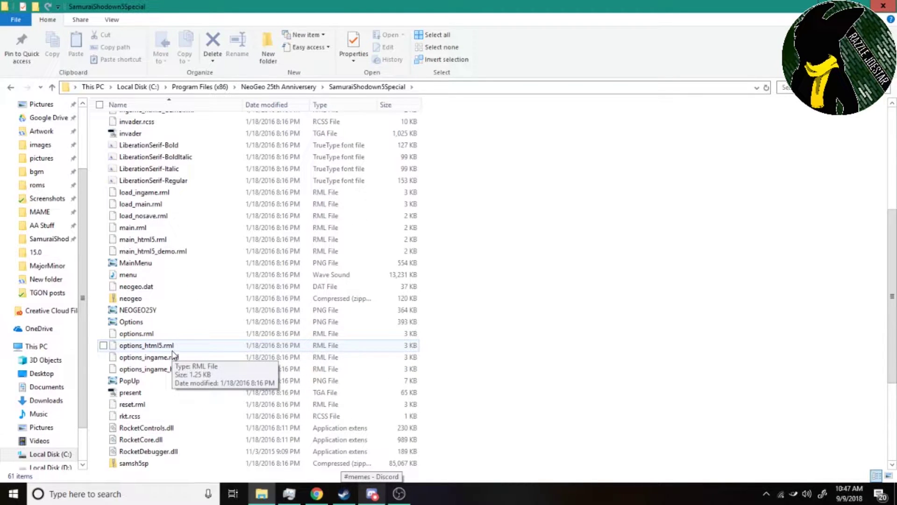
left_click(156, 302)
scroll(200, 314, "down", 4)
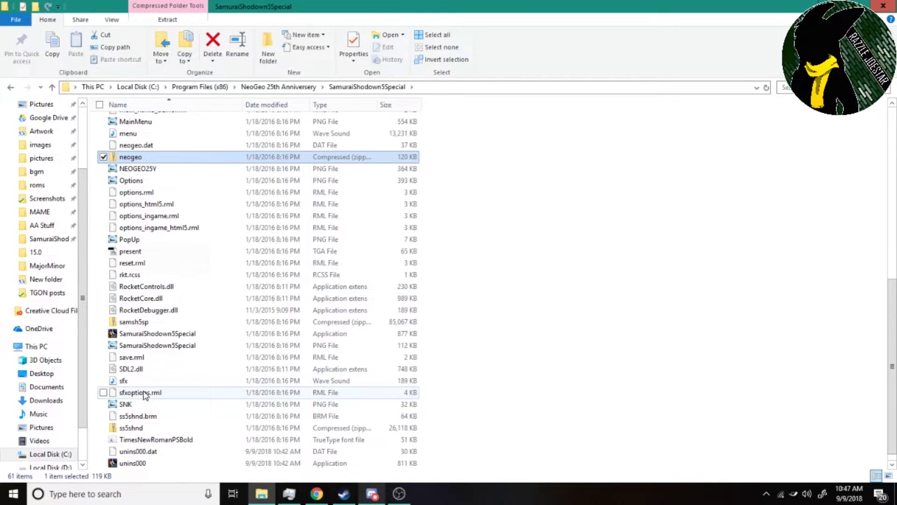
left_click(140, 322, "ctrl")
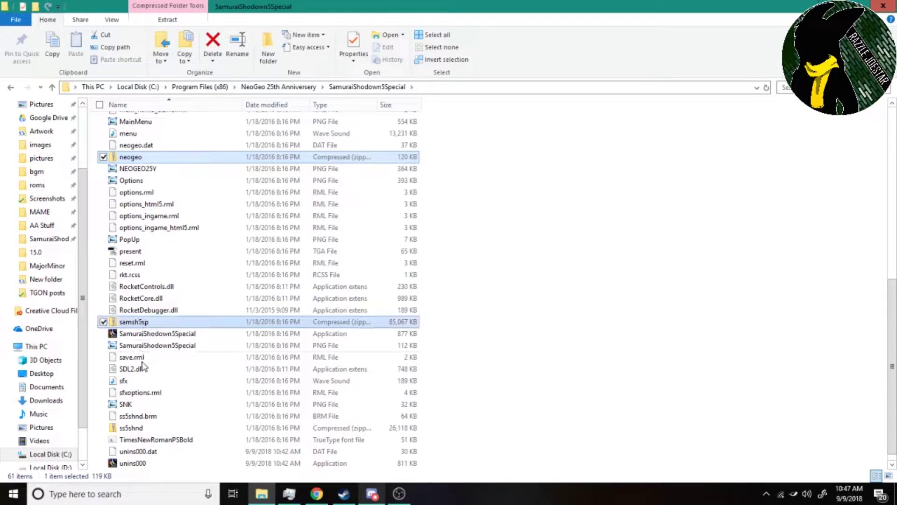
left_click(141, 428, "ctrl")
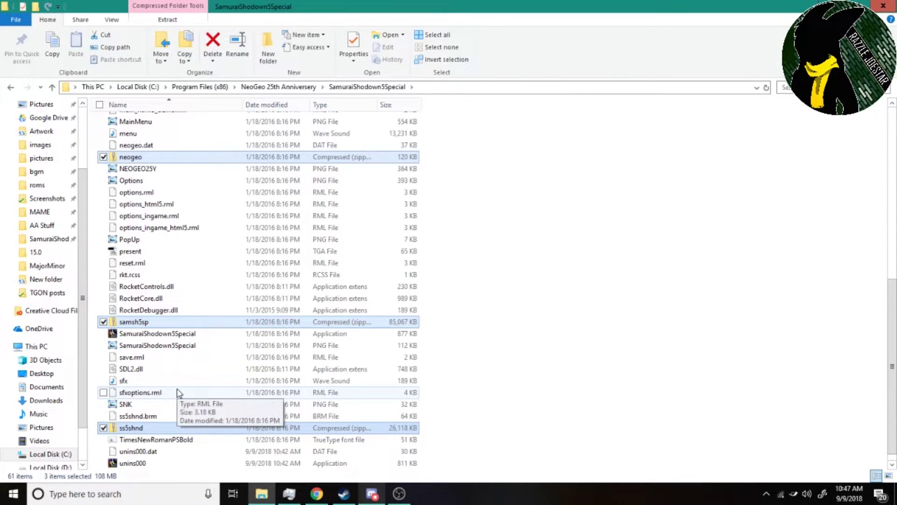
key("ctrl+c")
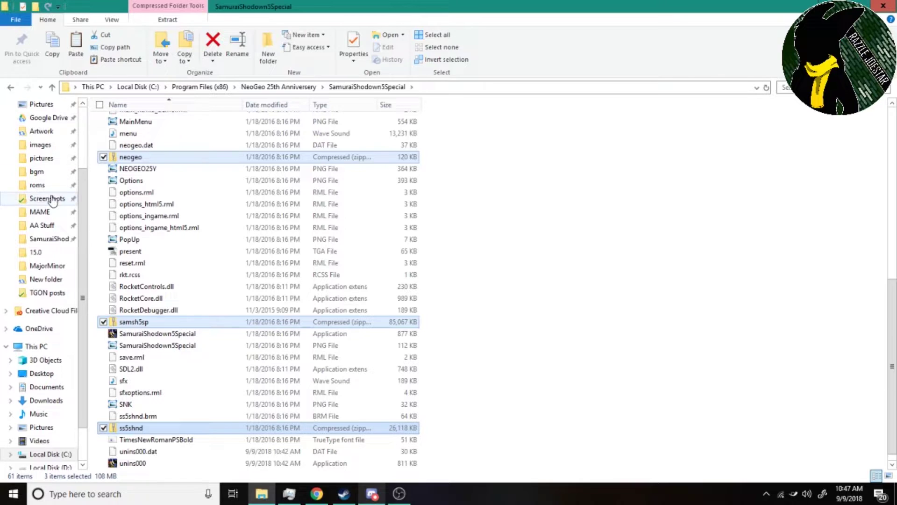
Paste the three copied archives into the roms folder inside the MAME folder
left_click(41, 213)
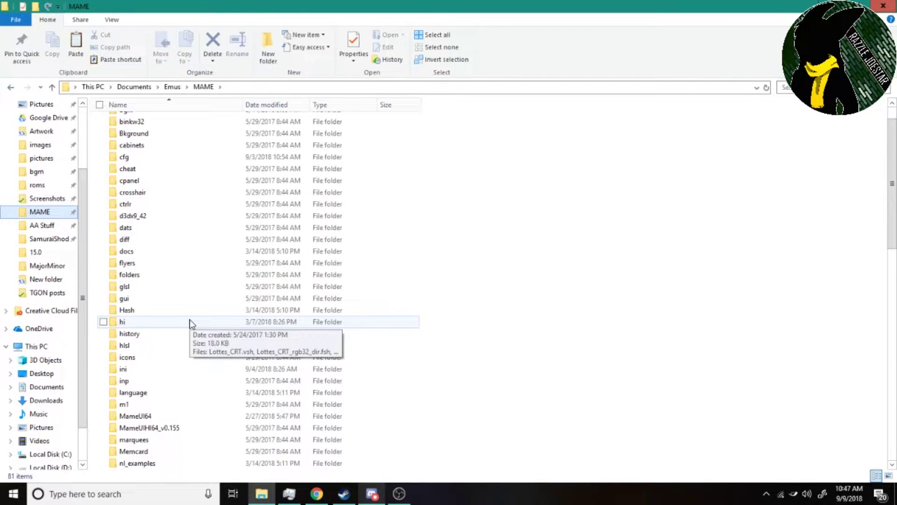
scroll(191, 323, "down", 4)
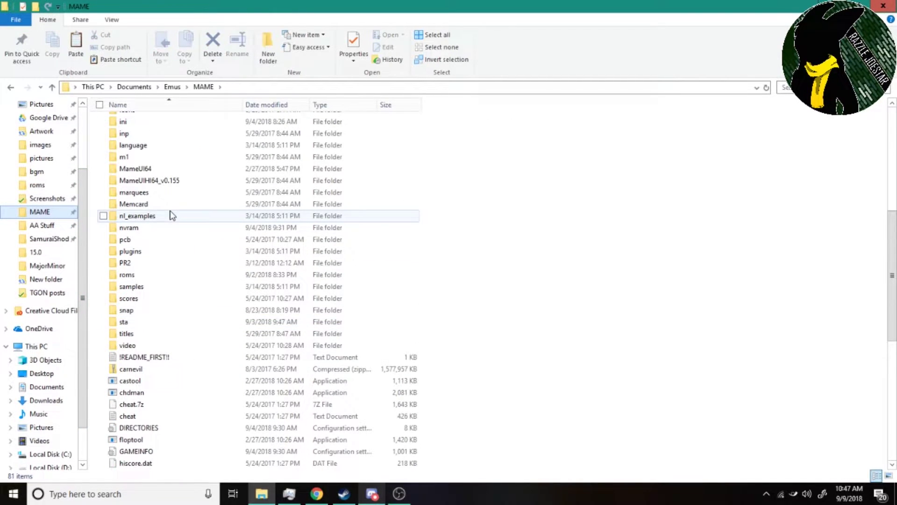
scroll(156, 336, "up", 1)
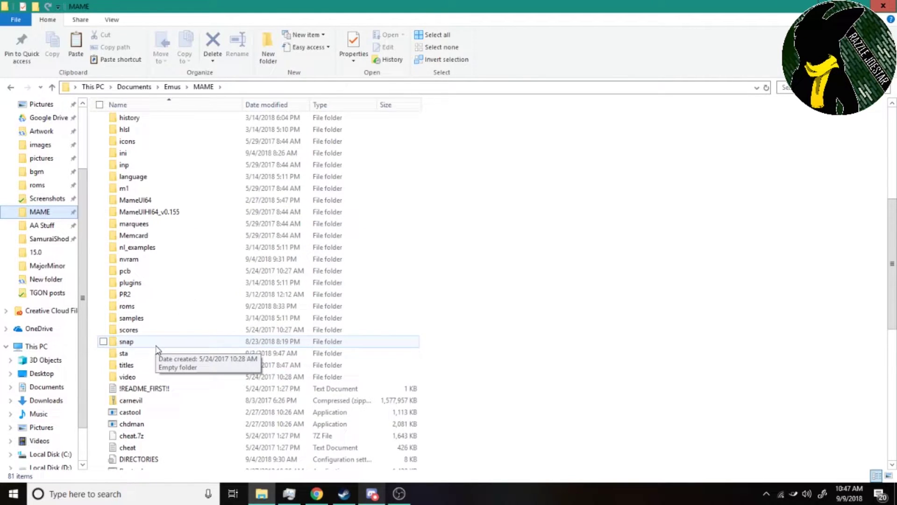
left_click(144, 311)
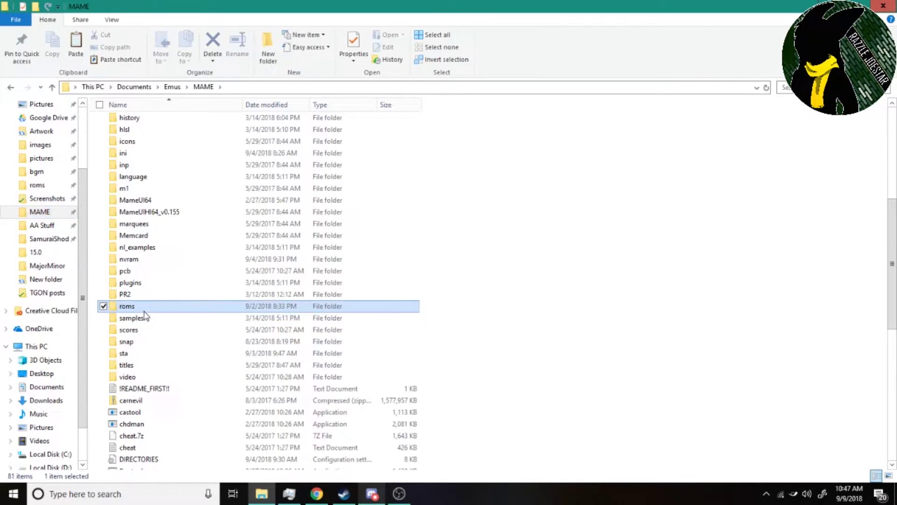
double_click(144, 310)
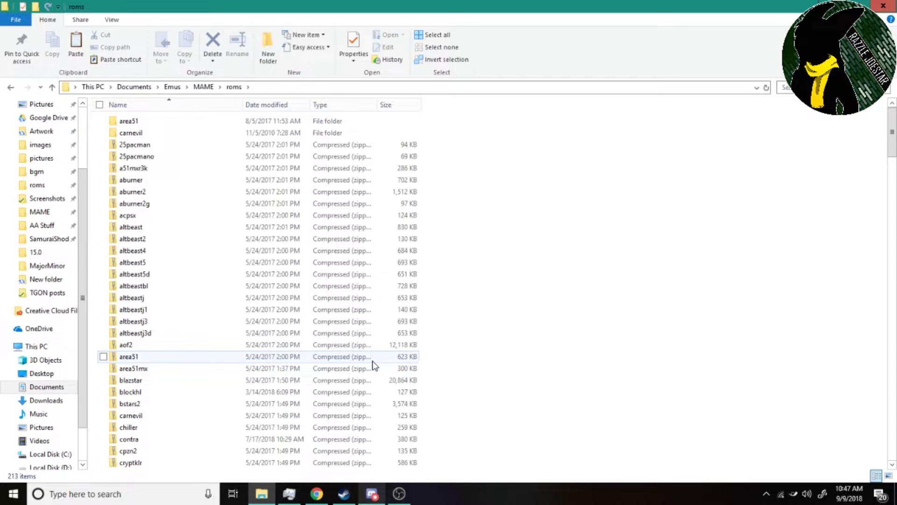
key("ctrl+v")
left_click(405, 156)
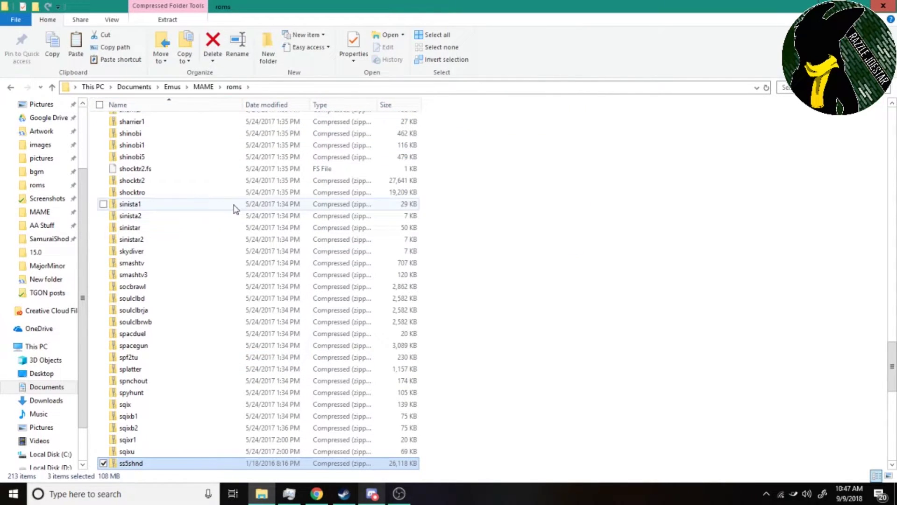
Return to the main MAME folder and launch the mameuifx64 application
left_click(201, 88)
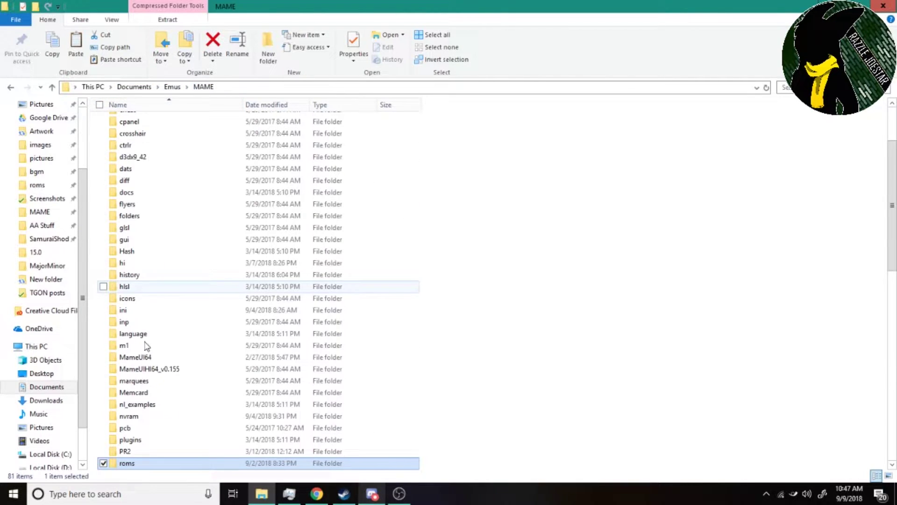
scroll(140, 356, "down", 6)
scroll(136, 369, "down", 2)
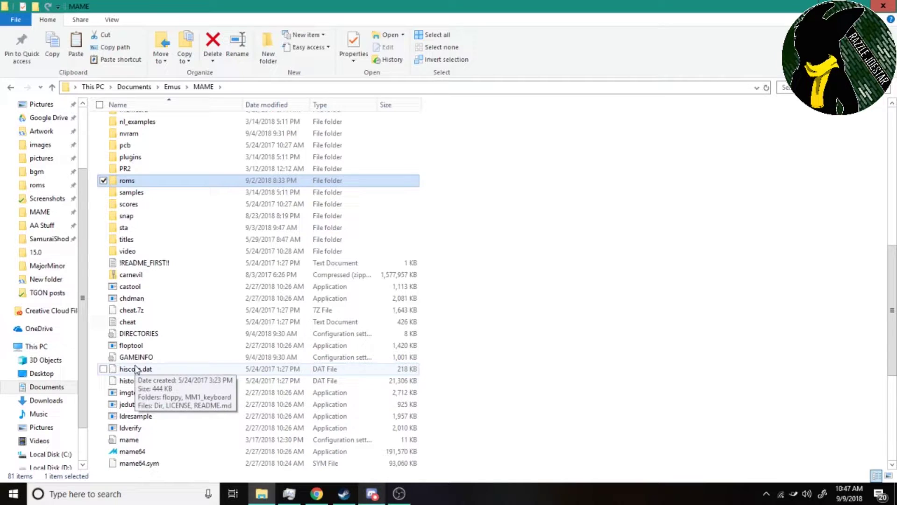
scroll(171, 427, "down", 1)
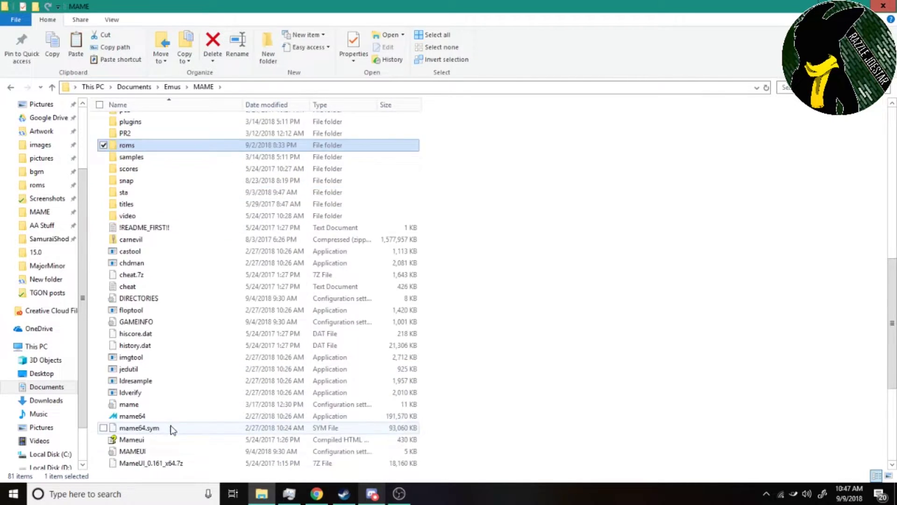
scroll(172, 429, "down", 5)
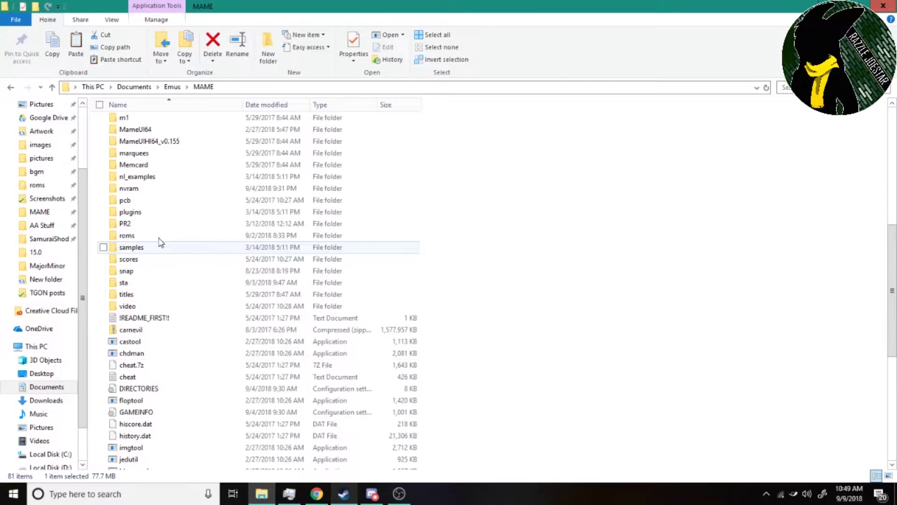
scroll(161, 242, "down", 8)
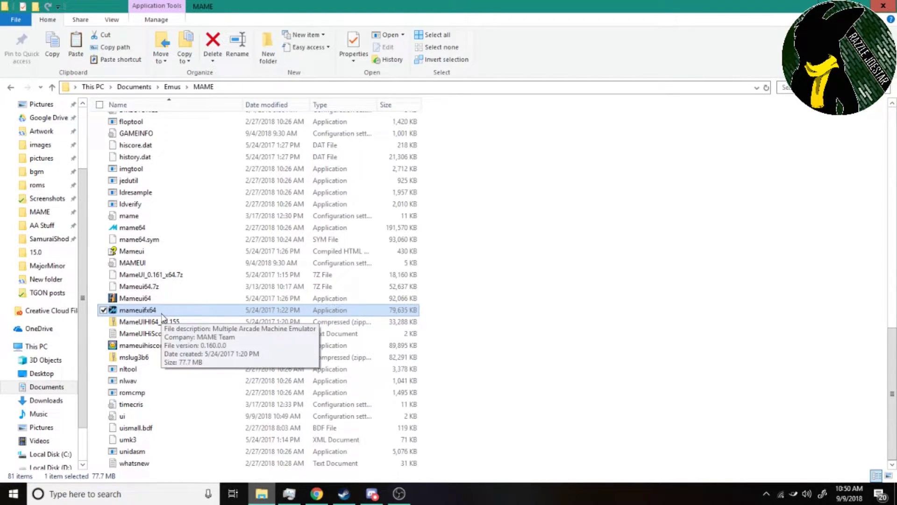
double_click(176, 309)
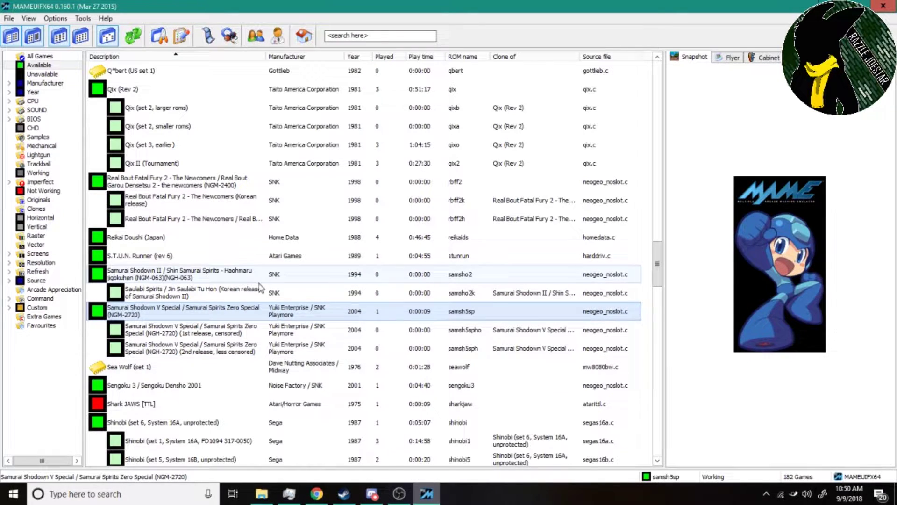
Open the properties of Samurai Shodown V Special (NGM-2720) from the list of available games
right_click(239, 316)
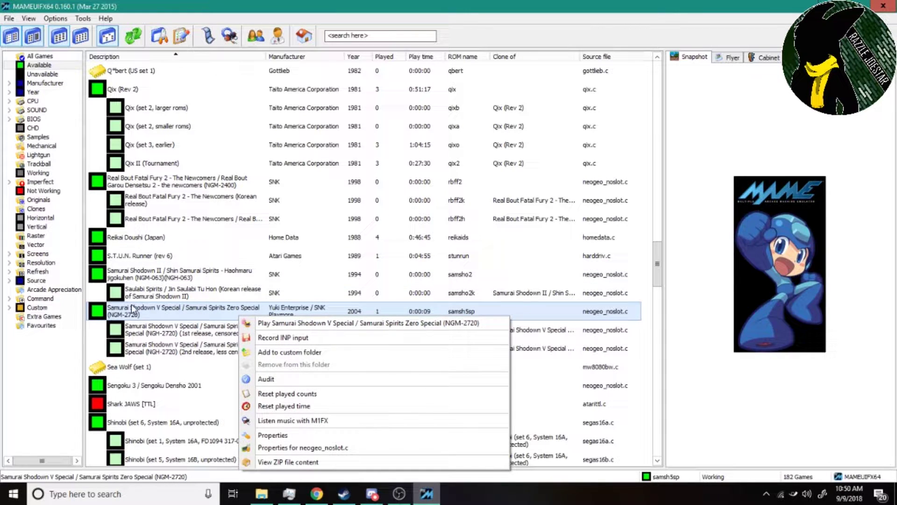
left_click(133, 309)
right_click(255, 317)
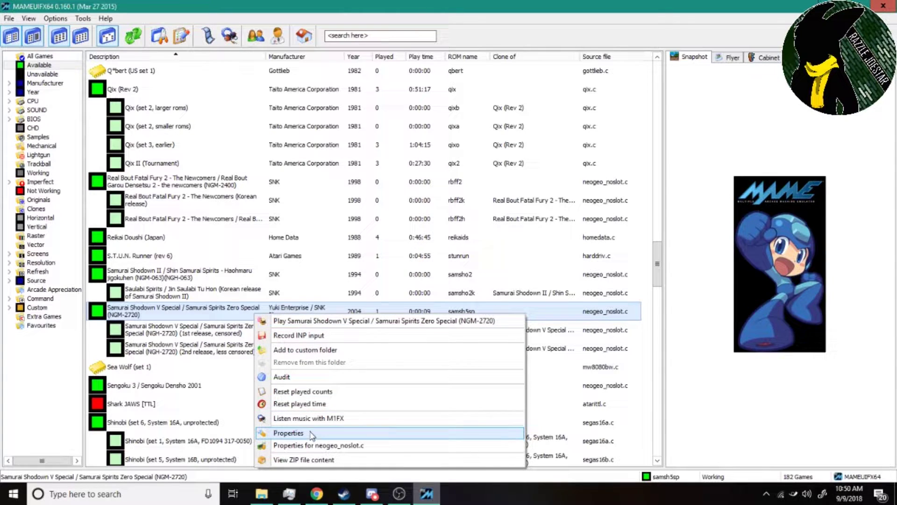
left_click(289, 432)
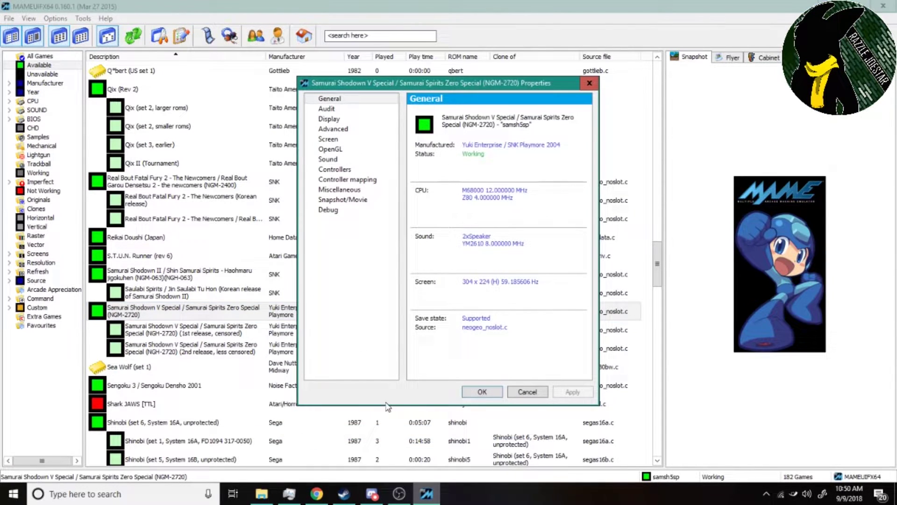
left_click(516, 395)
right_click(201, 316)
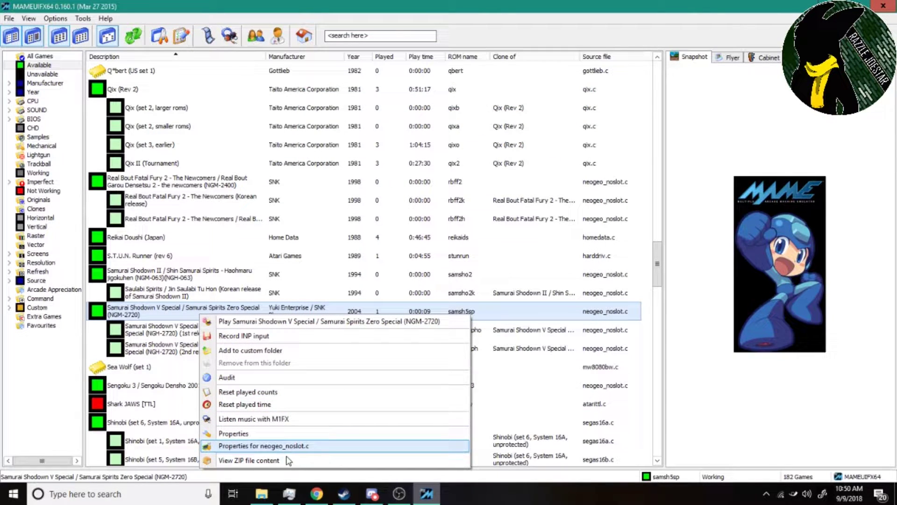
left_click(299, 446)
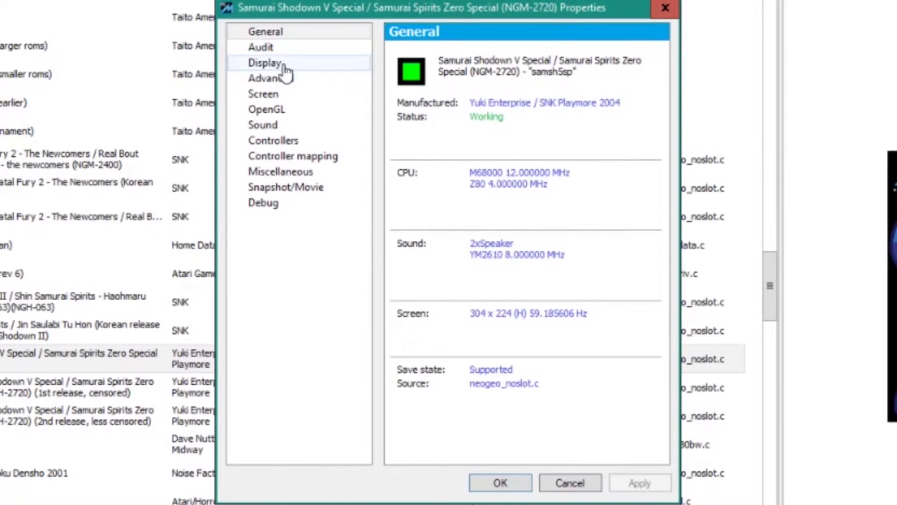
Look through the game's display and screen settings, then choose US MVS (Ver. 1) as the BIOS in the Miscellaneous settings and confirm
left_click(283, 50)
left_click(285, 64)
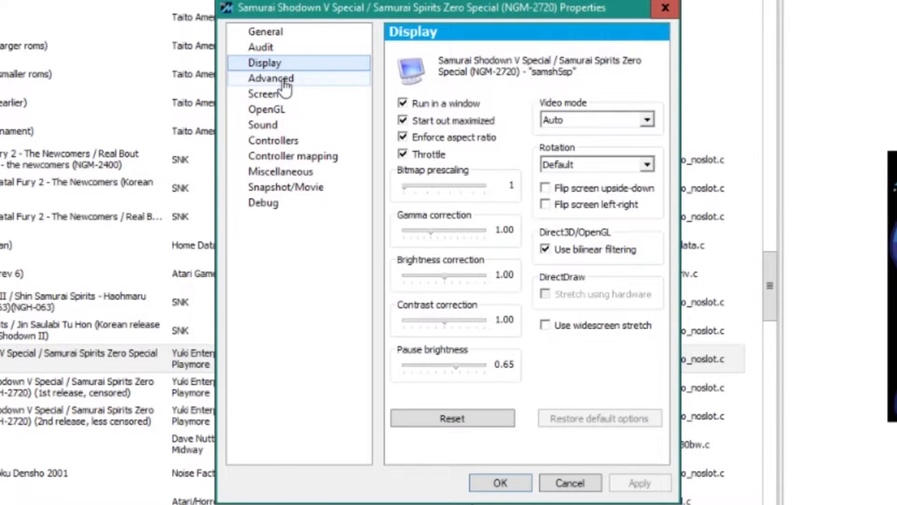
left_click(284, 83)
left_click(283, 98)
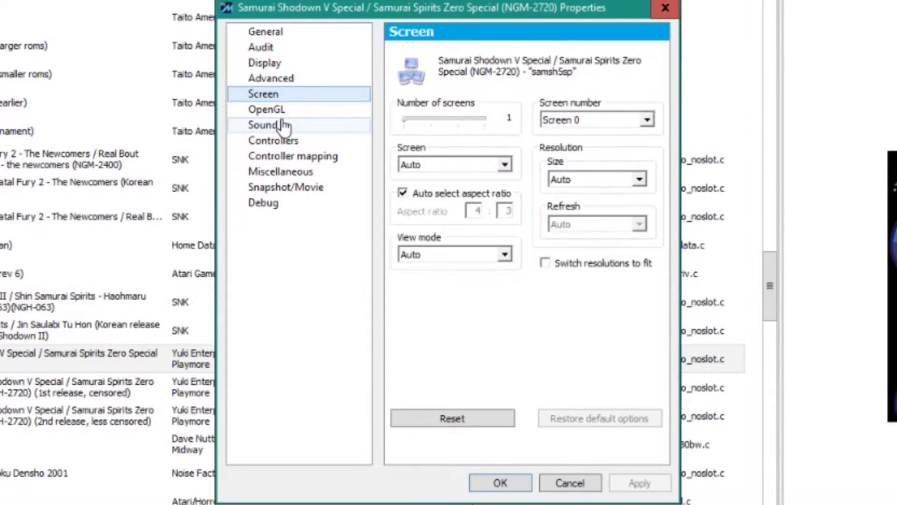
left_click(284, 177)
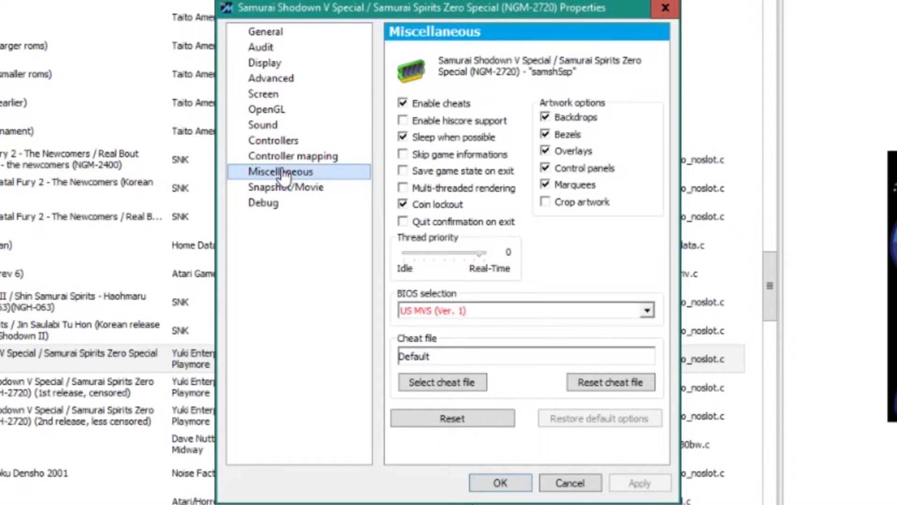
left_click(619, 312)
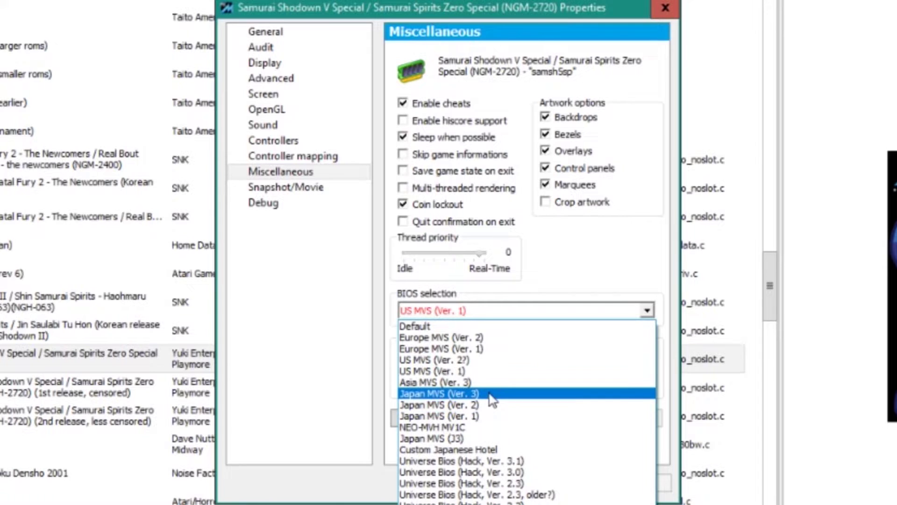
left_click(456, 371)
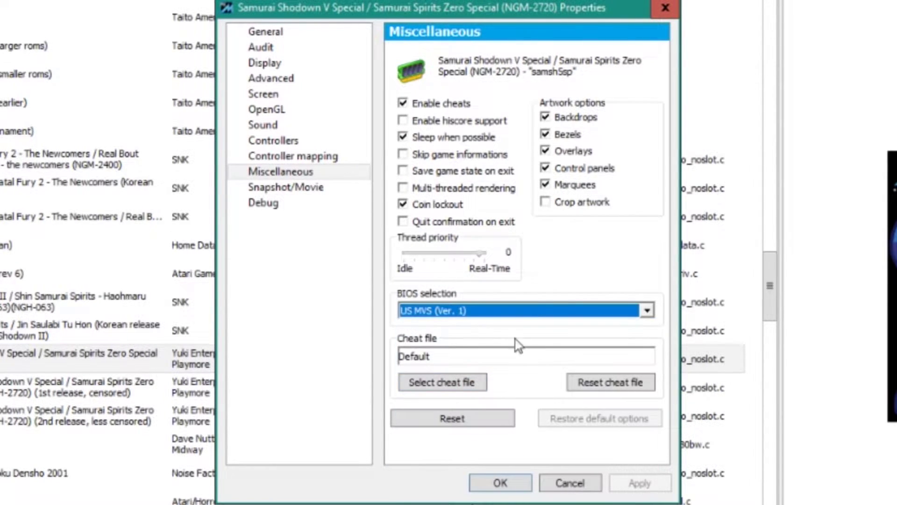
left_click(486, 485)
Start Samurai Shodown V Special in MAME and bring up the emulator's in-game configuration menu
double_click(190, 328)
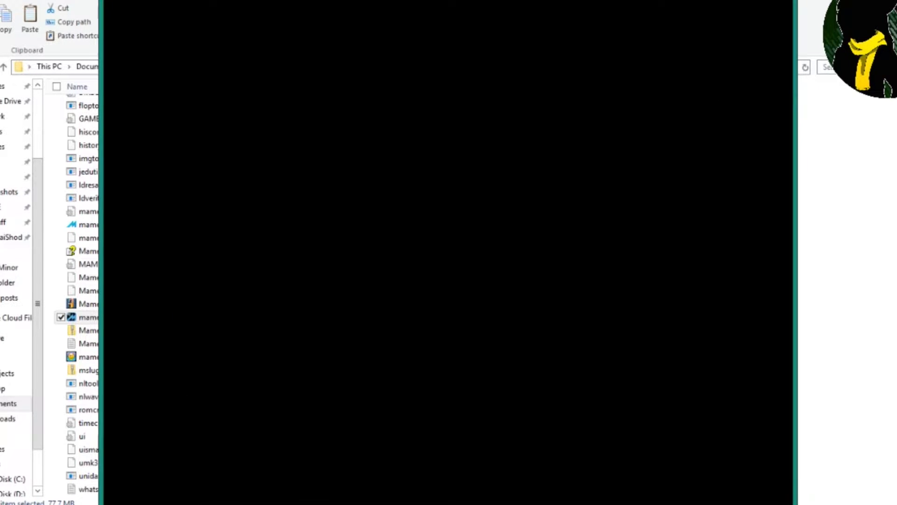
key("Tab")
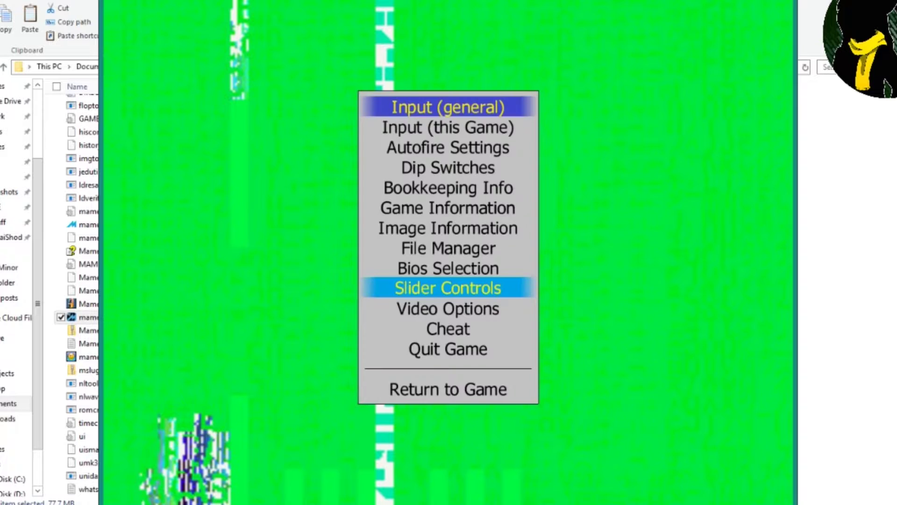
key("Tab")
key("Tab")
key("Tab")
key("Tab")
key("Tab")
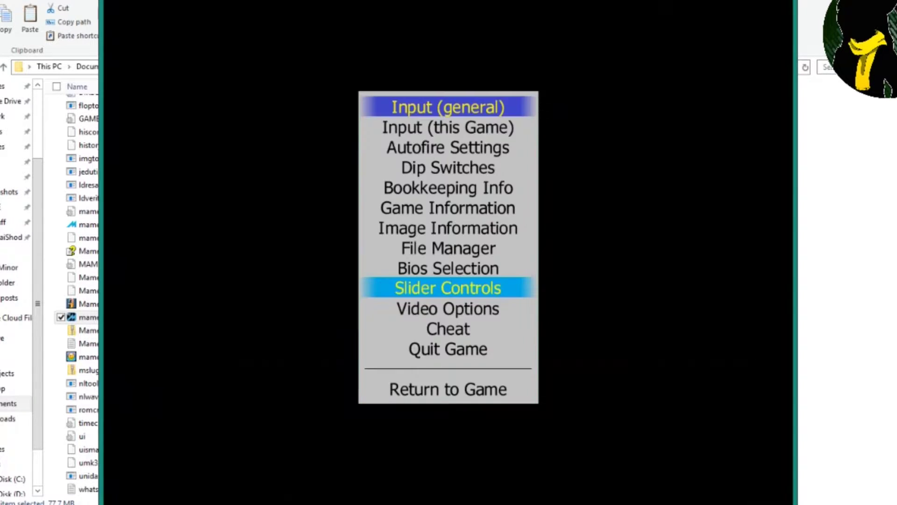
key("Tab")
key("Tab")
key("Tab")
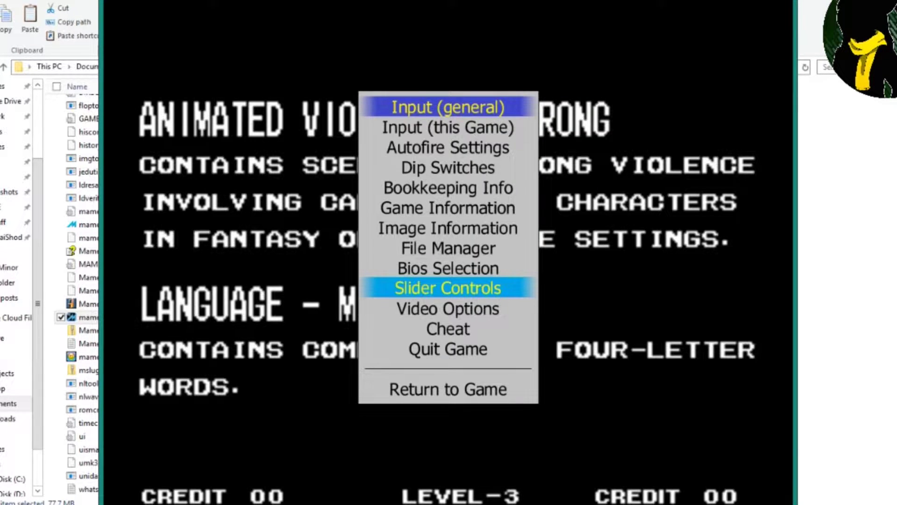
key("Tab")
key("Tab")
key("Down")
key("Down")
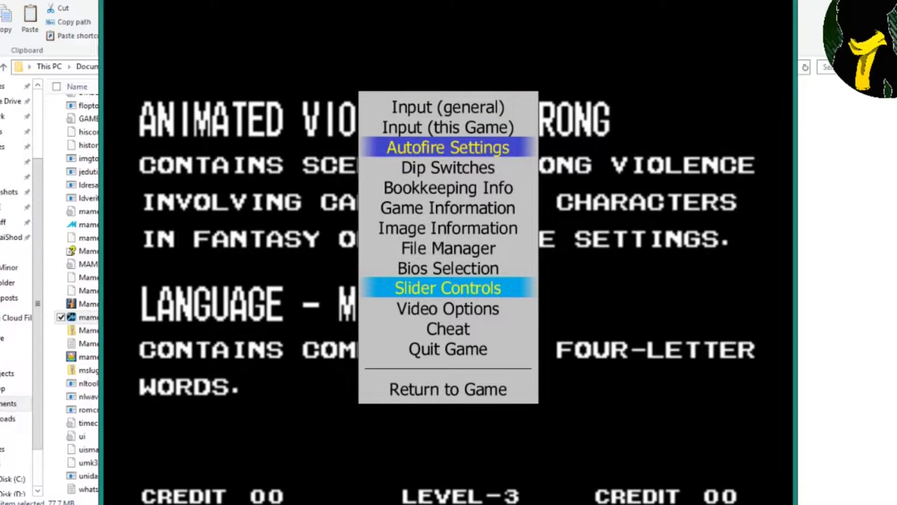
key("Up")
key("Down")
key("Down")
key("Down")
key("Up")
key("Up")
key("Up")
key("Down")
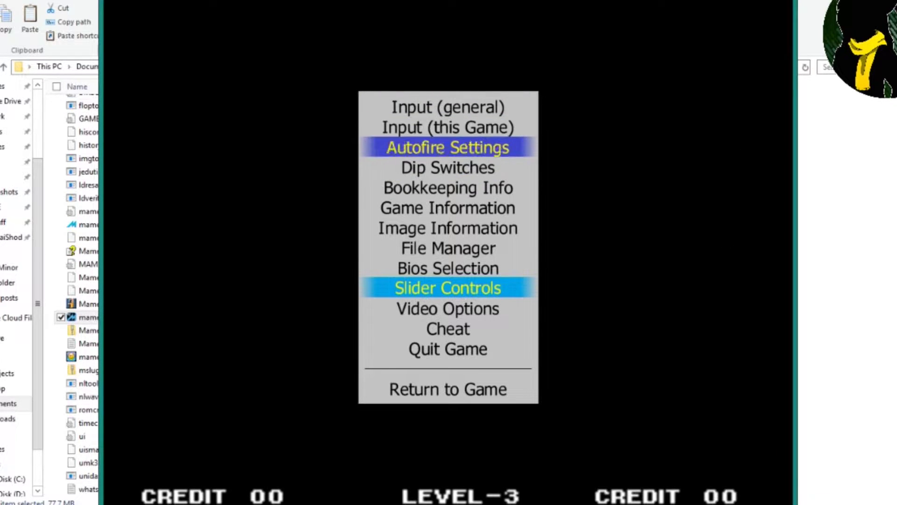
key("Down")
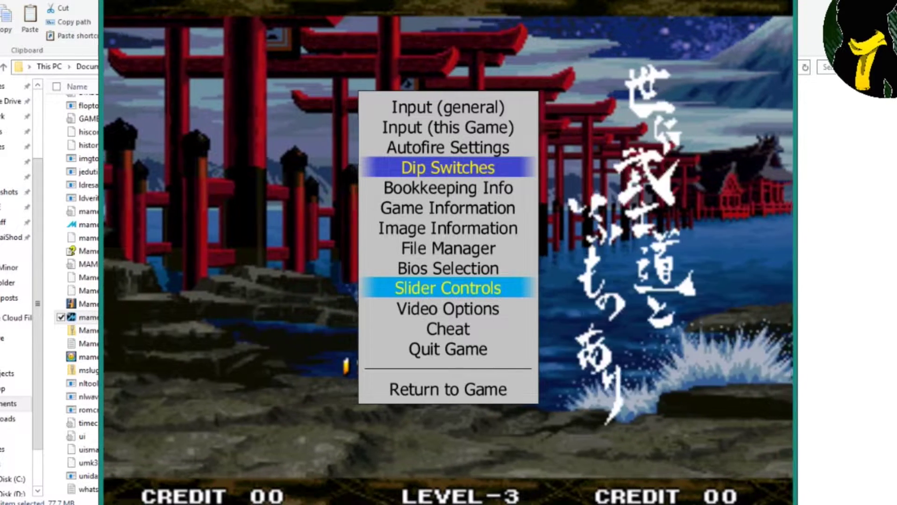
key("Down")
key("Up")
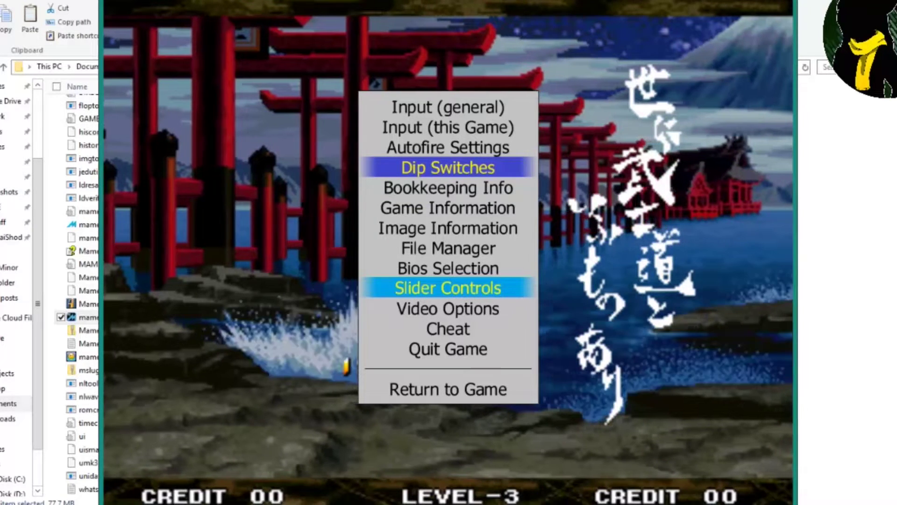
key("Up")
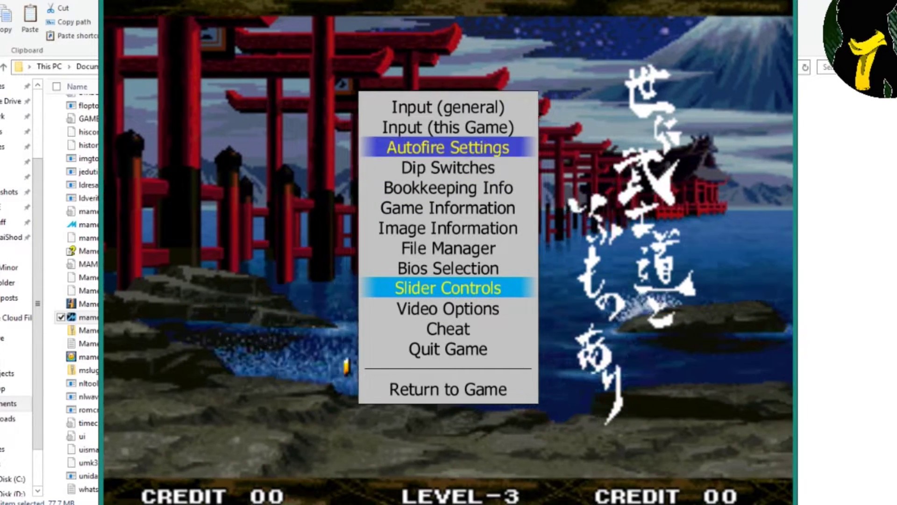
In this game's input settings, assign 1 Player Start to Joy 1 Button 9 and Coin 1 to Joy 1 Button 8
key("Down")
key("Up")
key("Up")
key("Return")
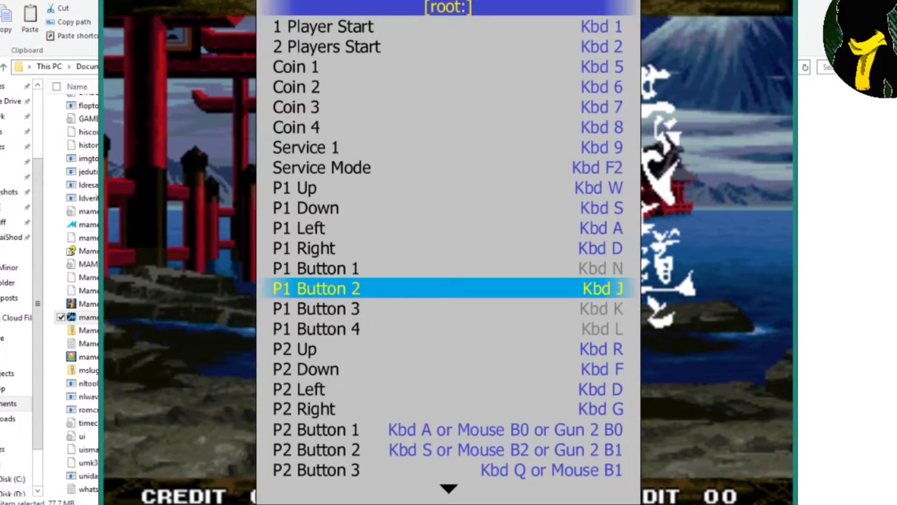
key("Down")
key("Down")
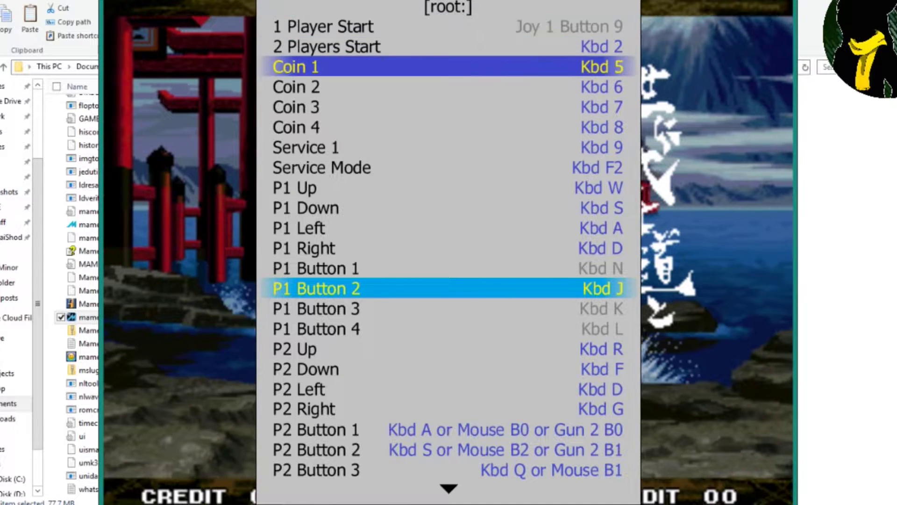
Map player 1's Up, Down, Left and Right controls to the matching Joy 1 directions
key("Down")
key("Down")
key("Down")
key("Down")
key("Down")
key("Down")
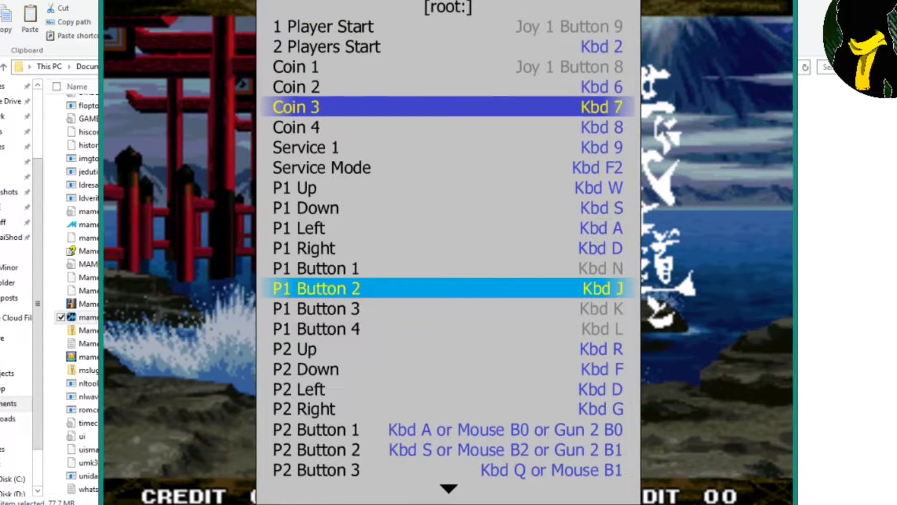
key("Down")
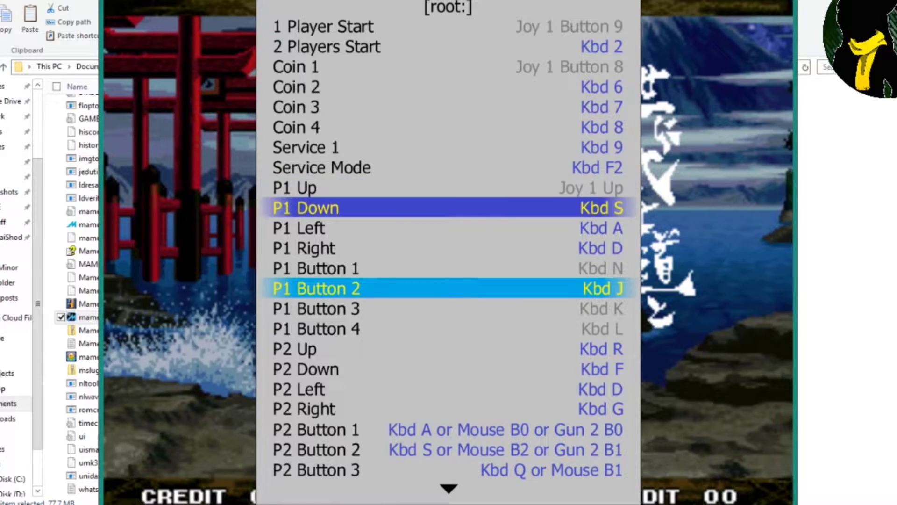
key("Down")
key("Return")
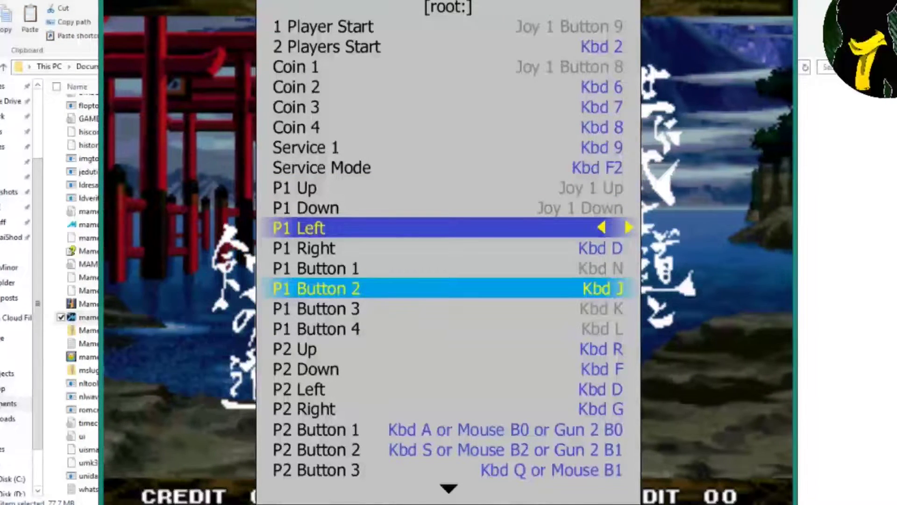
key("Down")
key("Down")
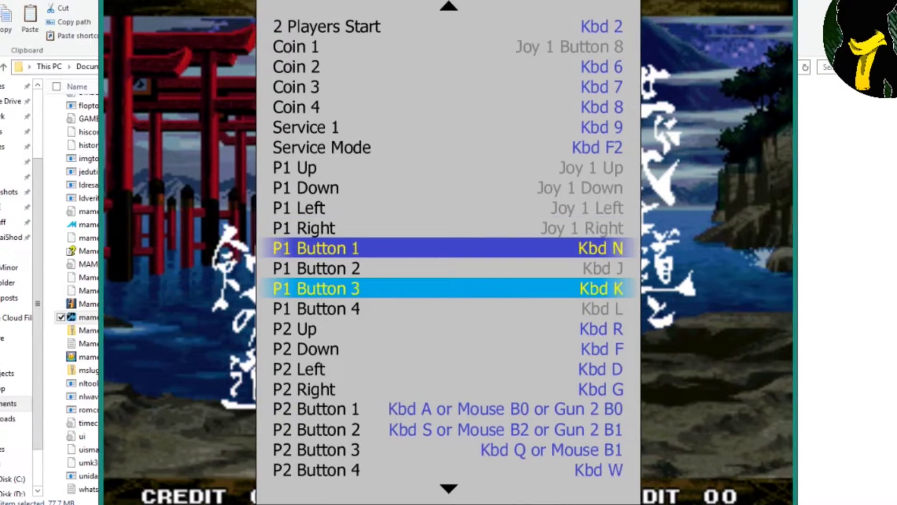
Map P1 Buttons 1, 2 and 3 to Joy 1 Buttons 0, 3 and 5, reassign P1 Button 4, and return to the game
key("Down")
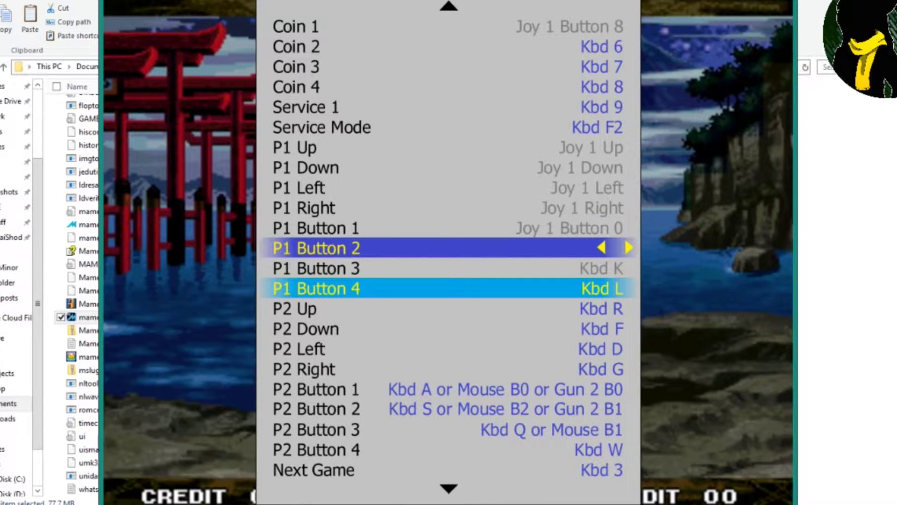
key("Down")
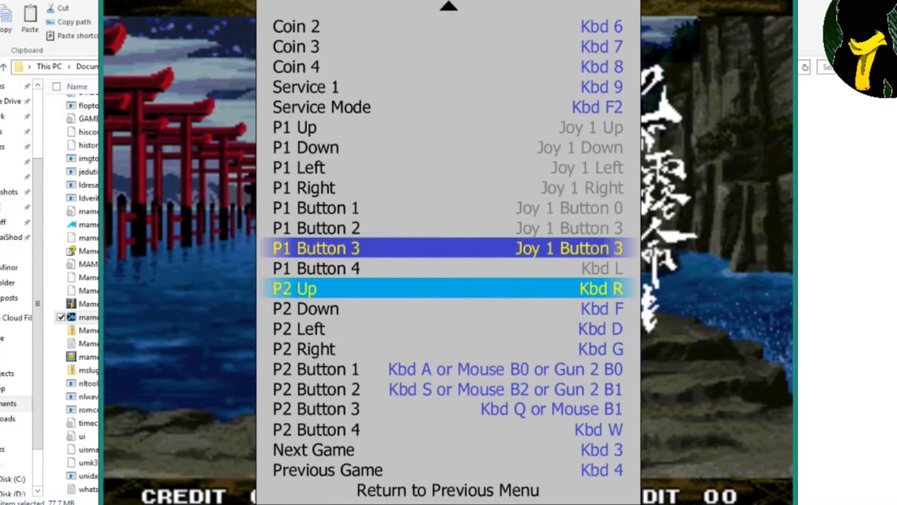
key("Delete")
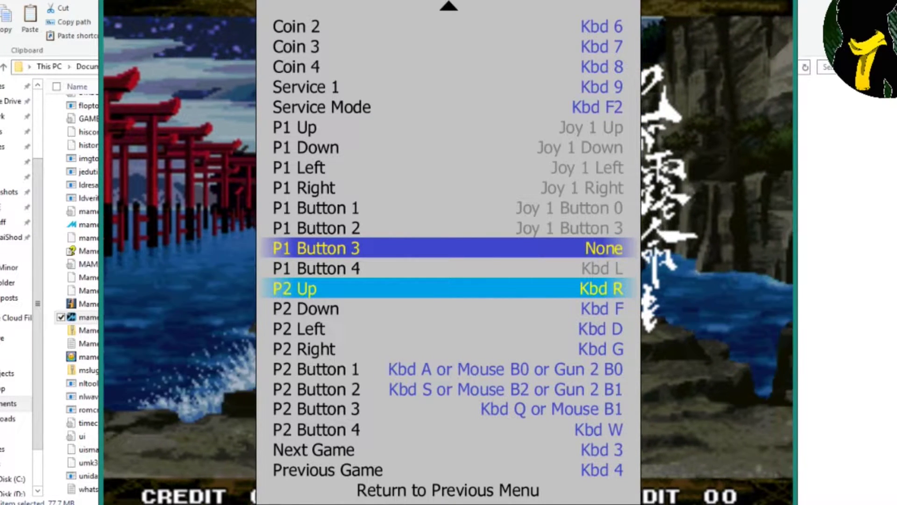
key("Down")
key("Return")
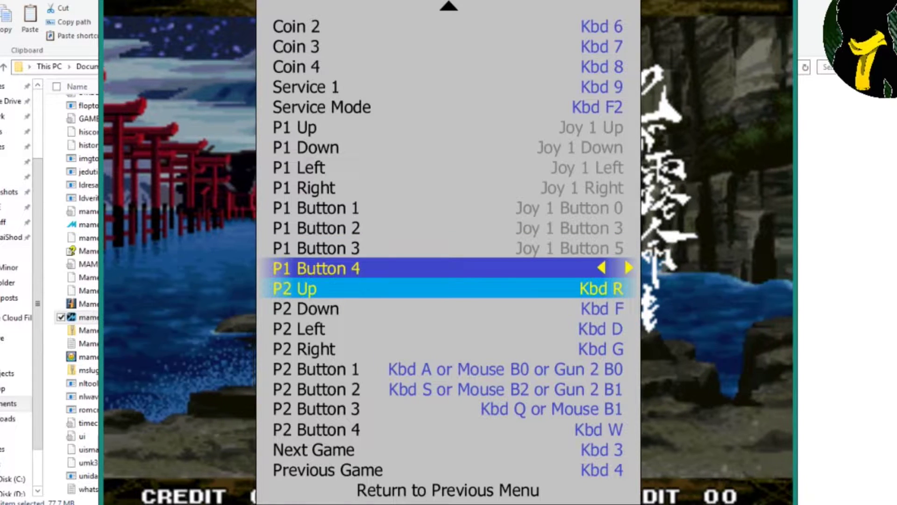
key("Tab")
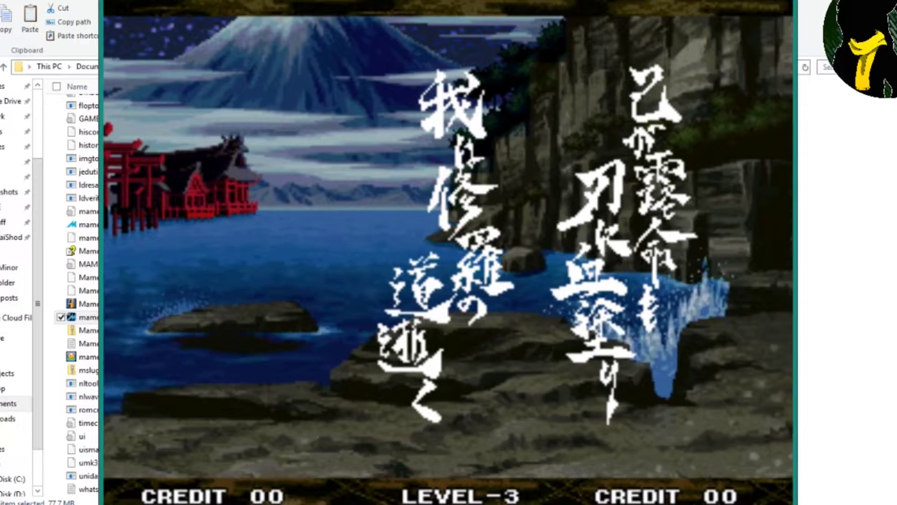
Insert six credits for player 1 and start a one-player game
key("5")
key("5")
key("5")
key("5")
key("5")
key("5")
key("1")
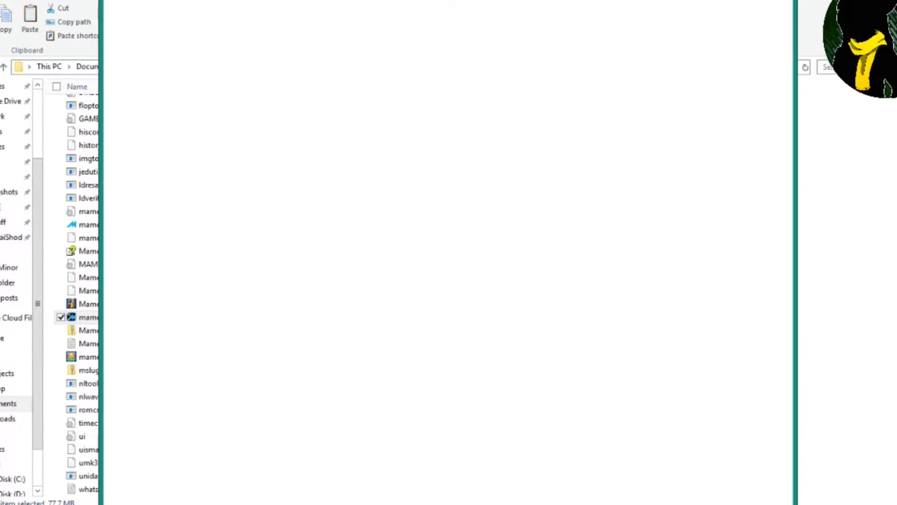
Choose Haohmaru on the character select screen and try the mapped controls in the fight against Yunfei
key("Right")
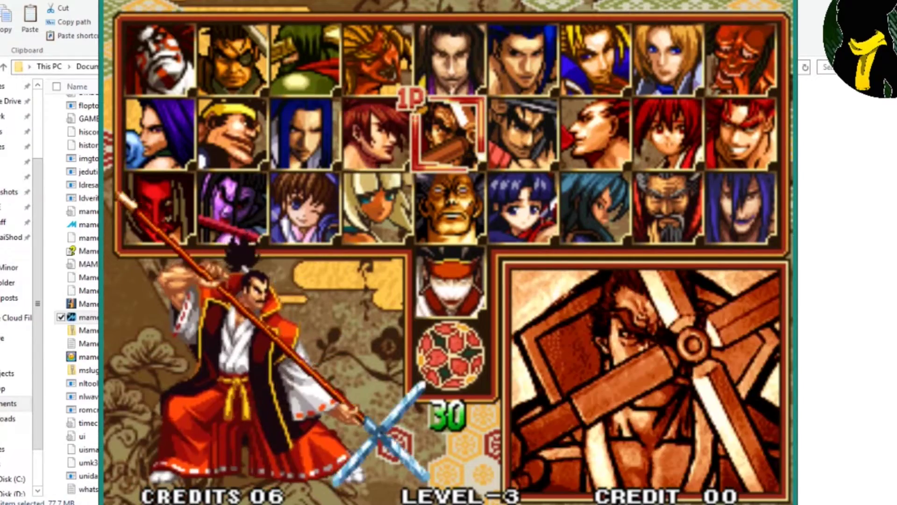
key("Right")
key("ctrl")
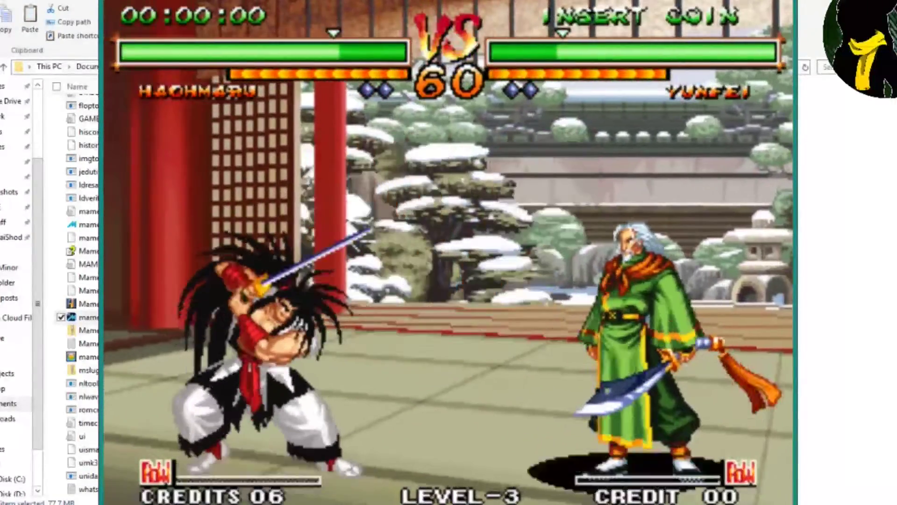
key("Up+Right")
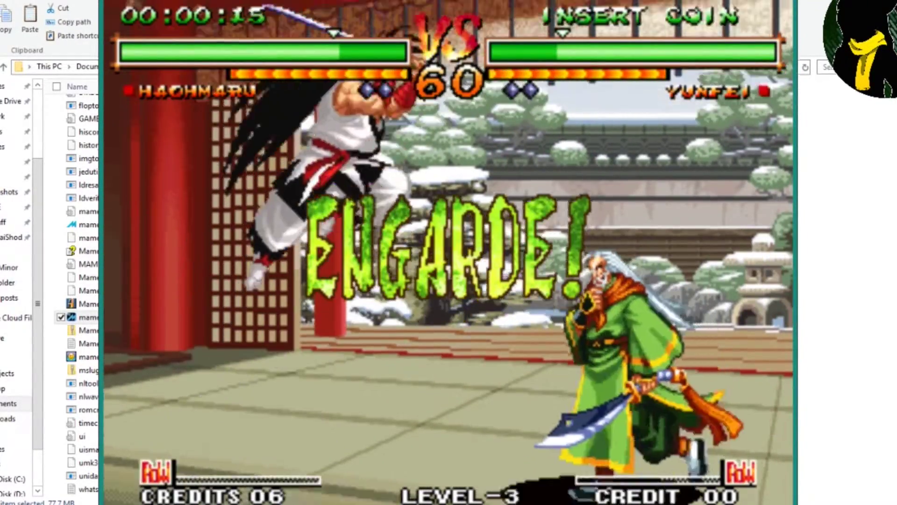
key("ctrl+alt")
key("ctrl+alt")
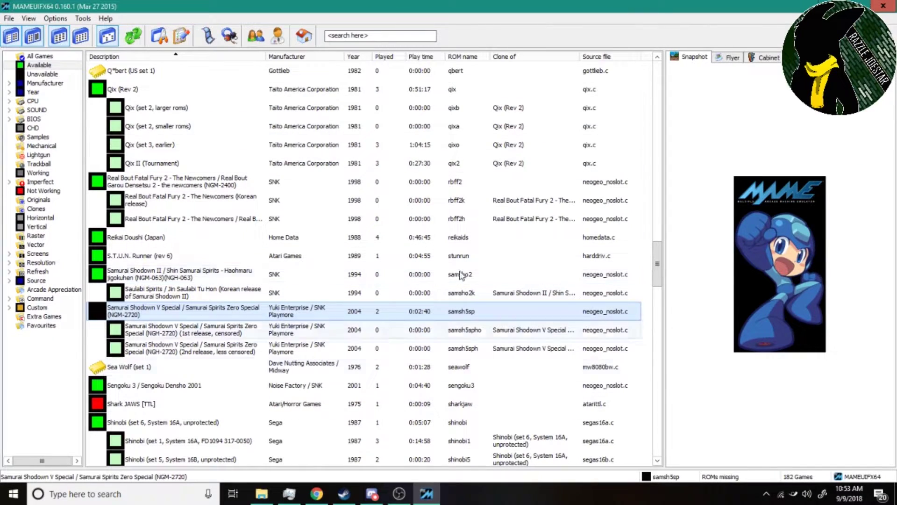
Launch Metal Slug X - Super Vehicle-001 from the list of available games
scroll(164, 358, "up", 15)
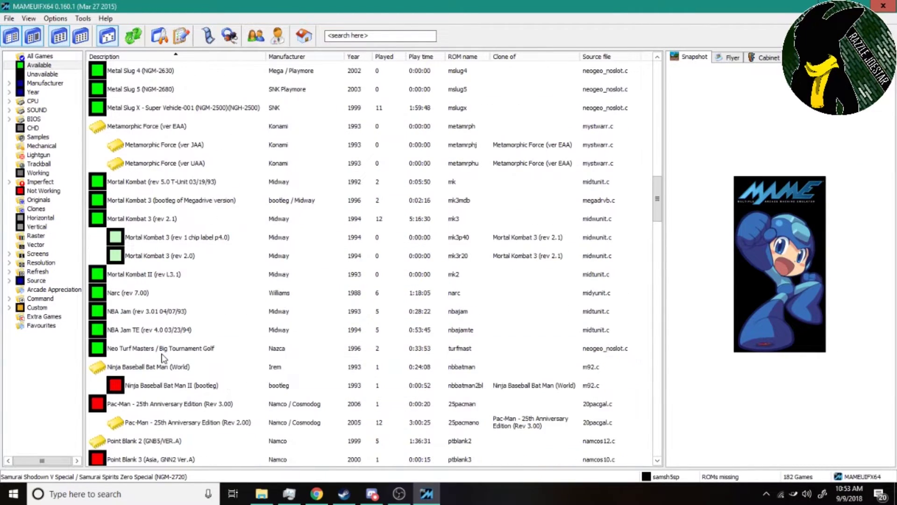
double_click(226, 109)
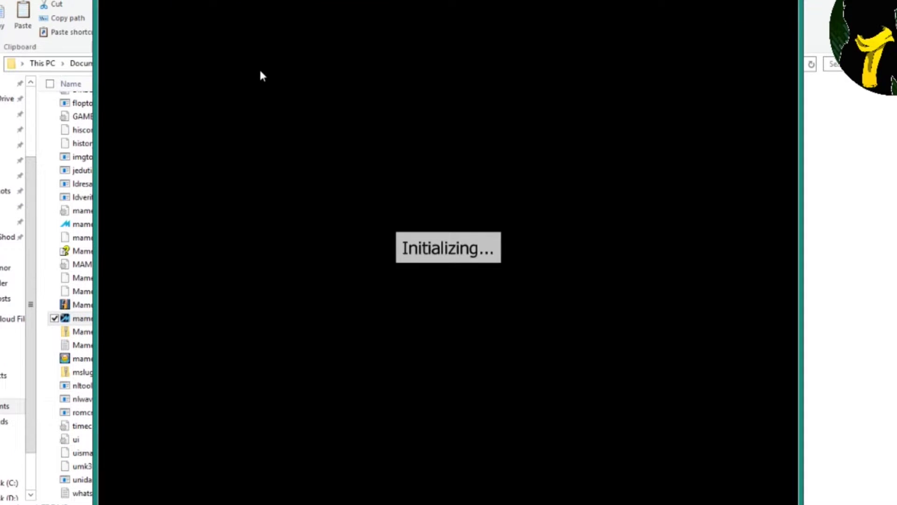
key("Return")
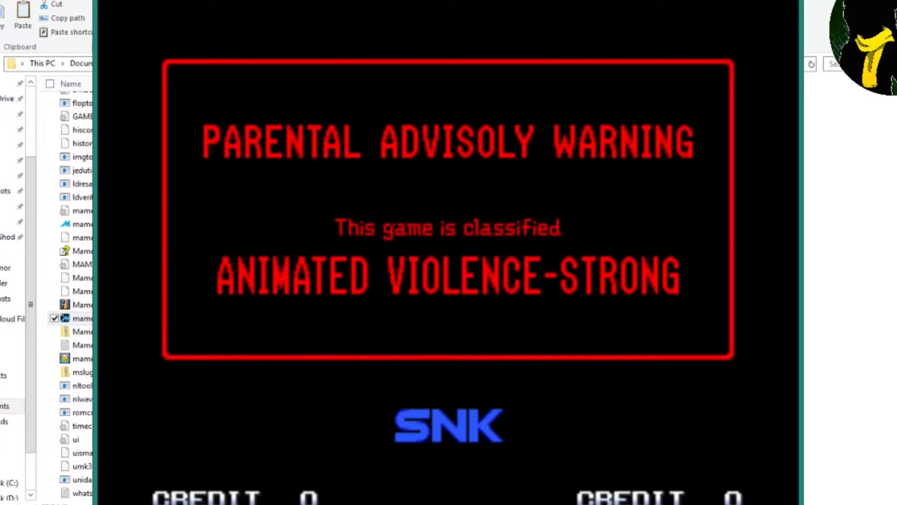
In Metal Slug X's own input settings, set 1 Player Start to Joy 1 Button 9 and Coin 1 to Joy 1 Button 12
key("Tab")
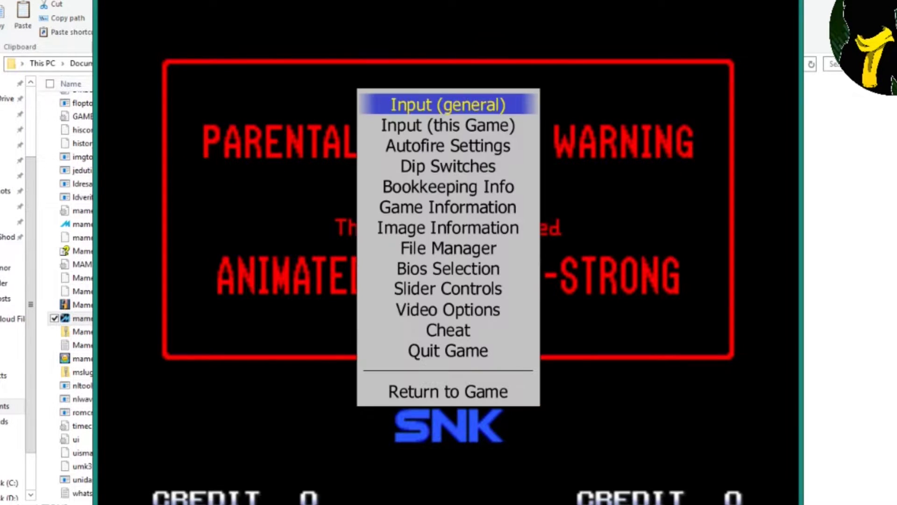
key("Down")
key("Return")
key("Down")
key("Return")
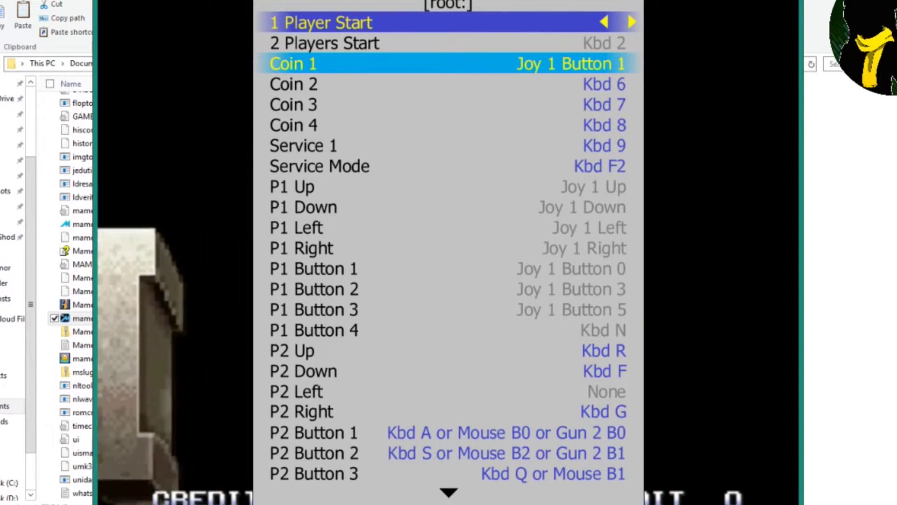
key("Down")
key("Down")
key("Return")
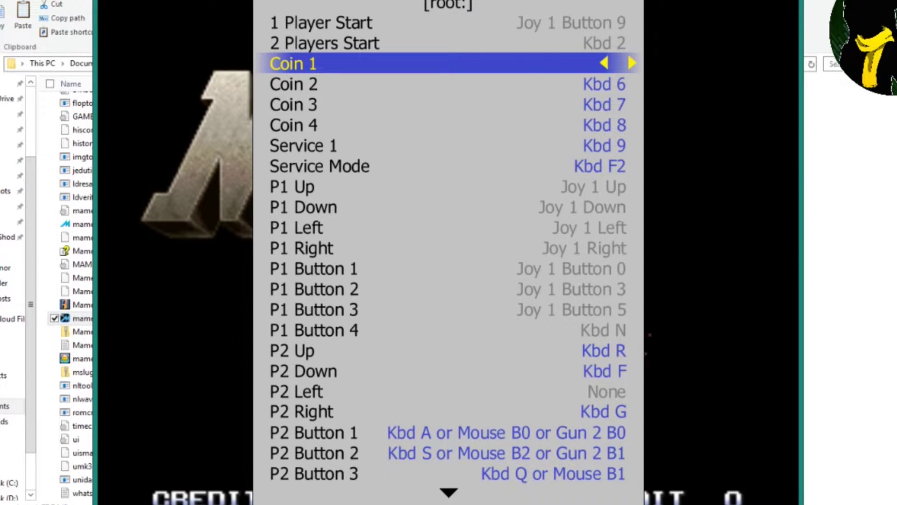
Assign player 1's four movement directions in Metal Slug X to Joy 1 Up, Down, Left and Right
key("Down")
key("Down")
key("Down")
key("Down")
key("Down")
key("Down")
key("Return")
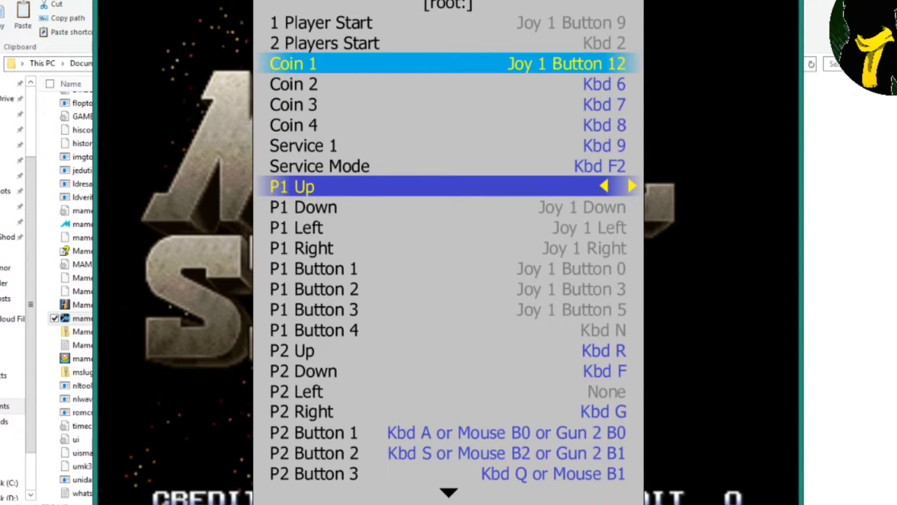
key("Down")
key("Down")
key("Return")
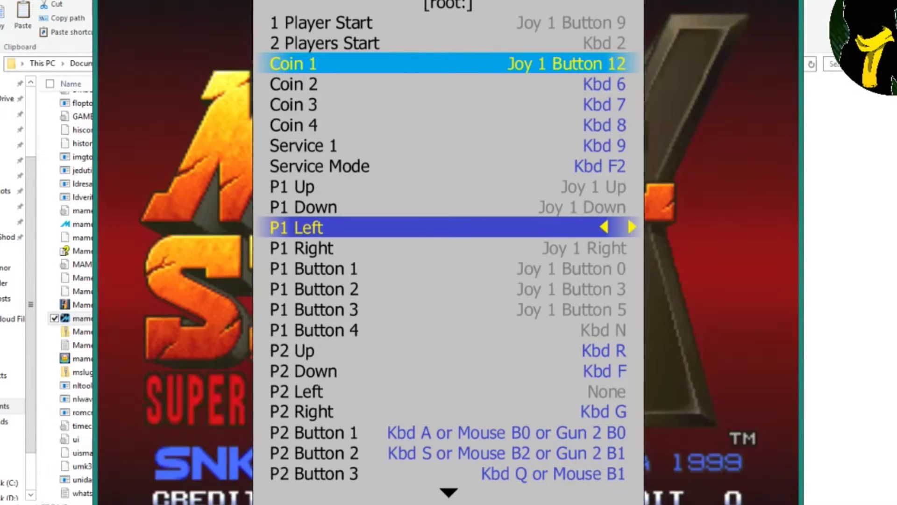
key("Down")
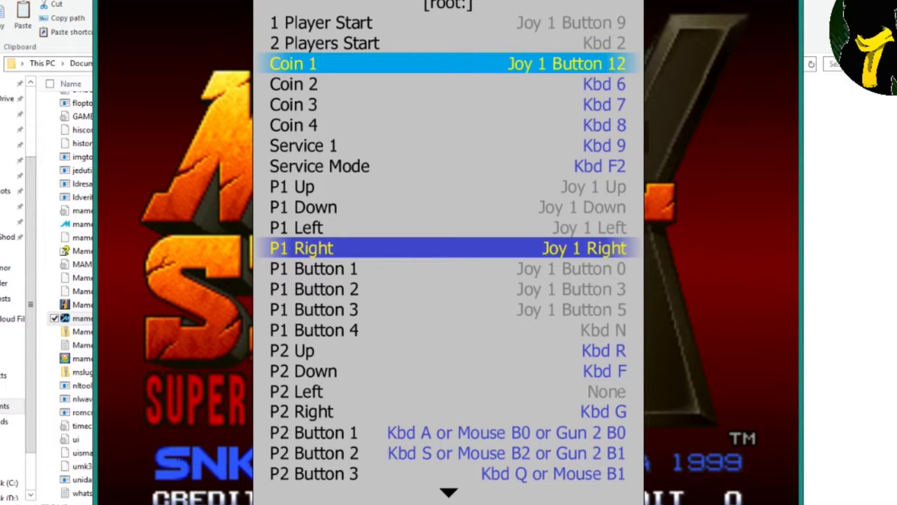
Assign P1 Buttons 1, 2, 3 and 4 in Metal Slug X to Joy 1 Buttons 0, 3, 5 and 4
key("Down")
key("Return")
key("Down")
key("Return")
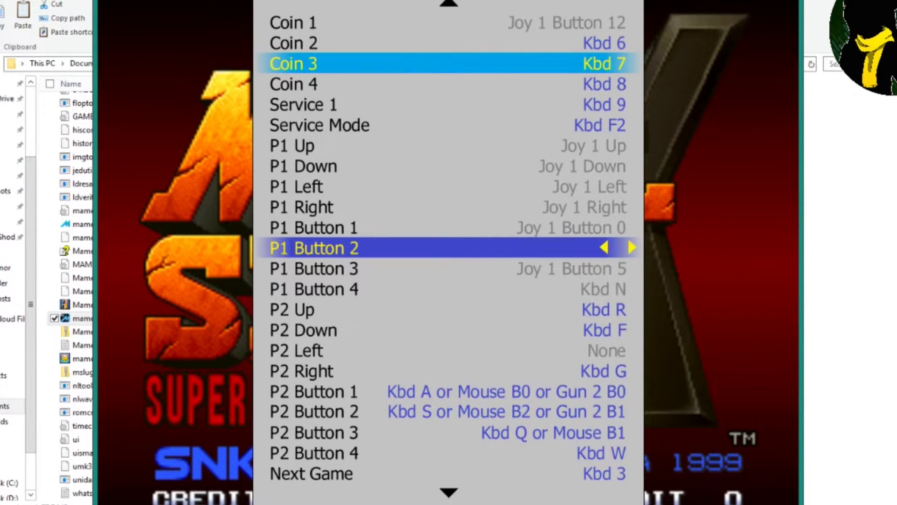
key("Down")
key("Return")
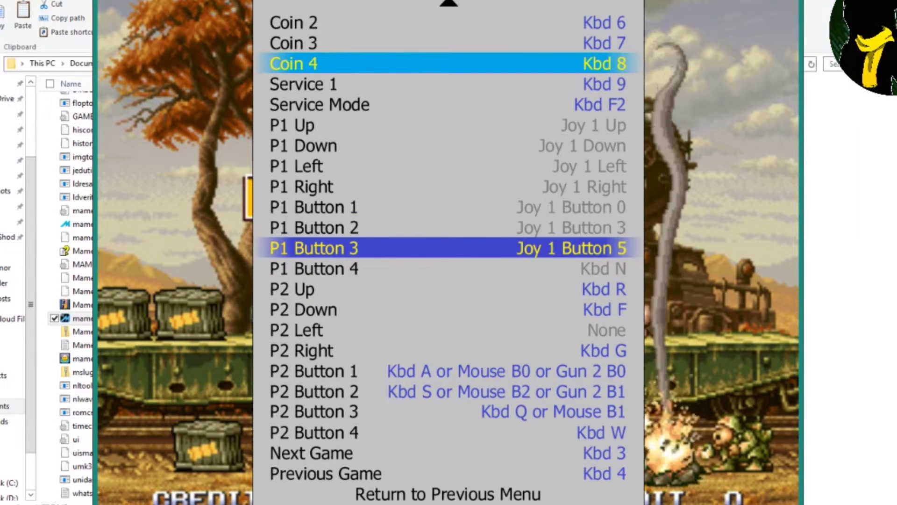
key("Down")
key("Return")
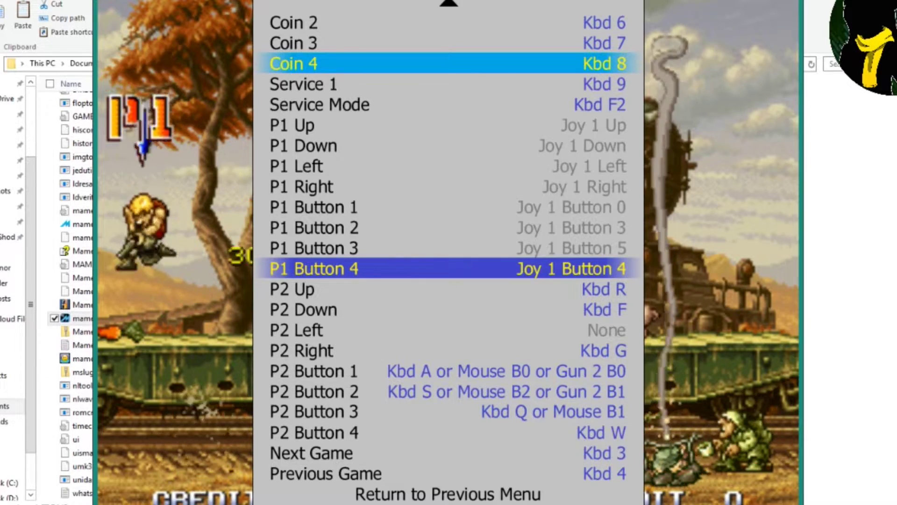
Close the configuration menus to return to Metal Slug X and insert a coin for player 1
key("Escape")
key("Escape")
key("5")
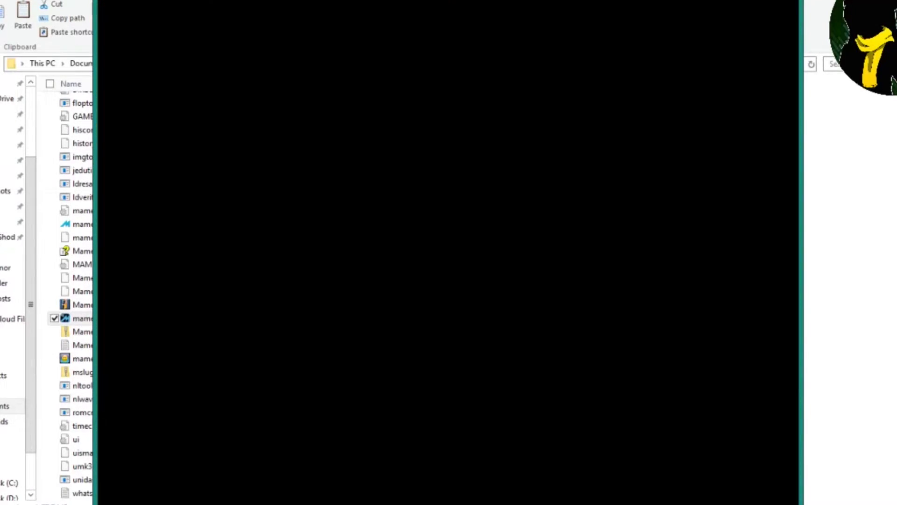
key("1")
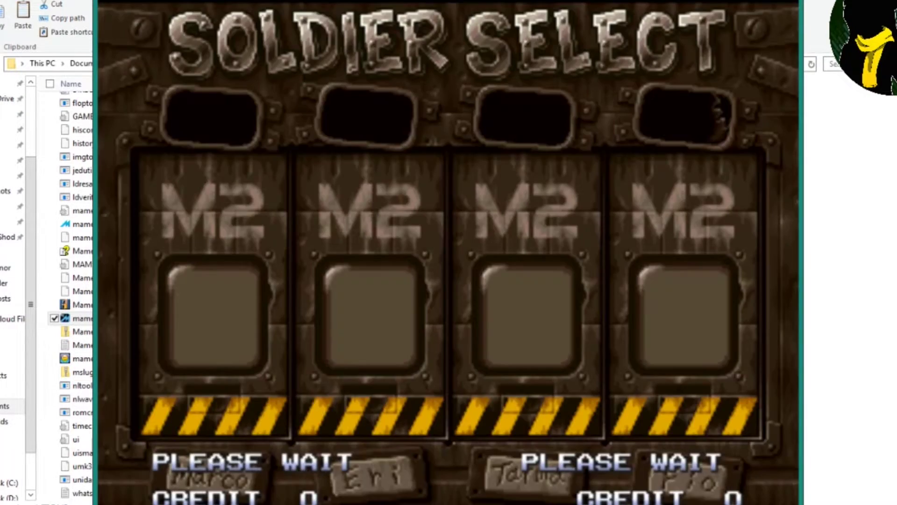
key("Left")
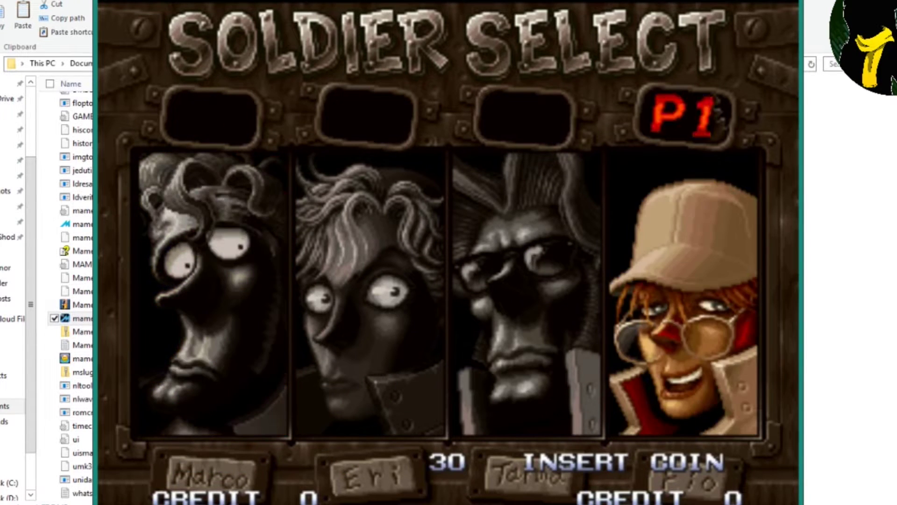
key("ctrl")
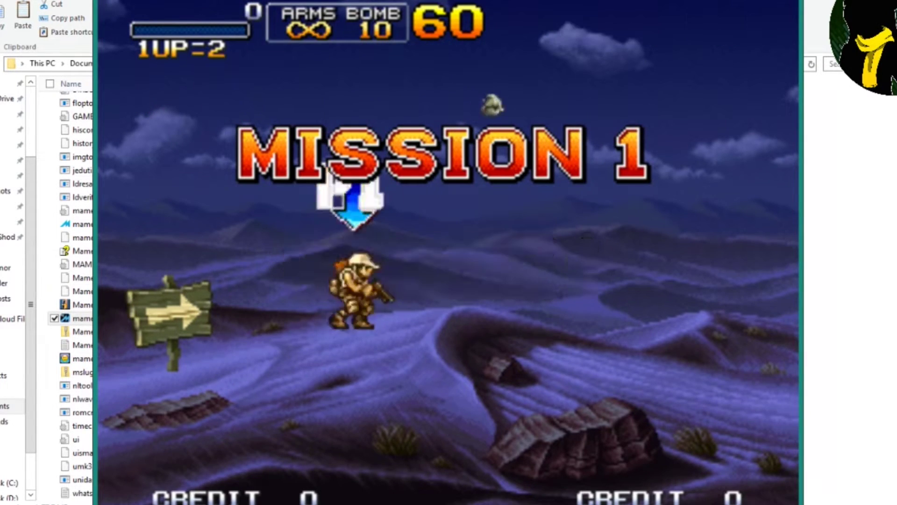
key("Right")
key("space")
key("alt")
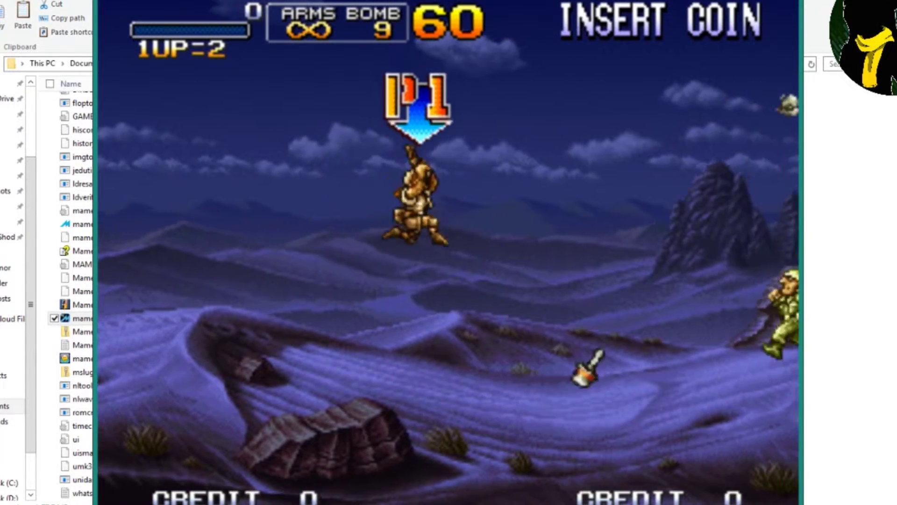
key("Right")
key("ctrl")
key("alt")
key("ctrl")
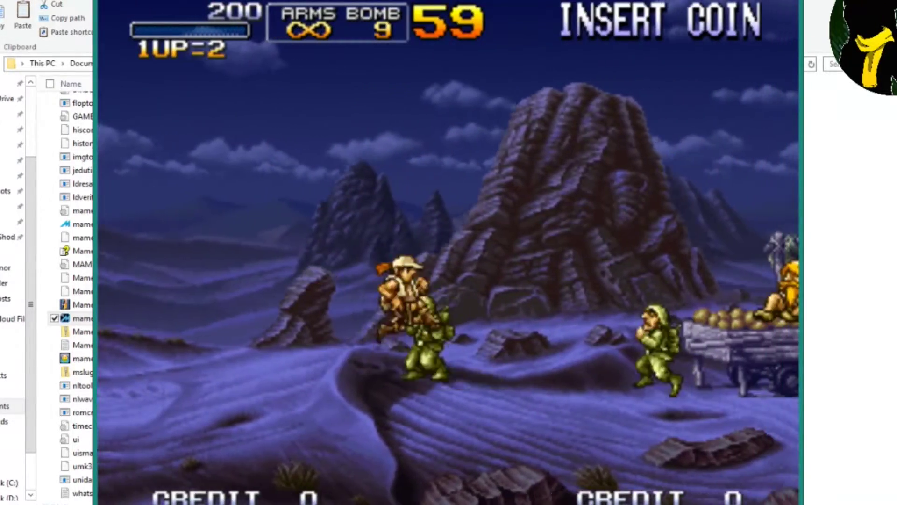
key("Right")
key("Down")
key("ctrl")
key("ctrl")
key("alt")
key("Up")
key("ctrl")
key("Left")
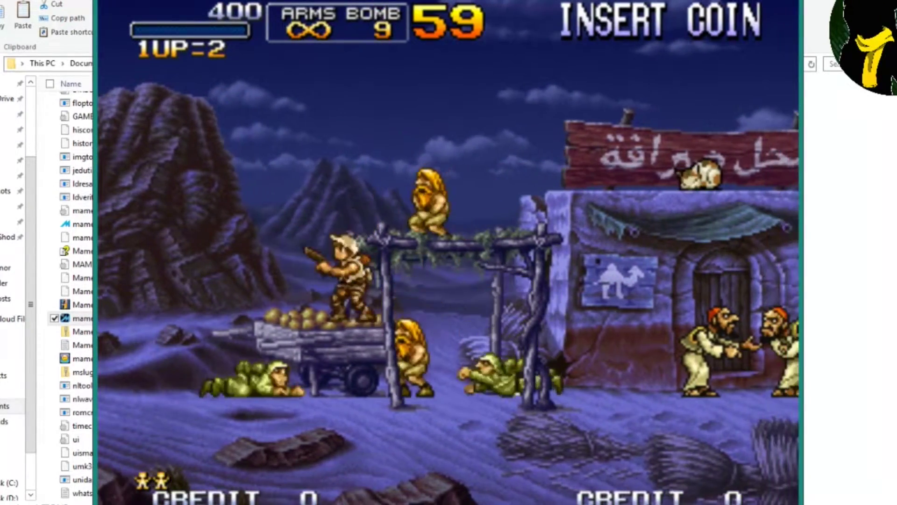
key("Left")
key("alt")
key("ctrl")
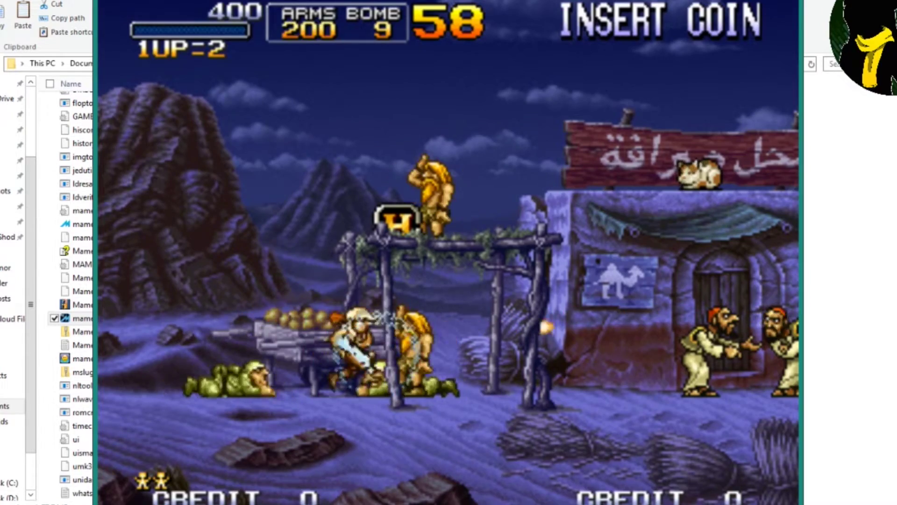
key("Left")
key("ctrl")
key("ctrl")
key("alt")
key("Right")
key("ctrl")
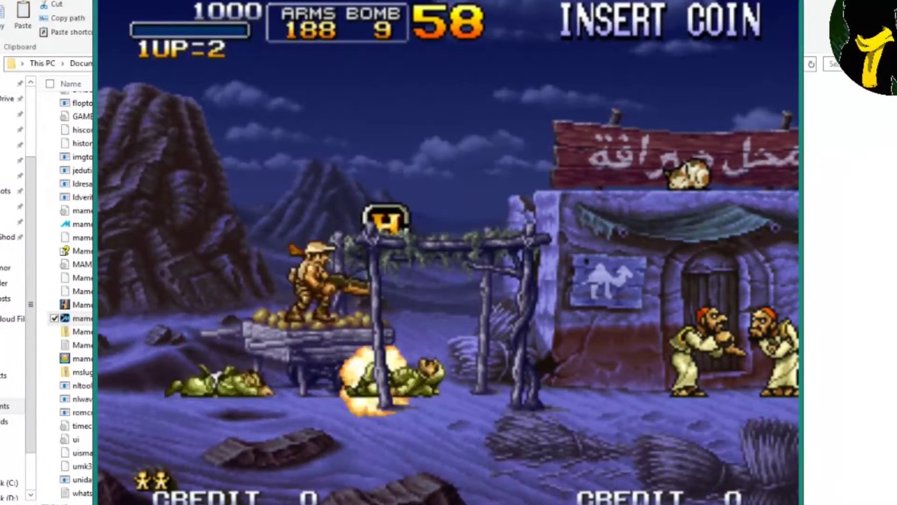
key("Right")
key("alt")
key("alt")
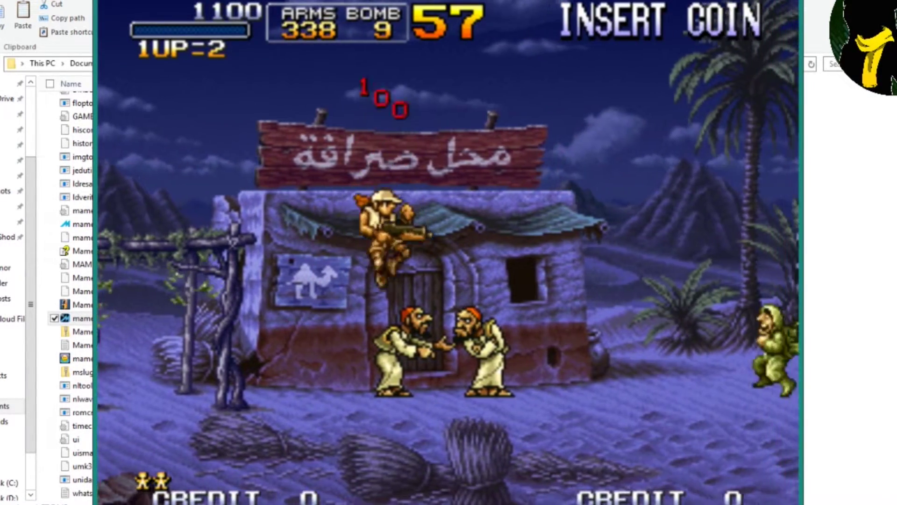
key("Right")
key("ctrl")
key("alt")
key("Right")
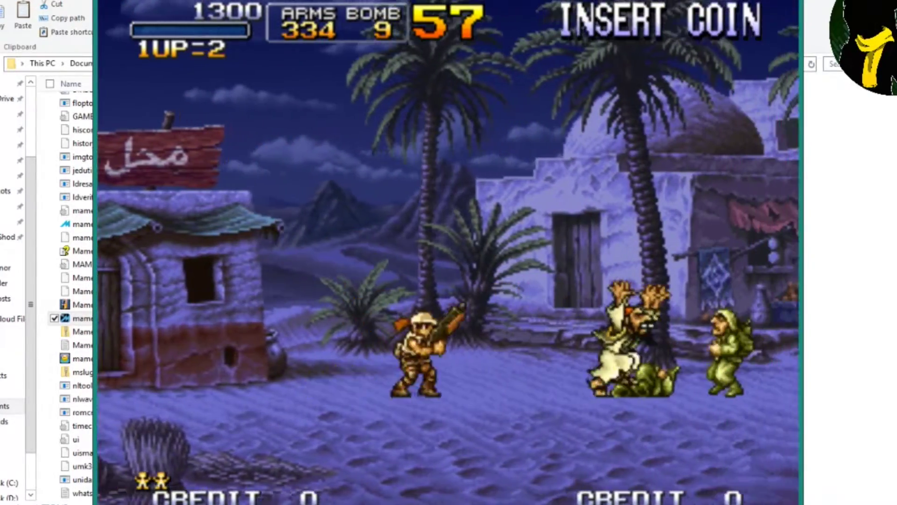
key("Up")
key("ctrl")
key("ctrl")
key("Right")
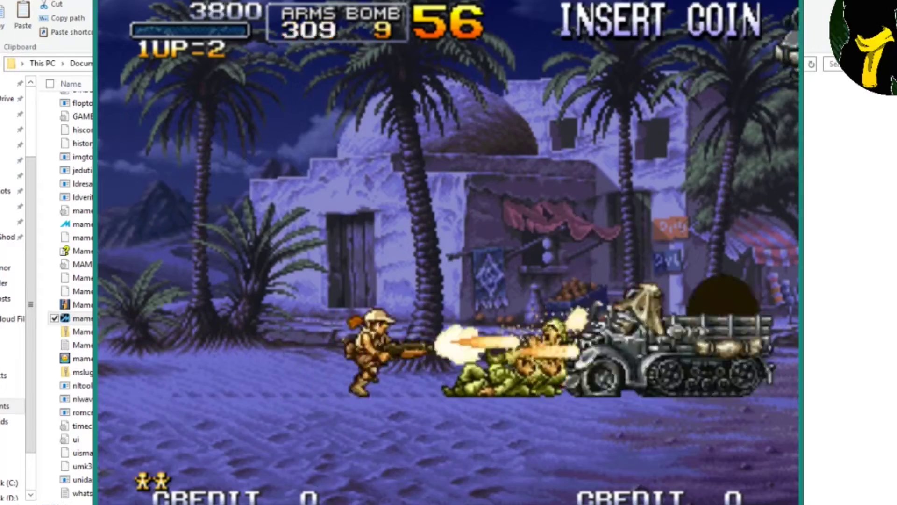
key("ctrl")
key("Up")
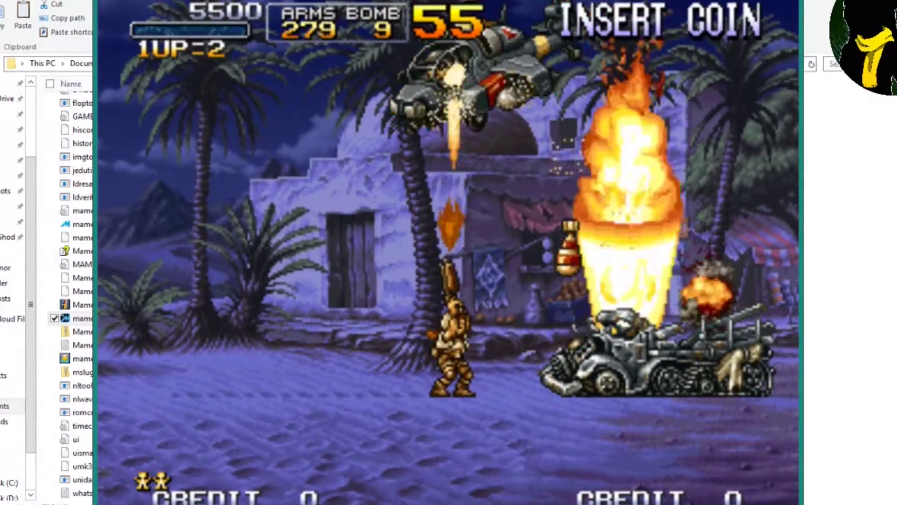
key("Left")
key("ctrl")
key("ctrl")
key("ctrl")
key("ctrl")
key("ctrl")
key("Left")
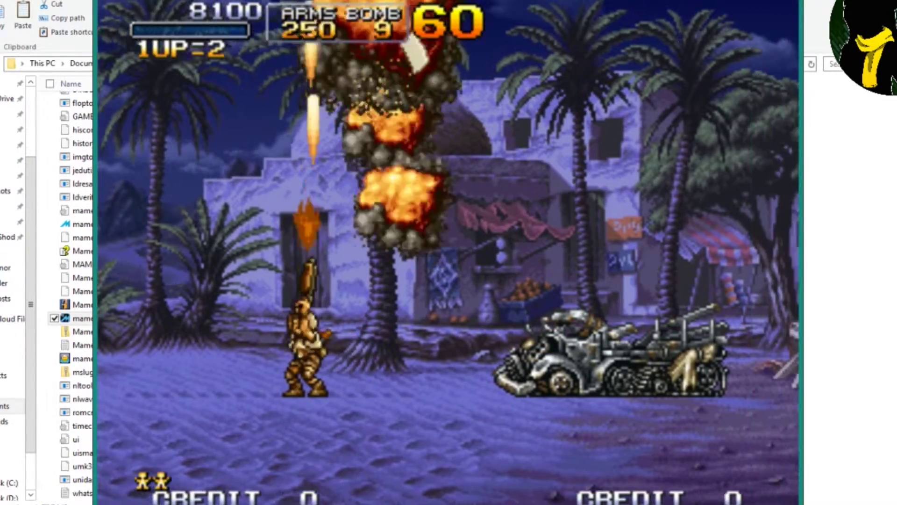
key("Right")
key("Right")
key("alt")
key("ctrl")
key("ctrl")
key("ctrl")
key("ctrl")
key("ctrl")
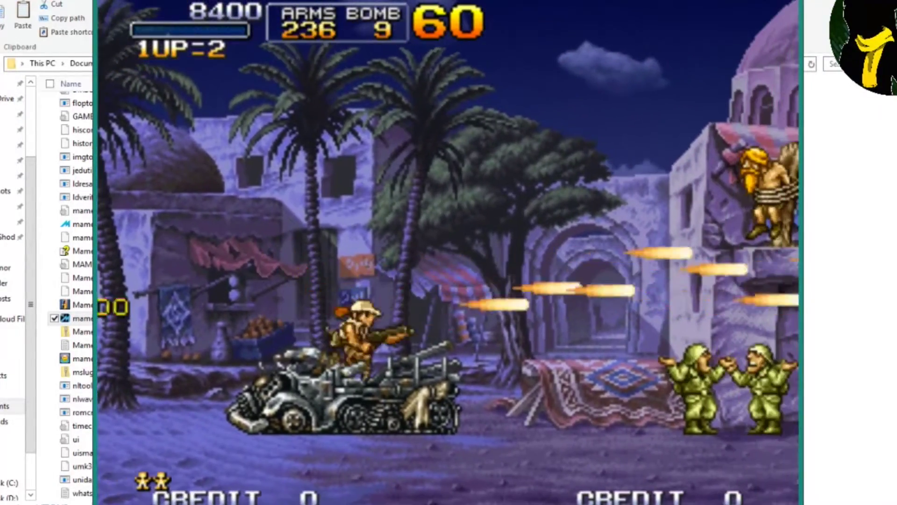
key("alt")
key("Right")
key("ctrl")
key("ctrl")
key("ctrl")
key("ctrl")
key("ctrl")
key("Left")
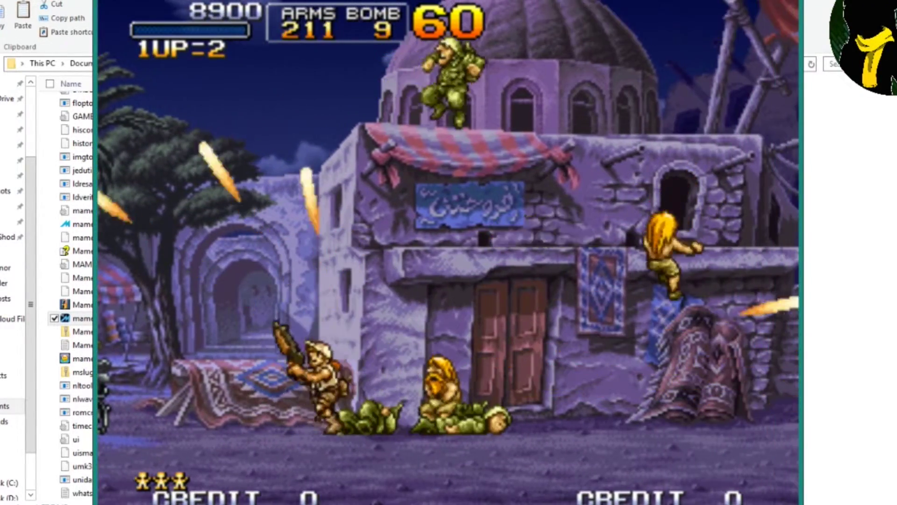
key("Right")
key("Up")
key("Left")
key("ctrl")
key("ctrl")
key("ctrl")
key("ctrl")
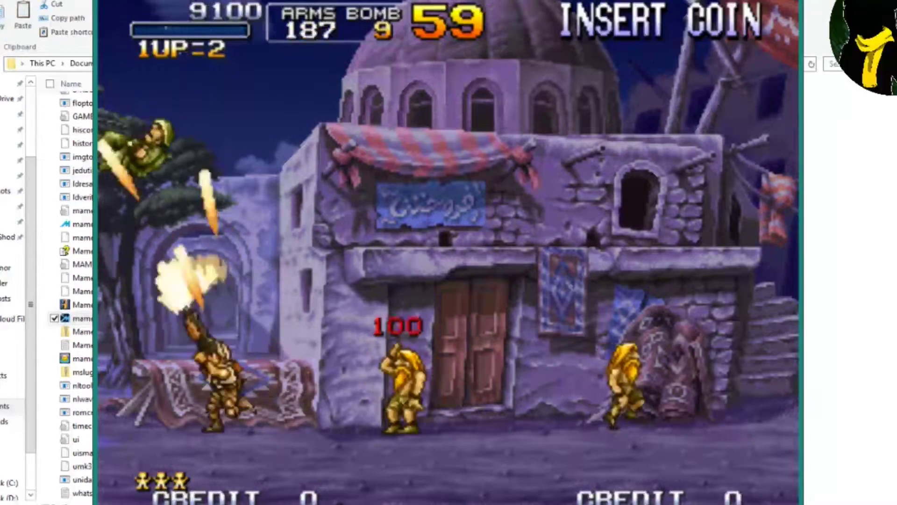
key("Right")
key("Right")
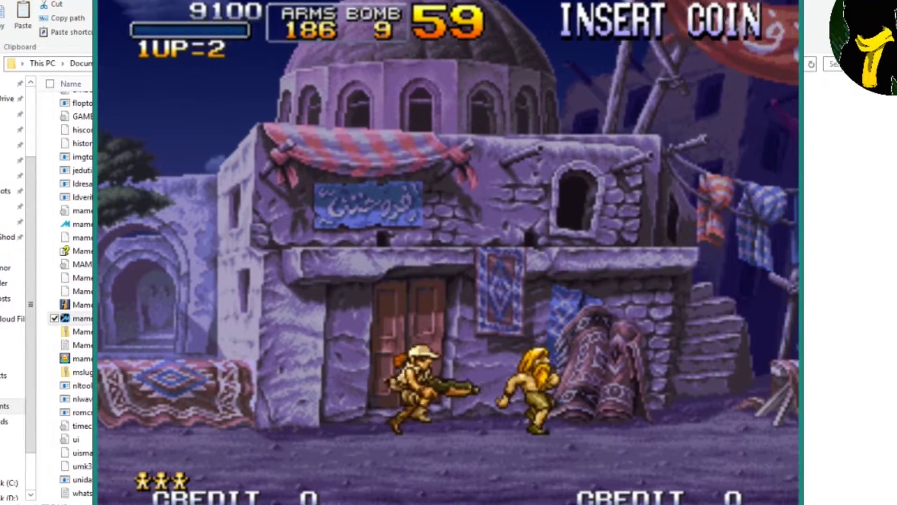
key("Left")
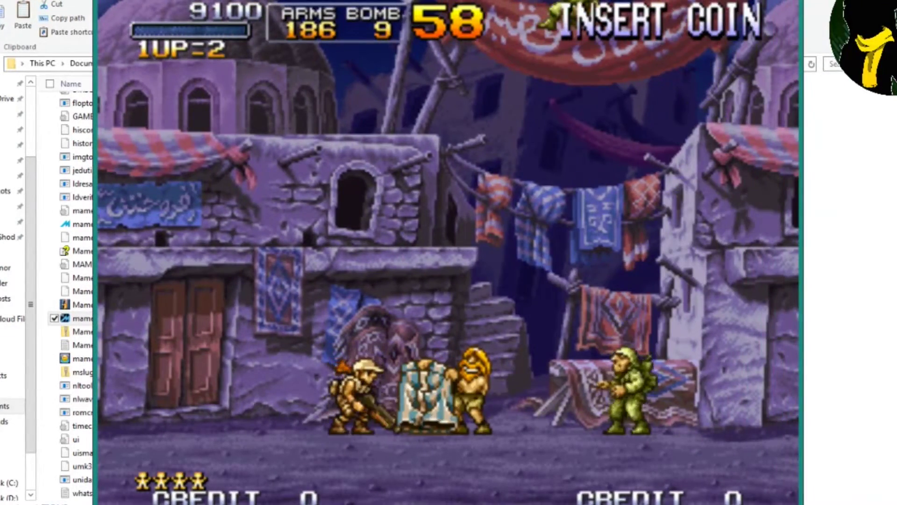
key("Right")
key("ctrl")
key("ctrl")
key("ctrl")
key("ctrl")
key("ctrl")
key("Left")
key("Up")
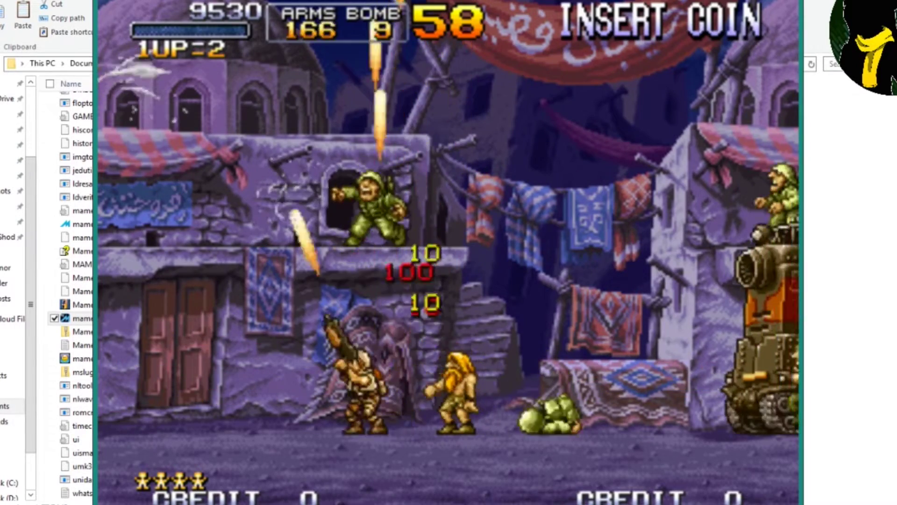
key("ctrl")
key("Right")
key("Down")
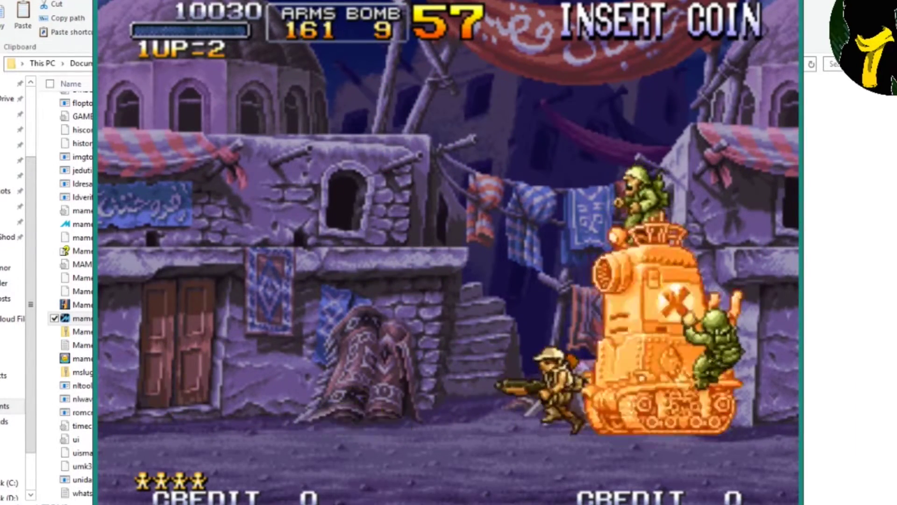
key("alt")
key("Right")
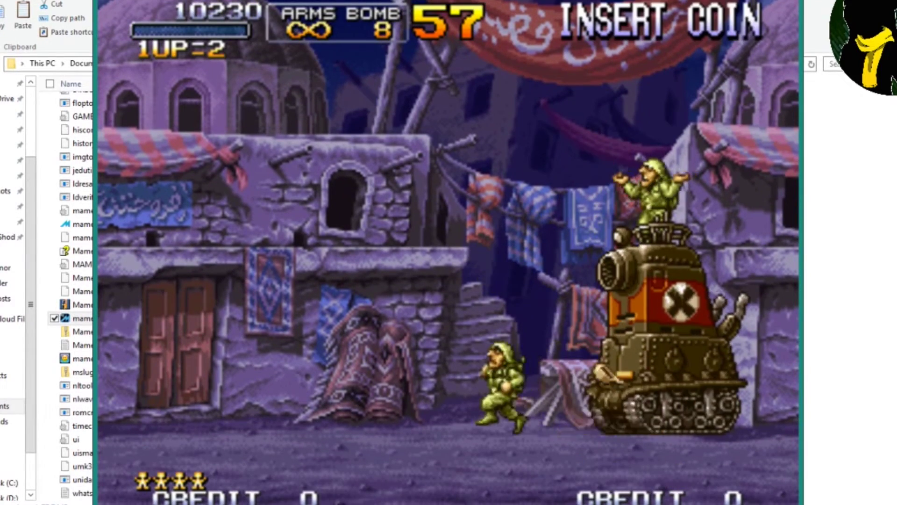
key("ctrl")
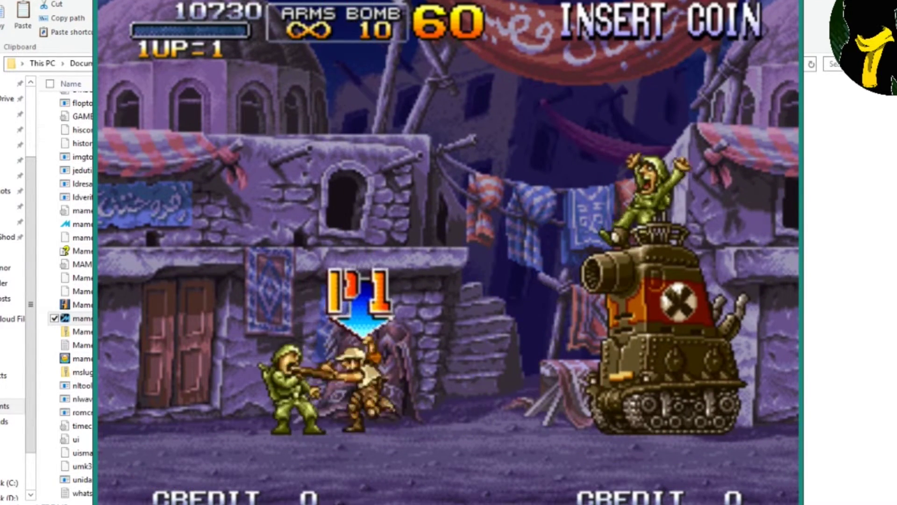
key("Right")
key("alt")
key("ctrl")
key("Left")
key("ctrl")
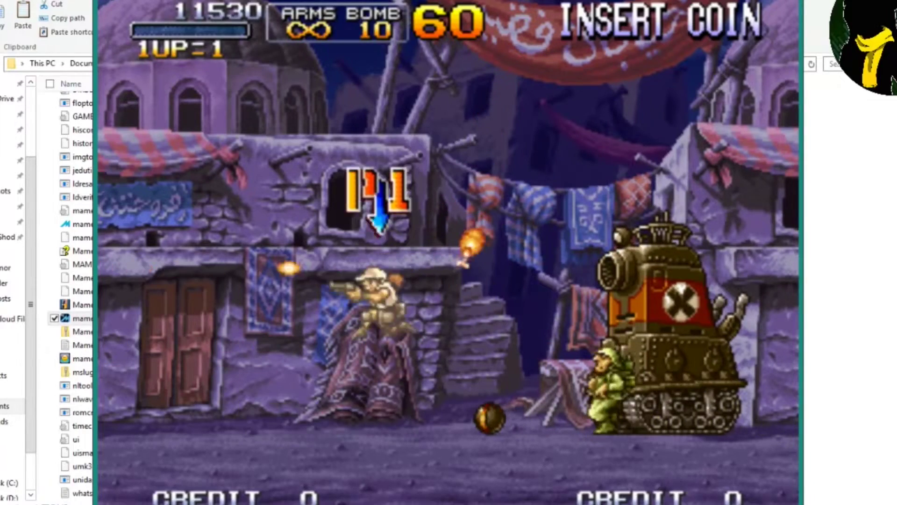
key("Right")
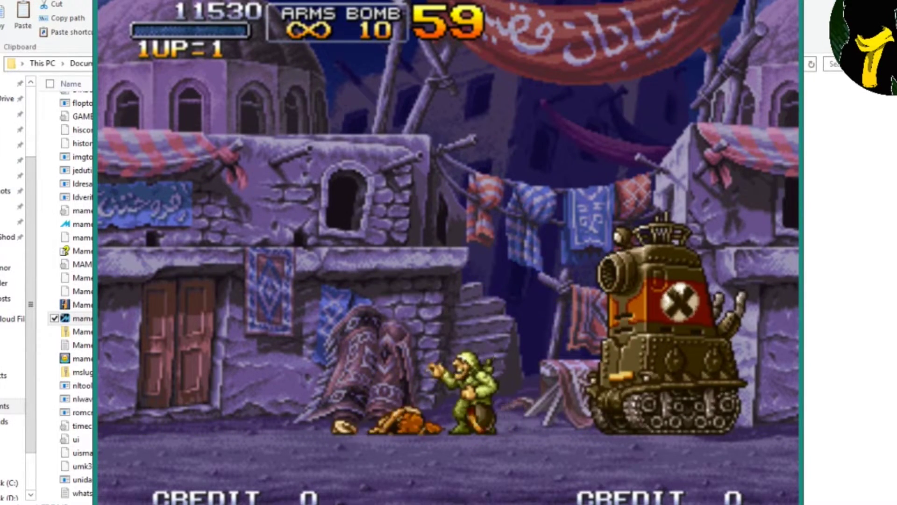
key("Right")
key("ctrl")
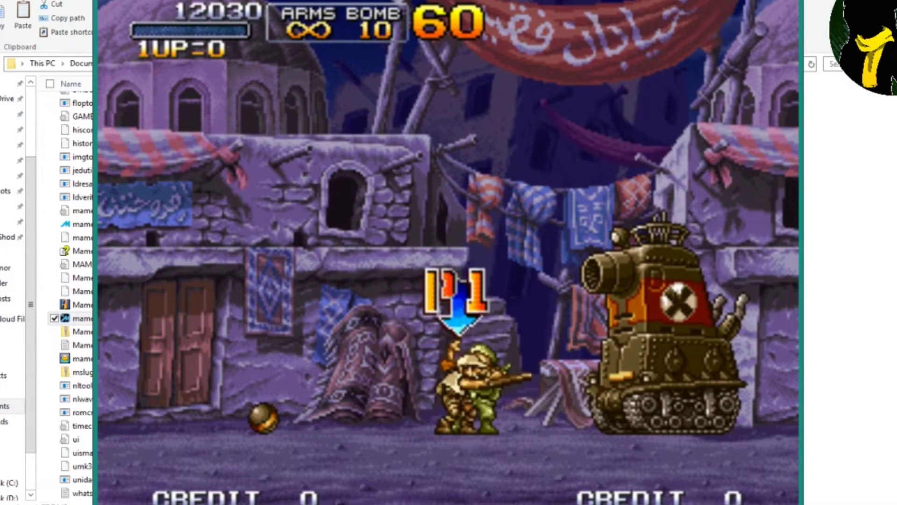
key("ctrl")
key("ctrl")
key("ctrl")
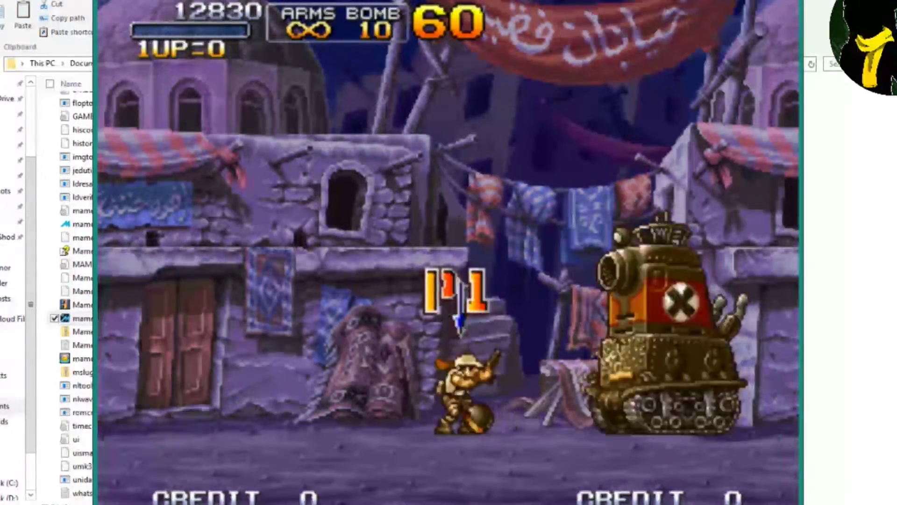
key("ctrl")
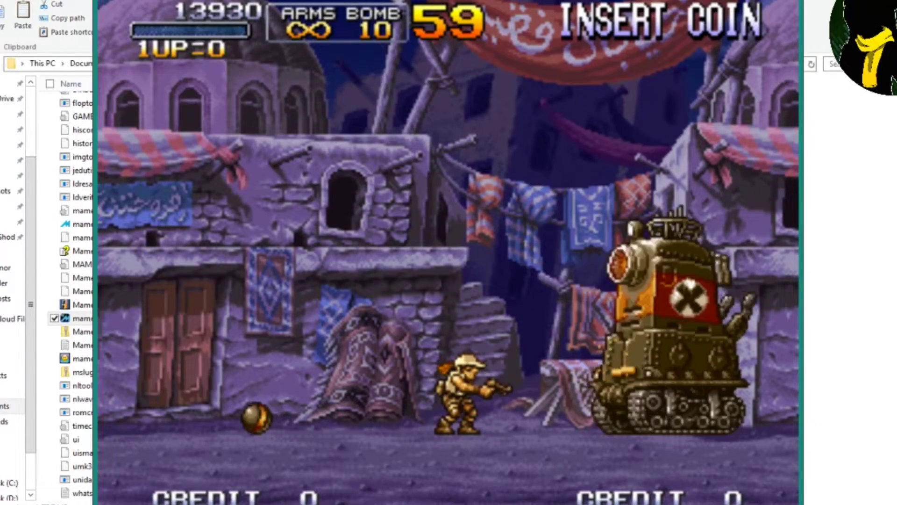
key("Right")
key("Left")
key("Right")
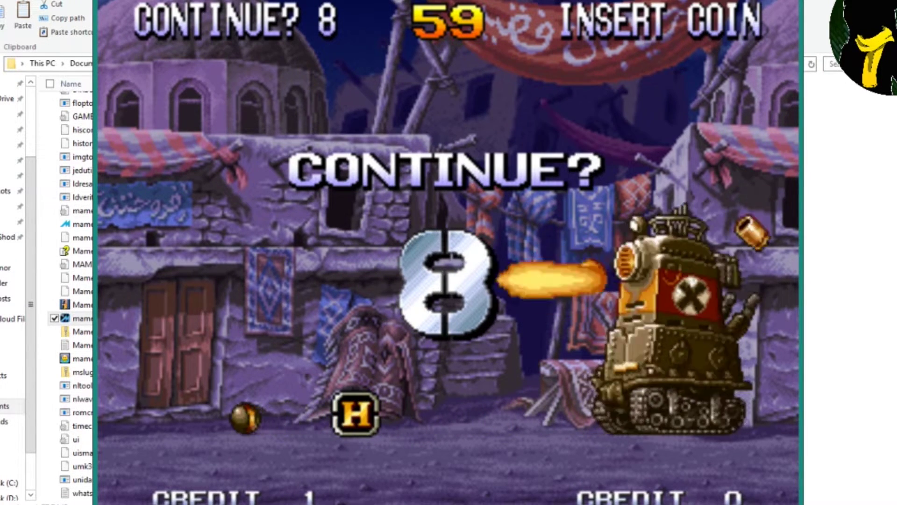
key("1")
key("ctrl")
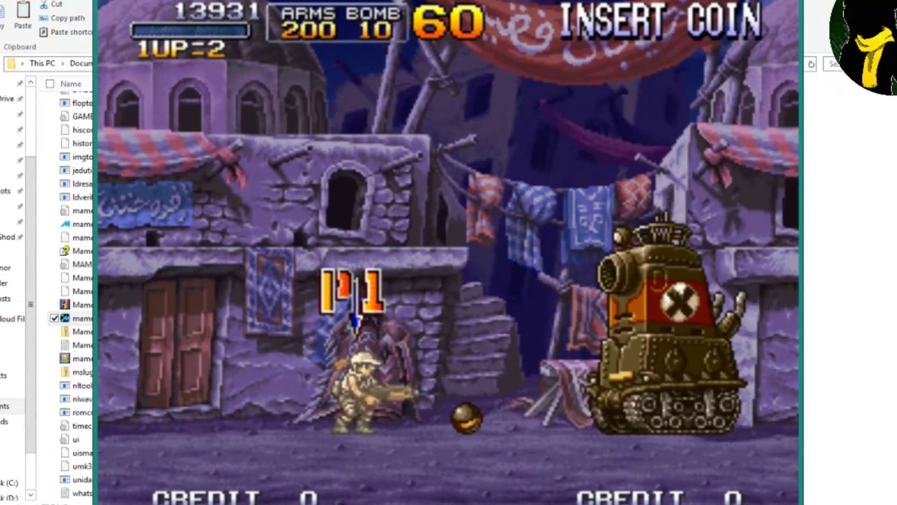
key("Right")
key("space")
key("space")
key("space")
key("space")
key("Right")
key("ctrl")
key("ctrl")
key("ctrl")
key("ctrl")
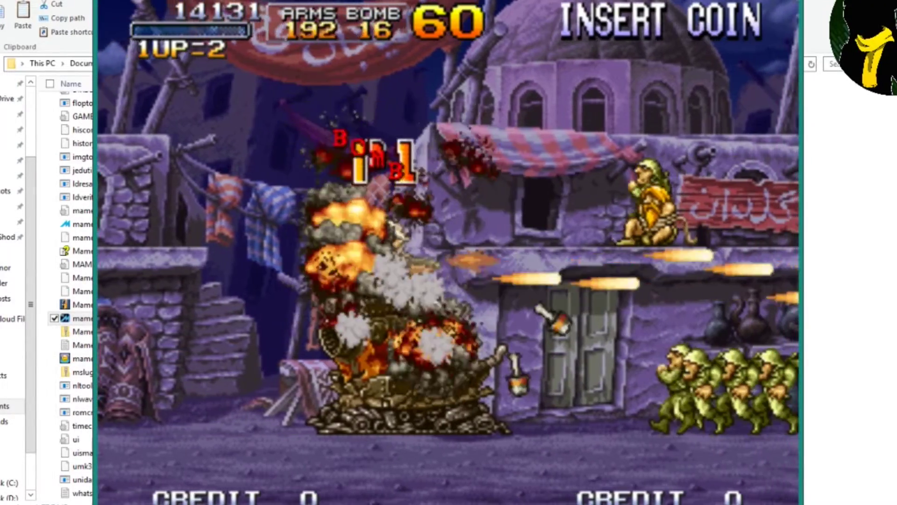
key("Left")
key("ctrl")
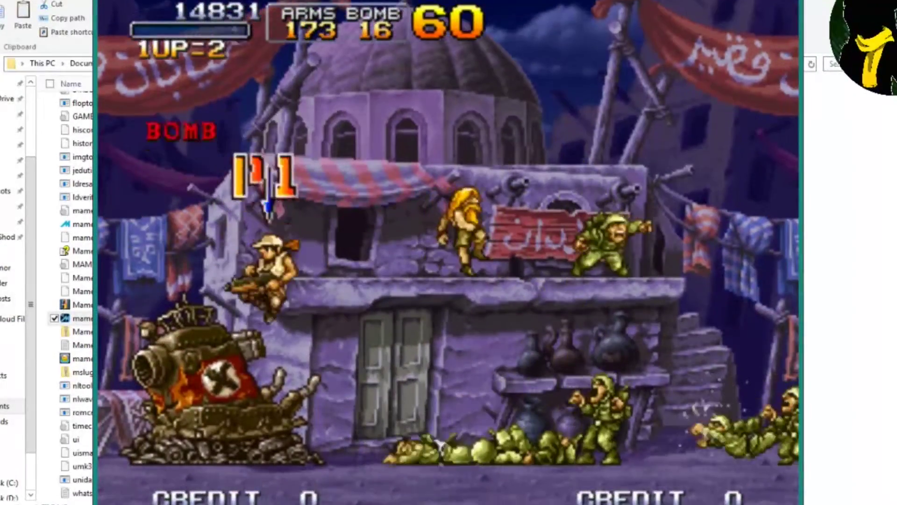
key("Right")
key("alt")
key("ctrl")
key("Left")
key("ctrl")
key("ctrl")
key("ctrl")
key("ctrl")
key("ctrl")
key("alt")
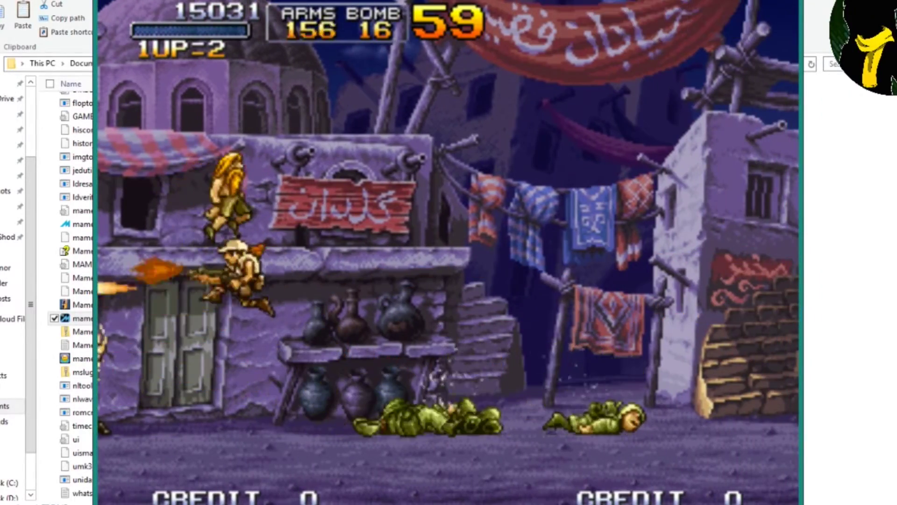
key("Right")
key("alt")
key("ctrl")
key("Right")
key("ctrl")
key("ctrl")
key("ctrl")
key("ctrl")
key("ctrl")
key("alt")
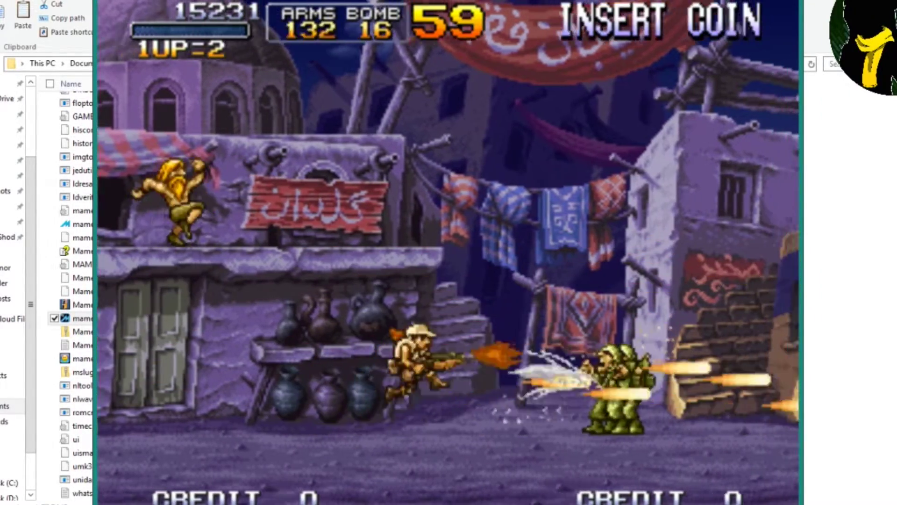
key("Right")
key("Up")
key("ctrl")
key("ctrl")
key("ctrl")
key("ctrl")
key("ctrl")
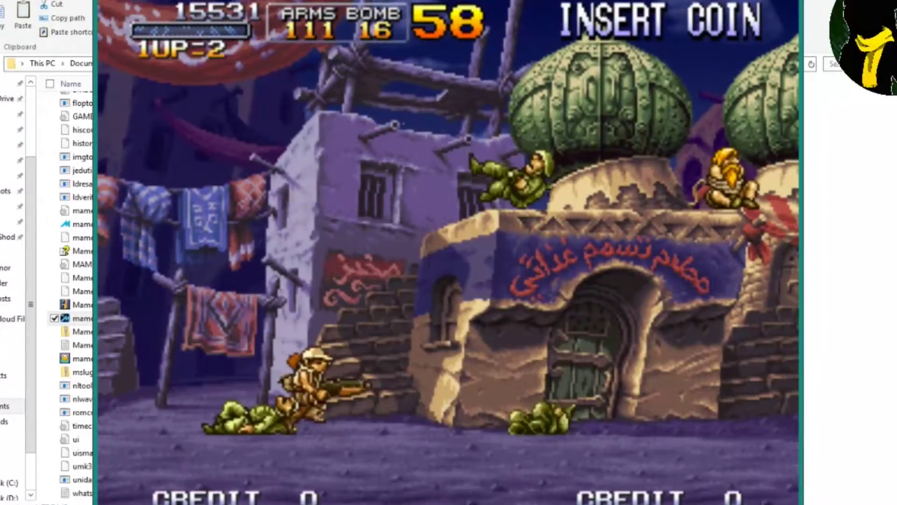
key("Right")
key("alt")
key("Up")
key("Right")
key("ctrl")
key("ctrl")
key("alt")
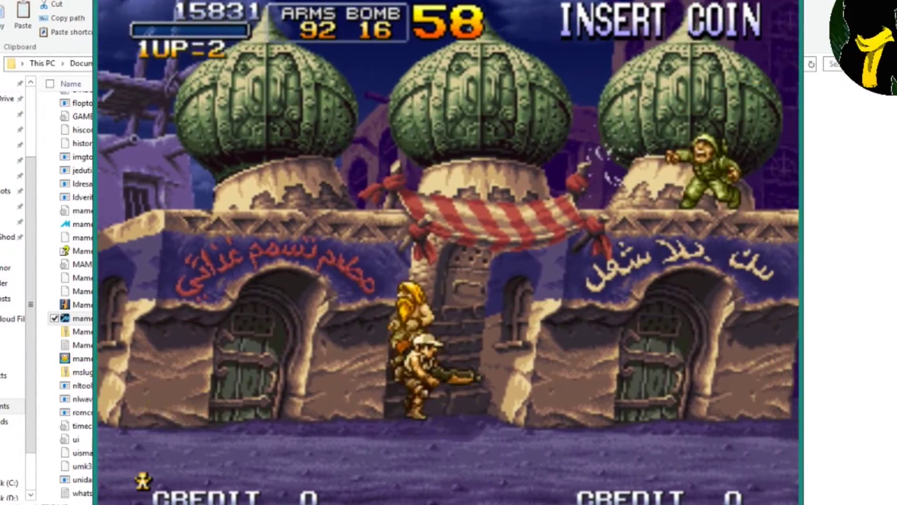
key("Left")
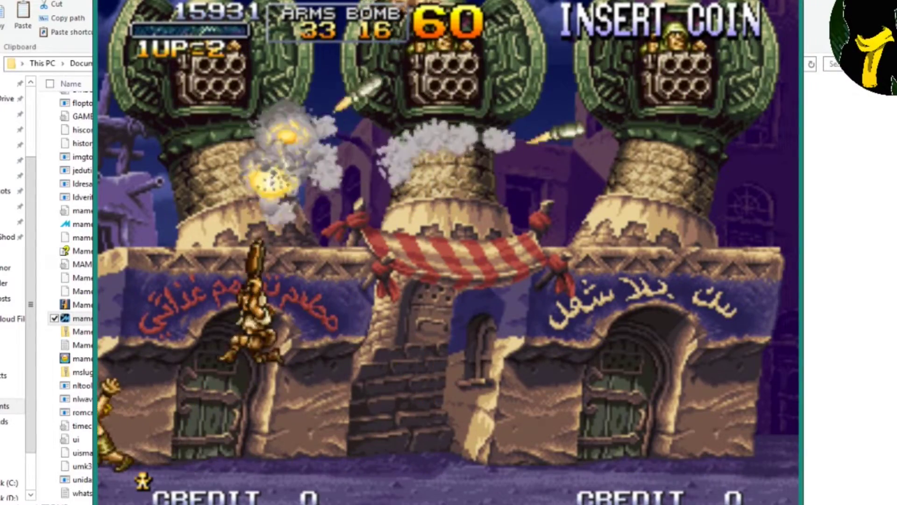
key("Right")
key("ctrl")
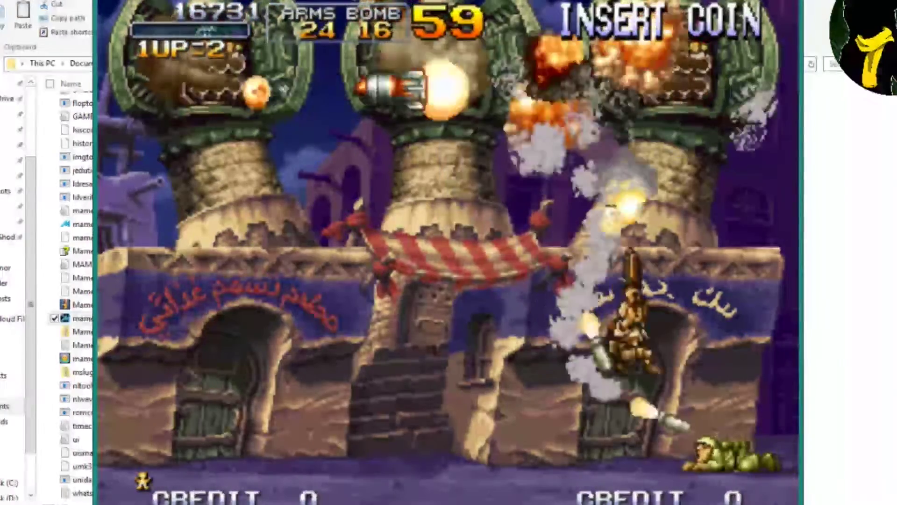
key("Left")
key("ctrl")
key("ctrl")
key("ctrl")
key("ctrl")
key("ctrl")
key("ctrl")
key("ctrl")
key("ctrl")
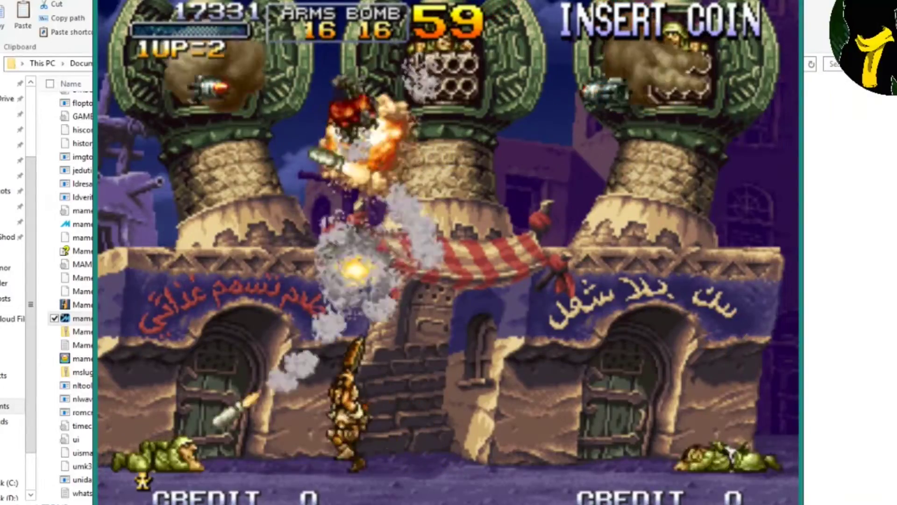
key("alt")
key("Right")
key("ctrl")
key("ctrl")
key("ctrl")
key("ctrl")
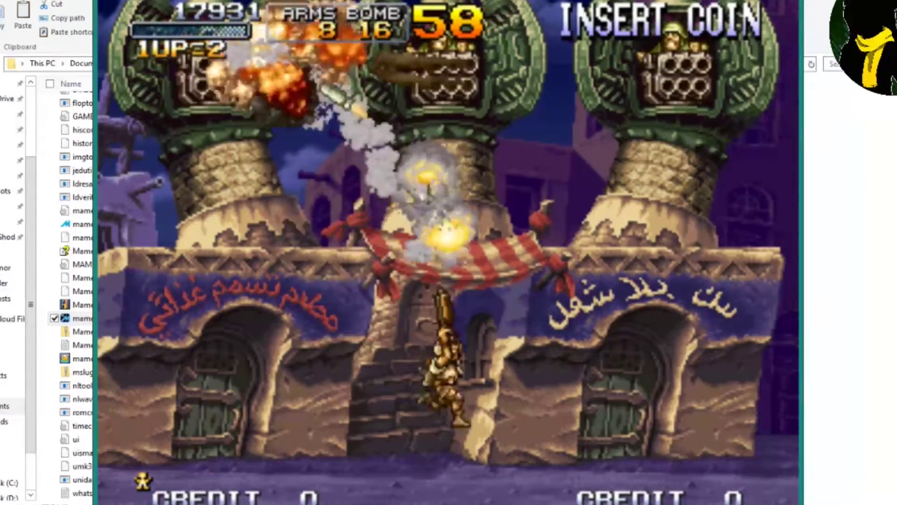
key("ctrl")
key("ctrl")
key("ctrl")
key("ctrl")
key("Left")
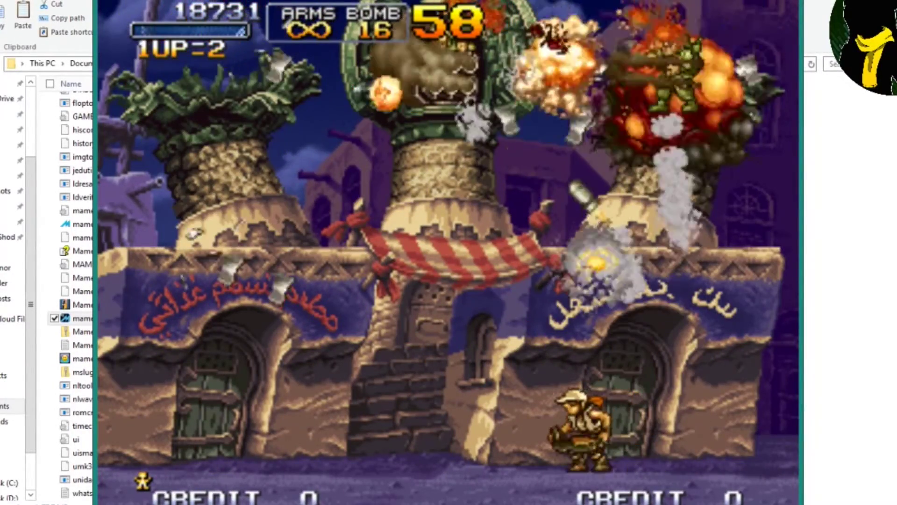
key("alt")
key("ctrl")
key("ctrl")
key("ctrl")
key("Right")
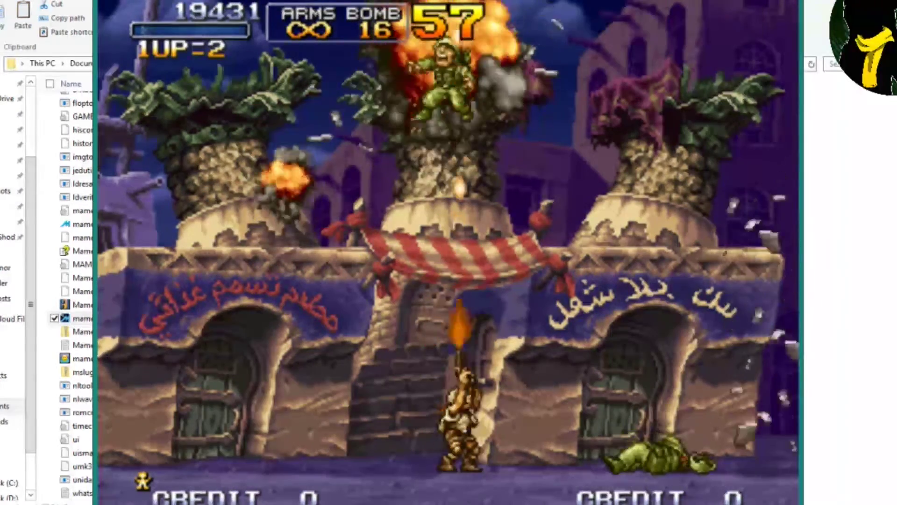
key("Left")
key("alt")
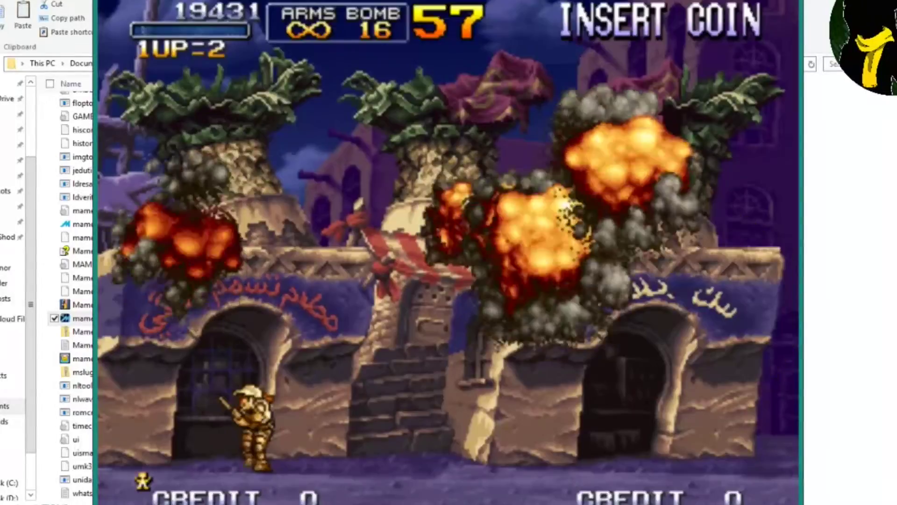
key("Right")
key("alt")
key("ctrl")
key("ctrl")
key("ctrl")
key("ctrl")
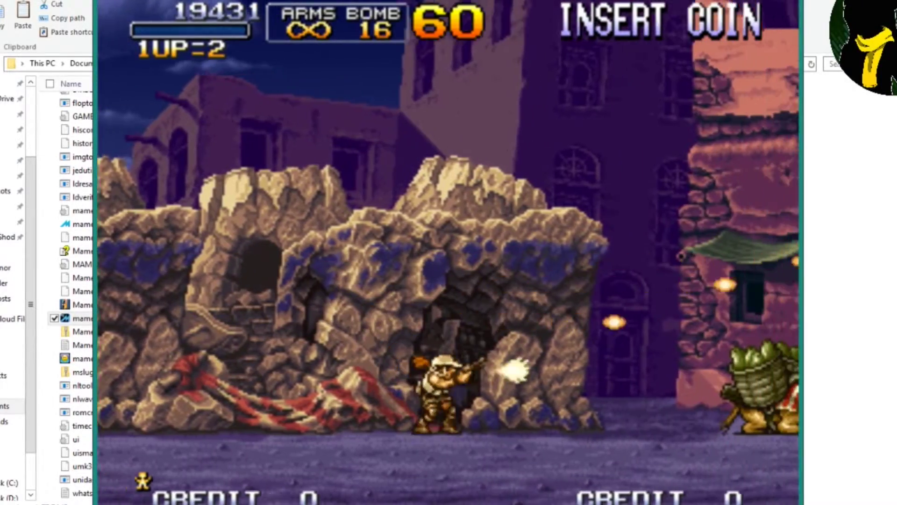
key("alt")
key("ctrl")
key("ctrl")
key("Right")
key("ctrl")
key("alt")
key("Left")
key("ctrl")
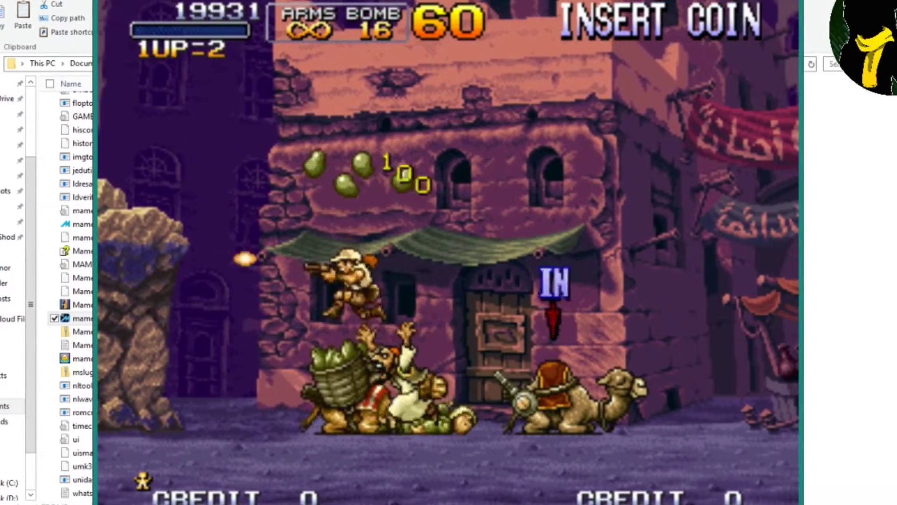
key("ctrl")
key("alt")
key("ctrl")
key("ctrl")
key("Right")
key("alt")
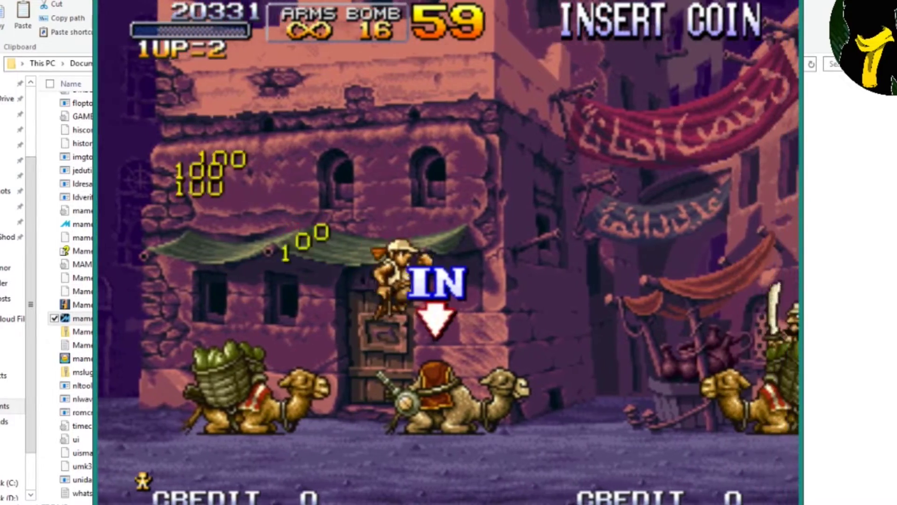
key("alt")
key("Right")
key("ctrl")
key("ctrl")
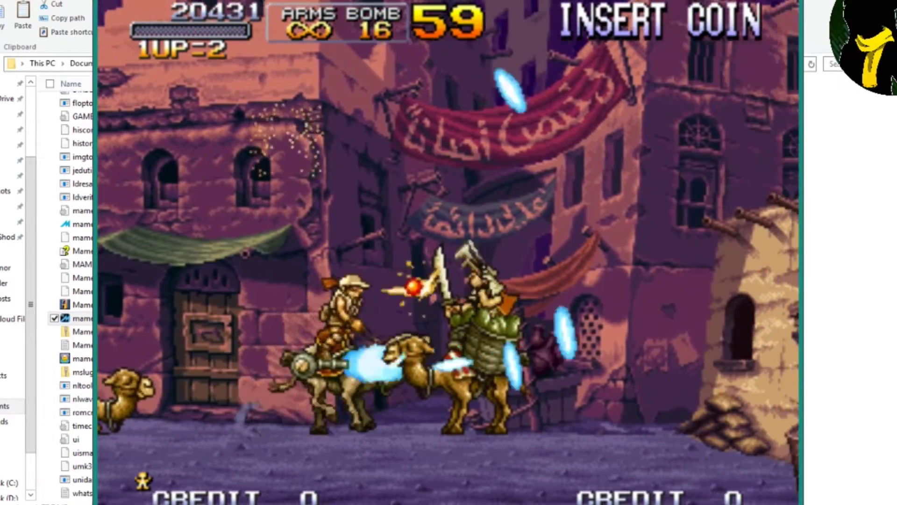
key("alt")
key("ctrl")
key("ctrl")
key("ctrl")
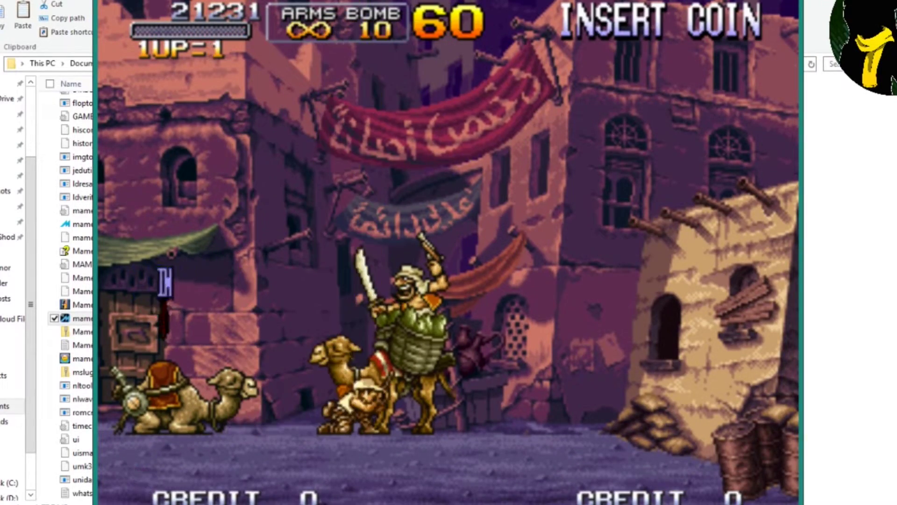
key("space")
key("space")
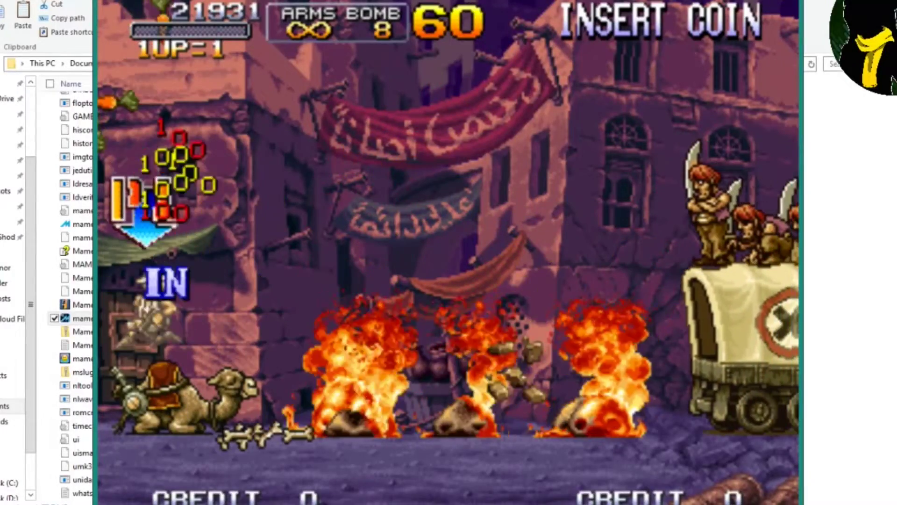
key("ctrl")
key("Right")
key("ctrl")
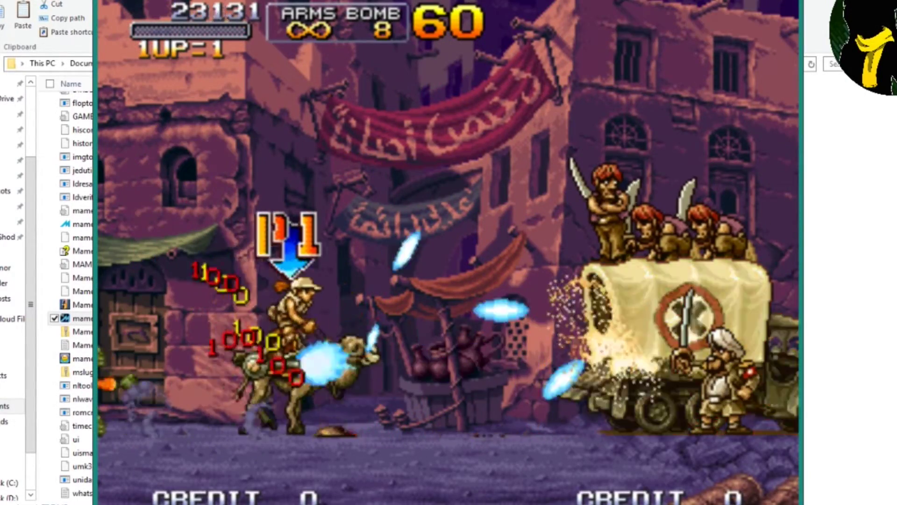
key("Right")
key("ctrl")
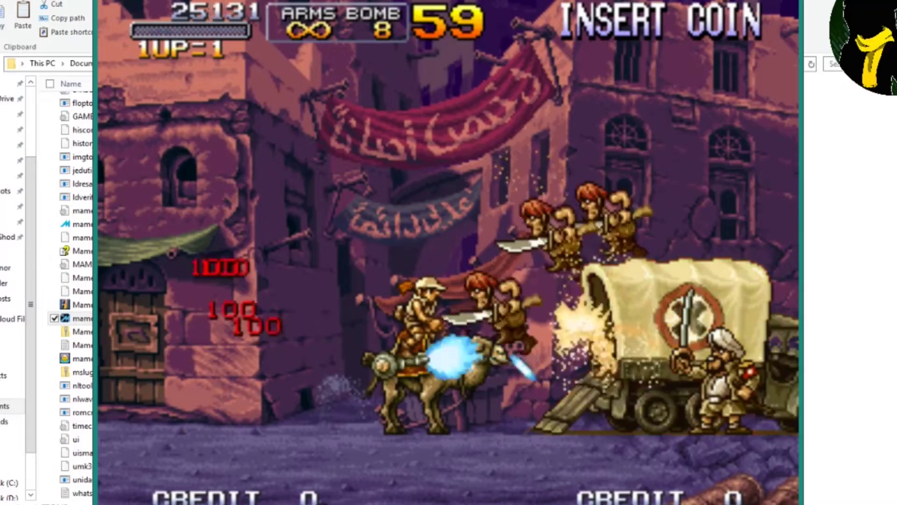
key("Left")
key("Left")
key("alt")
key("Right")
key("ctrl")
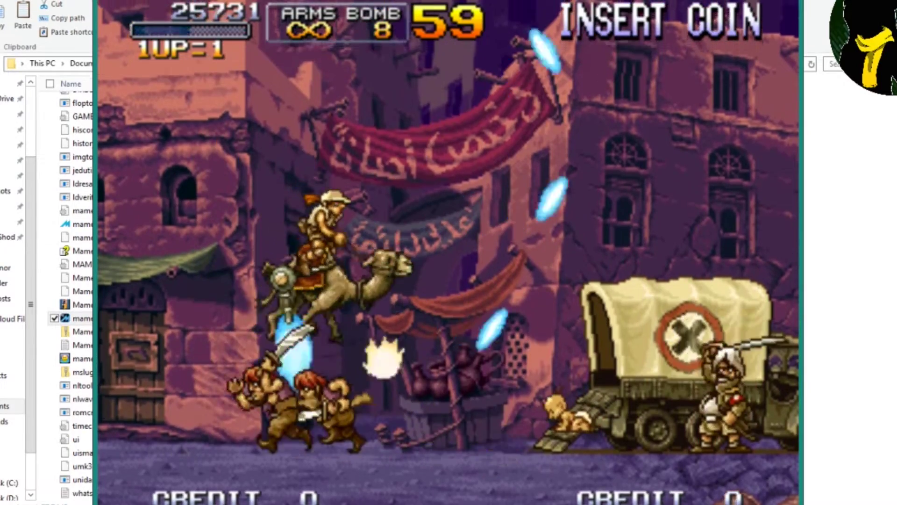
key("Right")
key("ctrl")
key("ctrl")
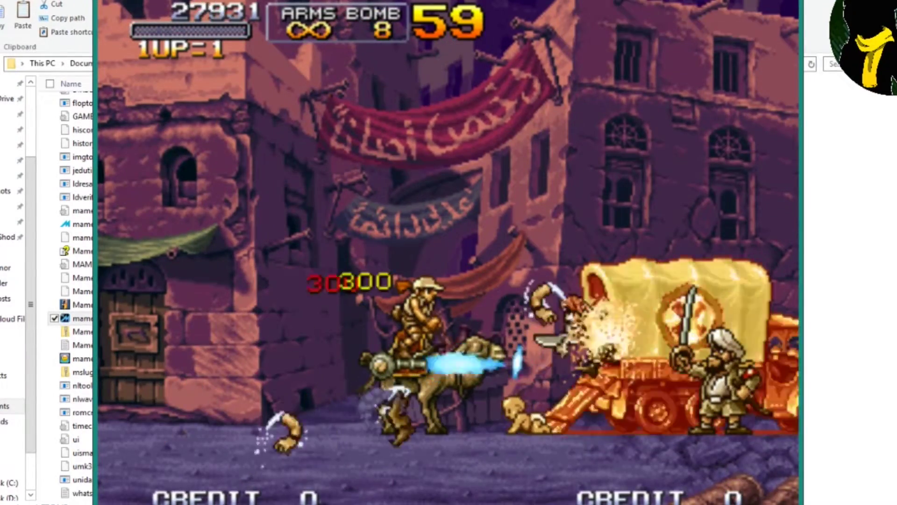
key("Right")
key("ctrl")
key("space")
key("Down")
key("ctrl")
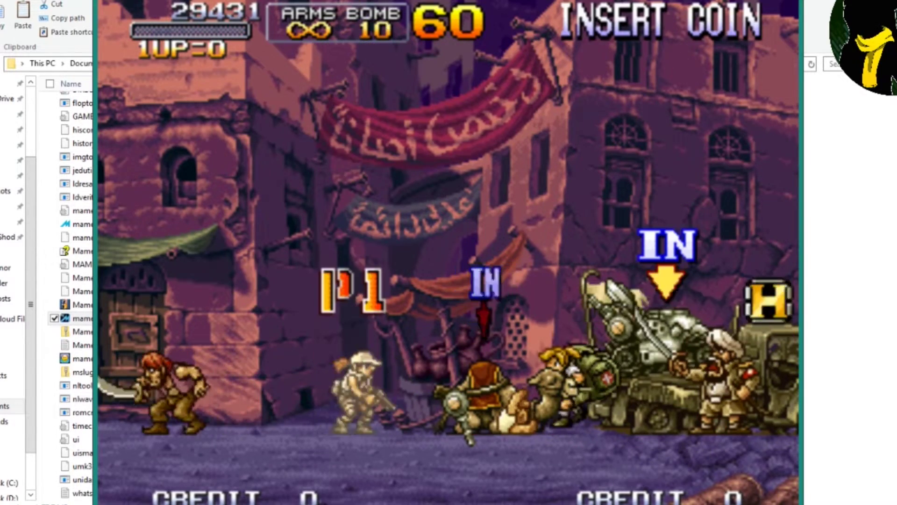
key("Right")
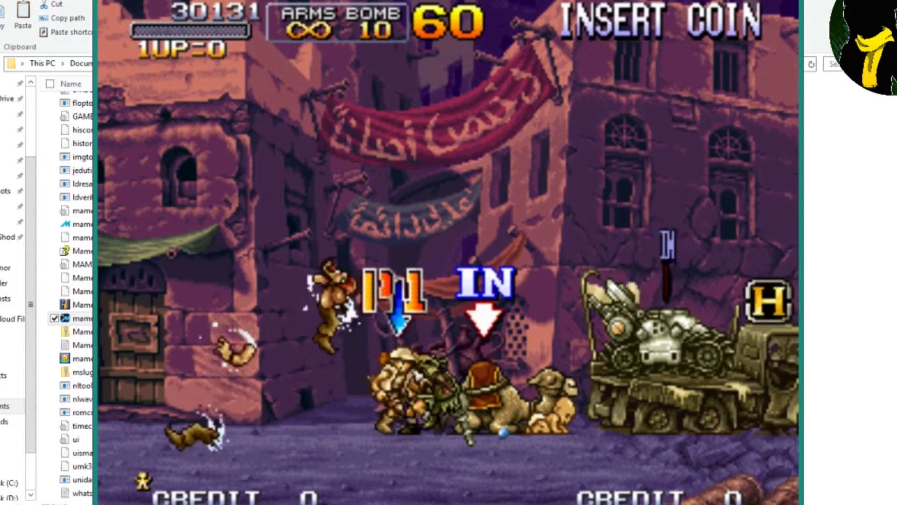
key("Right")
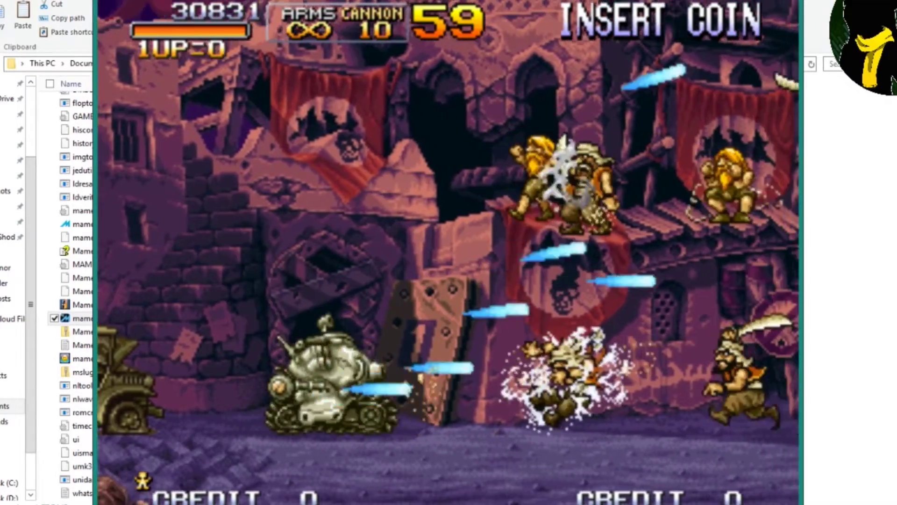
key("Right")
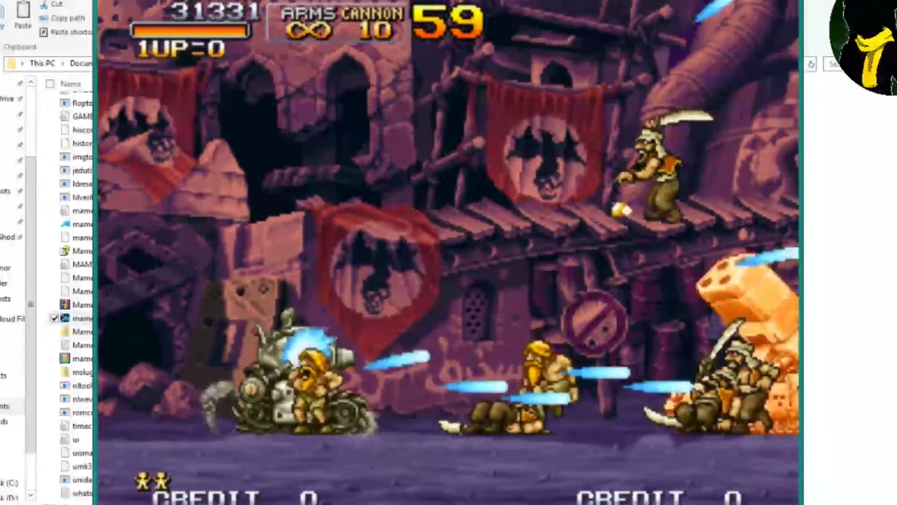
key("Right")
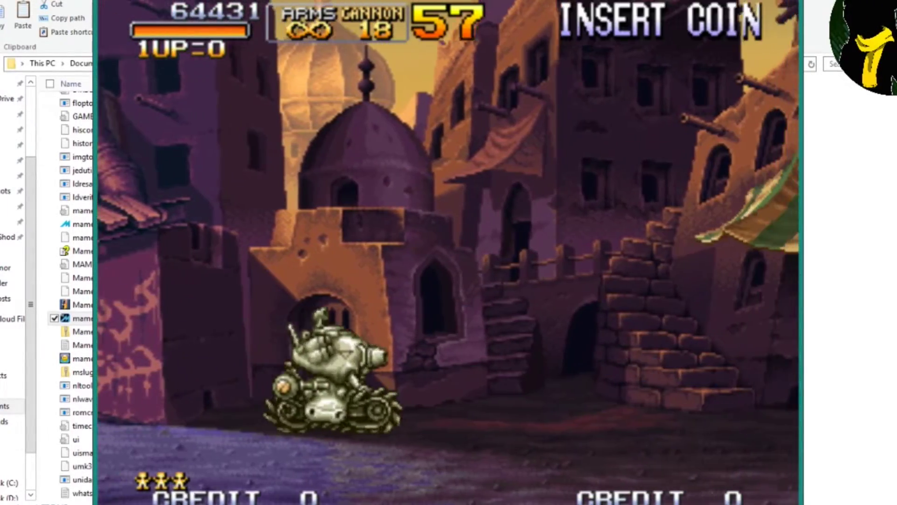
key("Right")
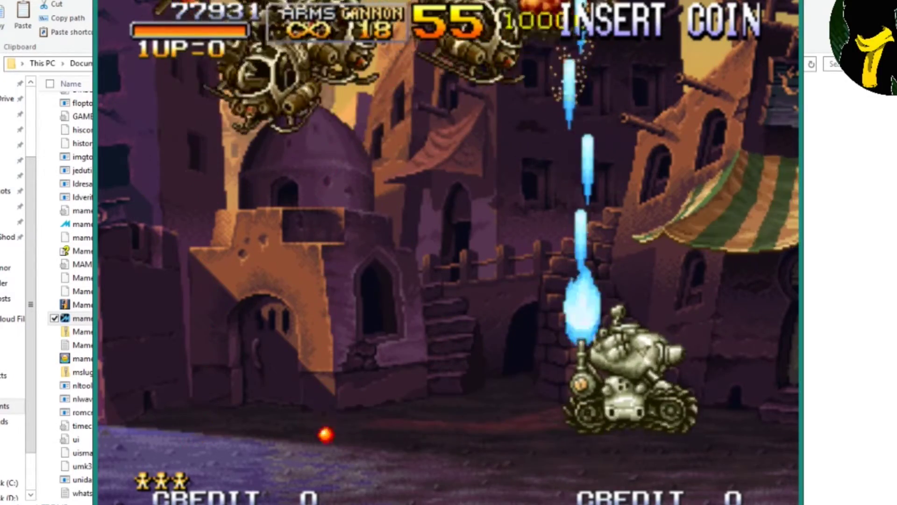
key("Left")
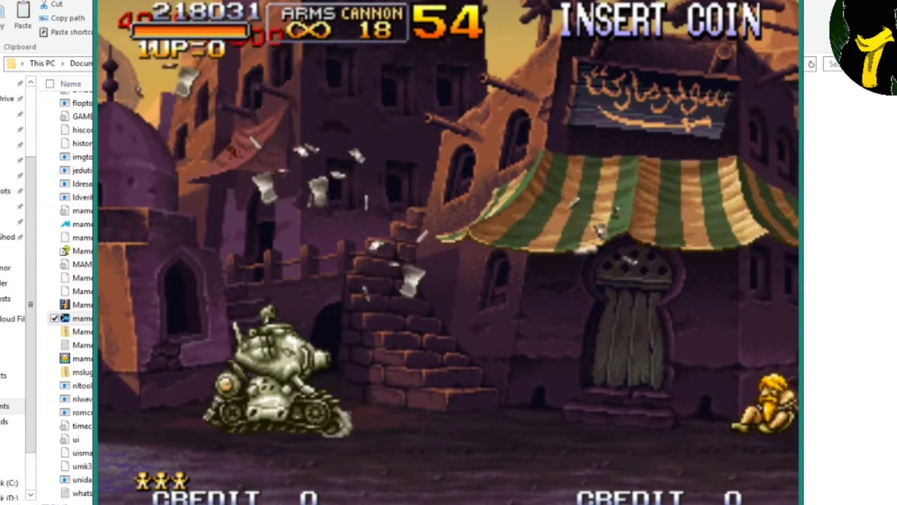
key("Right")
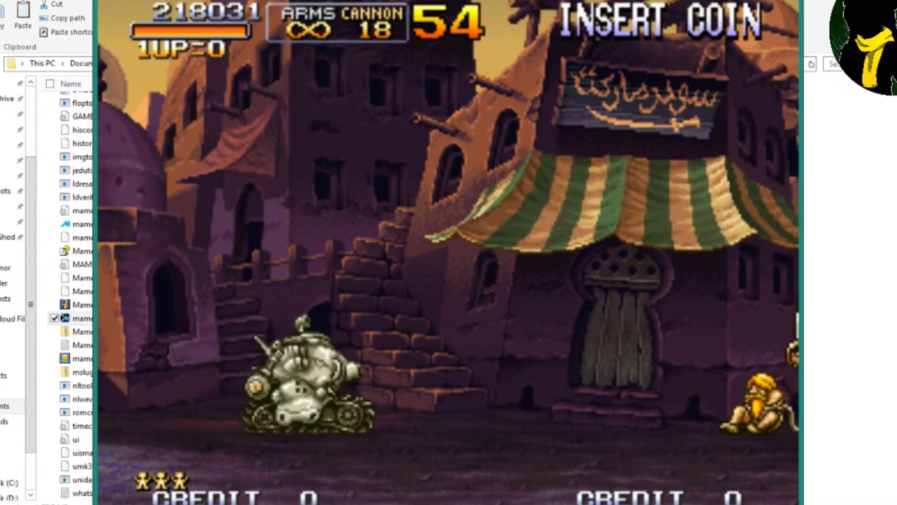